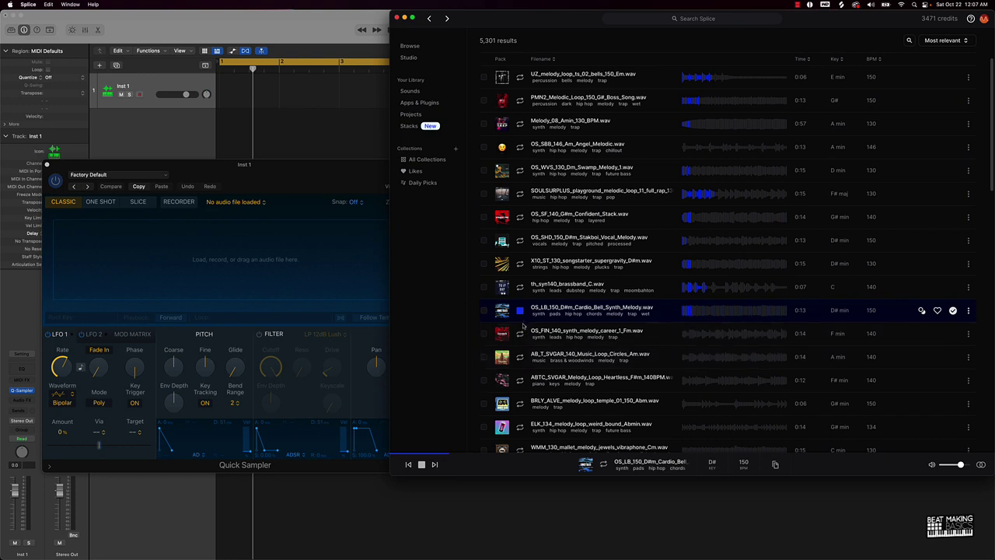
# Audition melody loops in Splice, add AB_T_SVGAR_140_Music_Loop_Circles_Am.wav to the library and load it into Quick Sampler on Inst 1
pyautogui.click(521, 332)
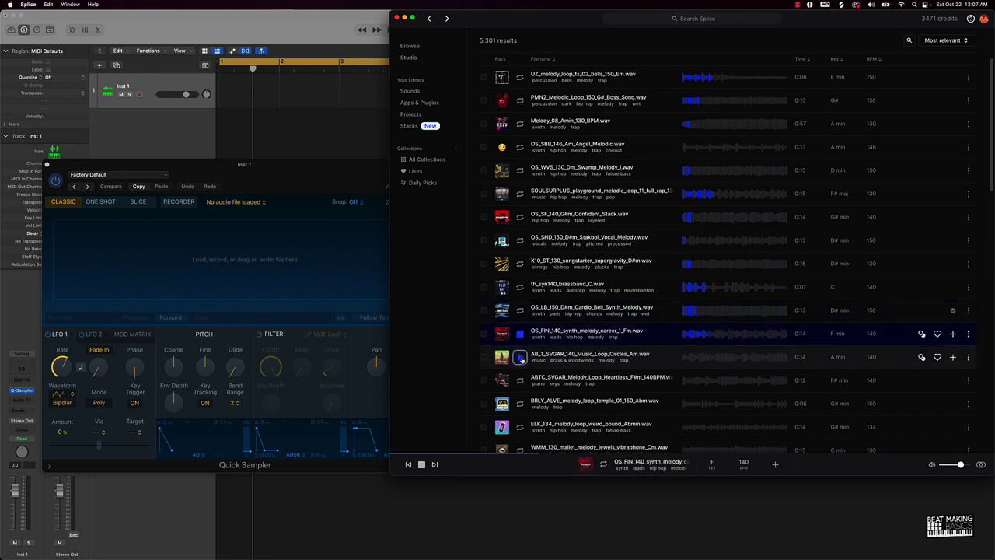
pyautogui.click(520, 356)
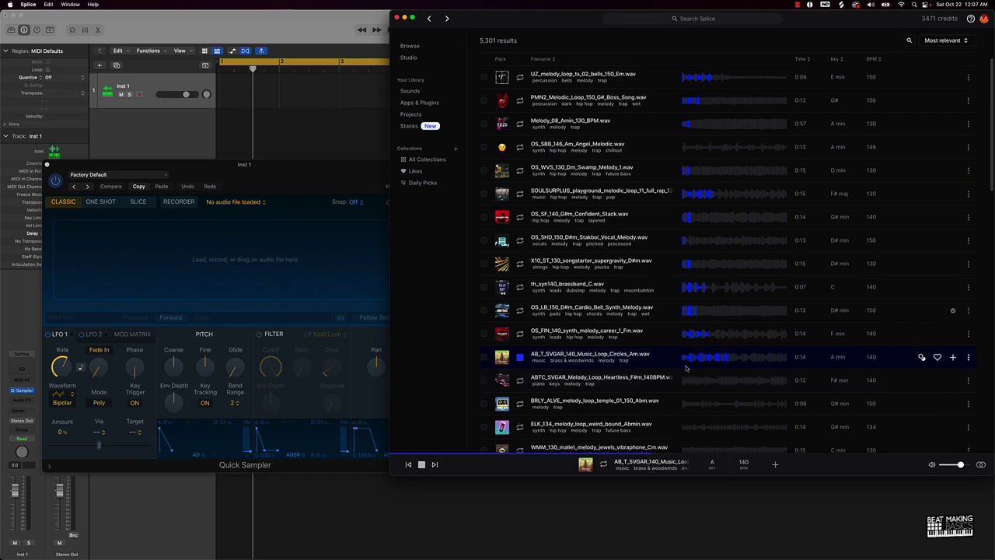
pyautogui.click(953, 356)
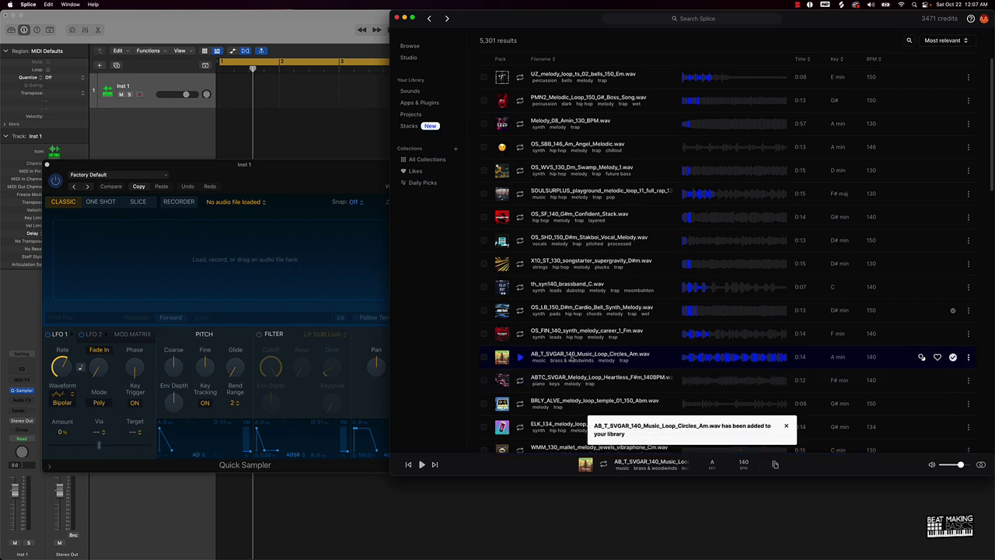
pyautogui.moveTo(571, 358); pyautogui.dragTo(117, 245)
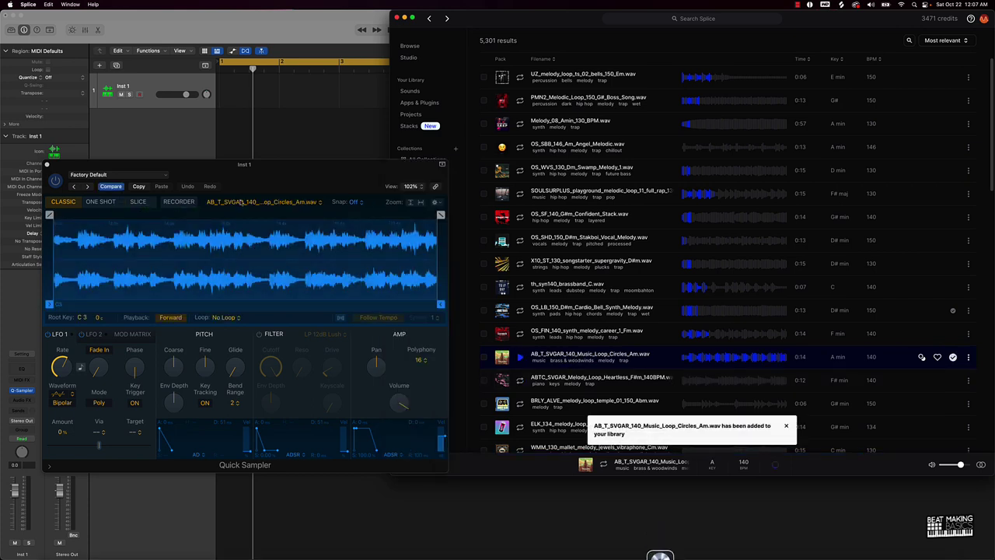
# Move the loop's sample start to 2.145 s in Quick Sampler's Classic mode and bring Logic Pro forward to try it
pyautogui.click(63, 295)
pyautogui.moveTo(63, 295); pyautogui.dragTo(113, 294)
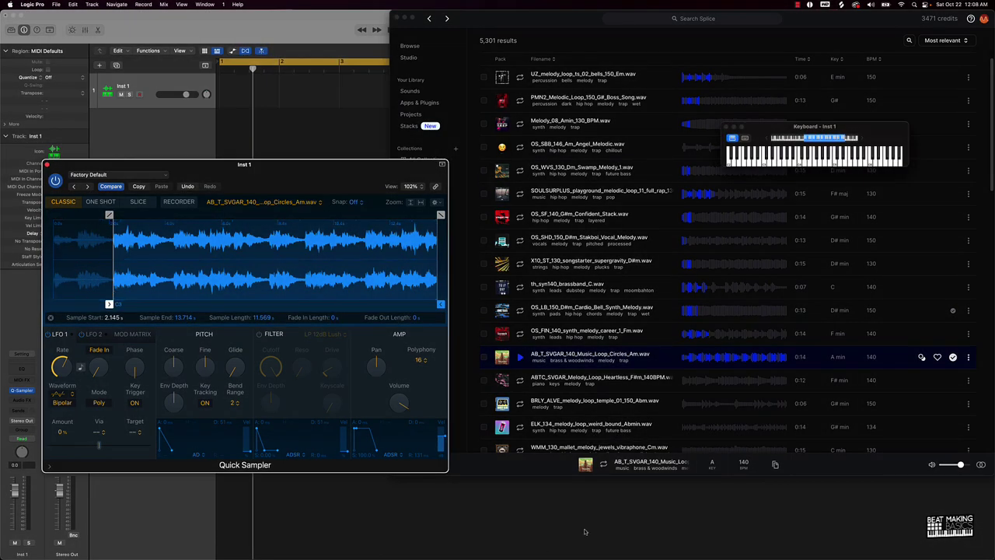
pyautogui.click(533, 521)
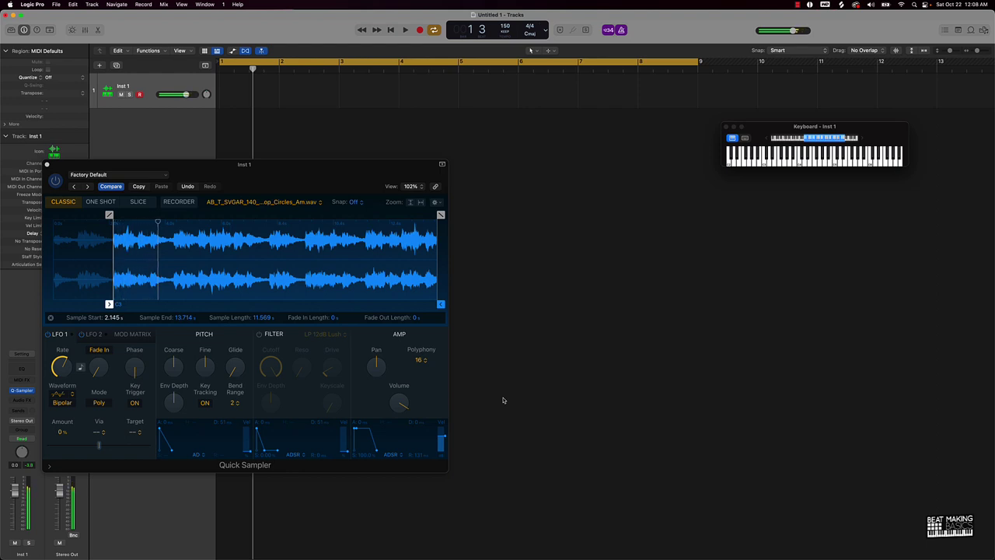
pyautogui.click(372, 306)
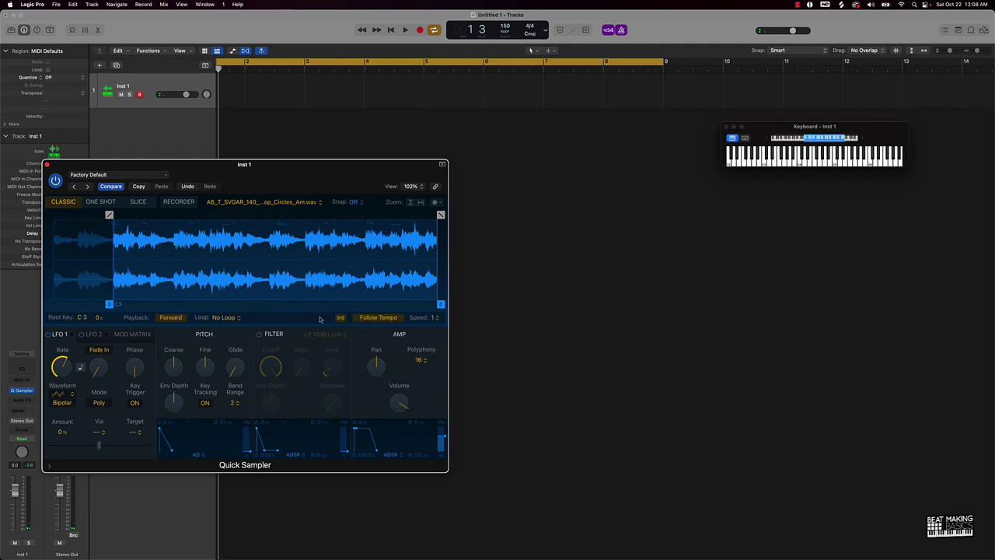
# Switch Quick Sampler to Slice mode and reset the sample start to the beginning of the loop at 1 1 1
pyautogui.click(138, 201)
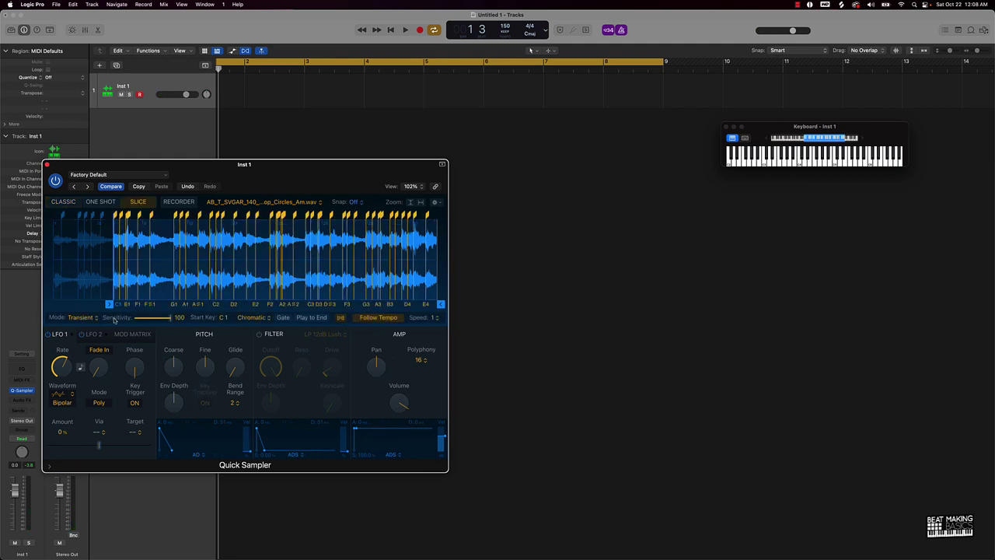
pyautogui.moveTo(108, 304); pyautogui.dragTo(2, 299)
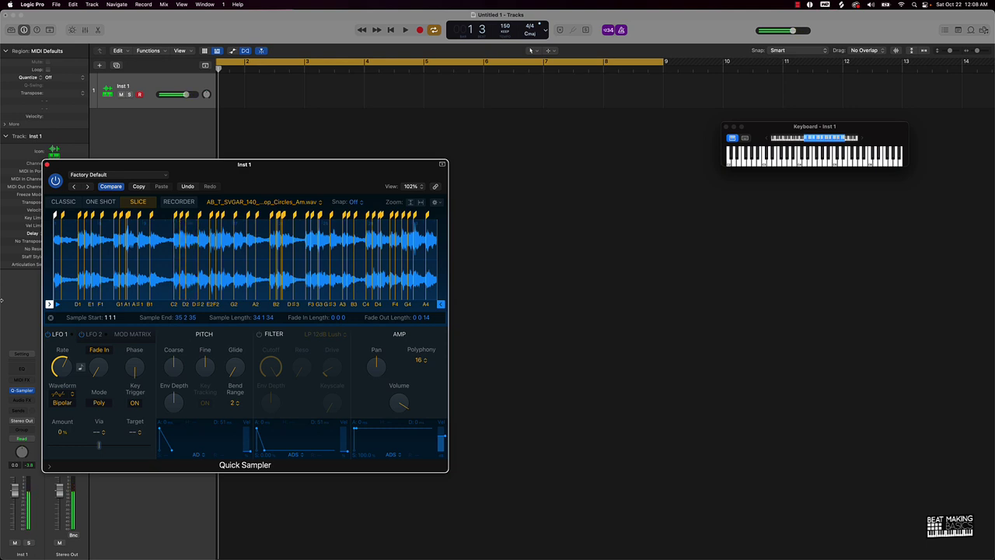
# Insert a stereo ValhallaRoom reverb on Inst 1 with 15.8% mix, 4.3 ms predelay, 4.62 s decay and 8990 Hz high cut
pyautogui.click(24, 399)
pyautogui.moveTo(43, 429)
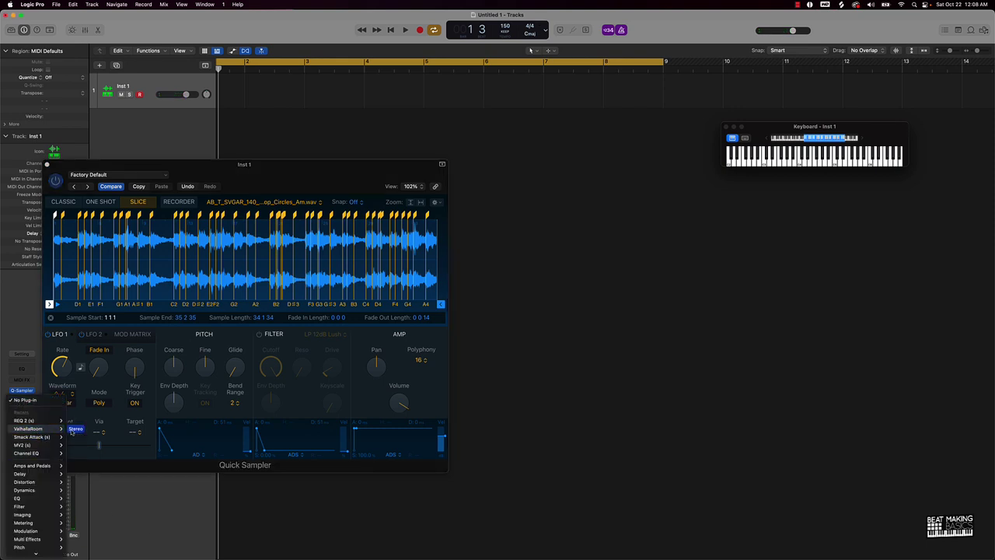
pyautogui.click(74, 429)
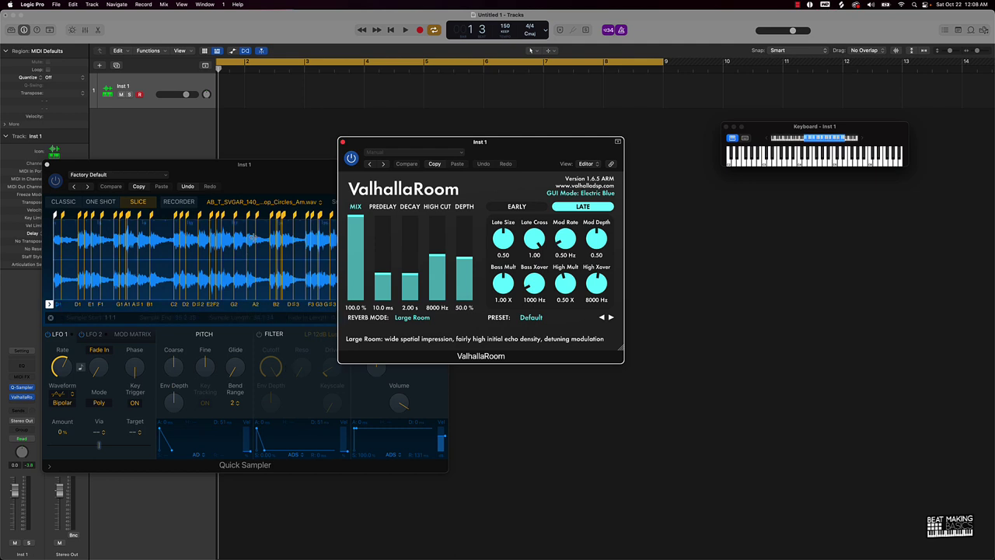
pyautogui.moveTo(356, 220); pyautogui.dragTo(382, 281)
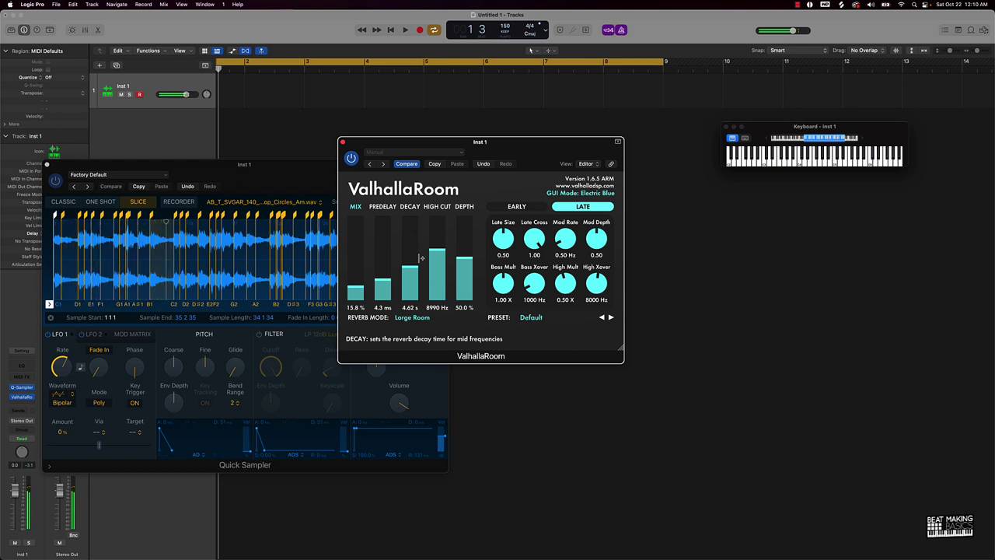
# Record a two-bar pattern of sample slices on the Inst 1 track
pyautogui.press('space')
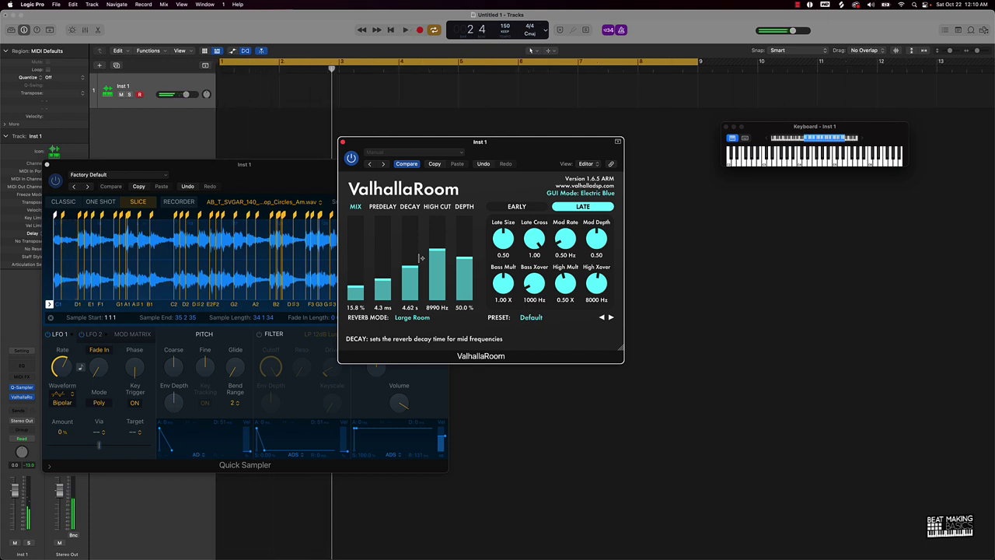
pyautogui.press('r')
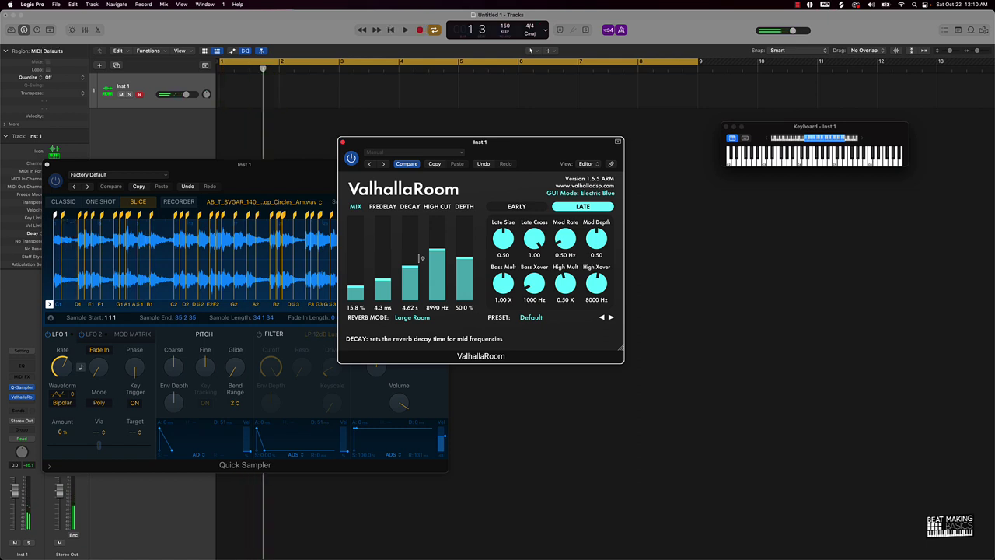
pyautogui.press('r')
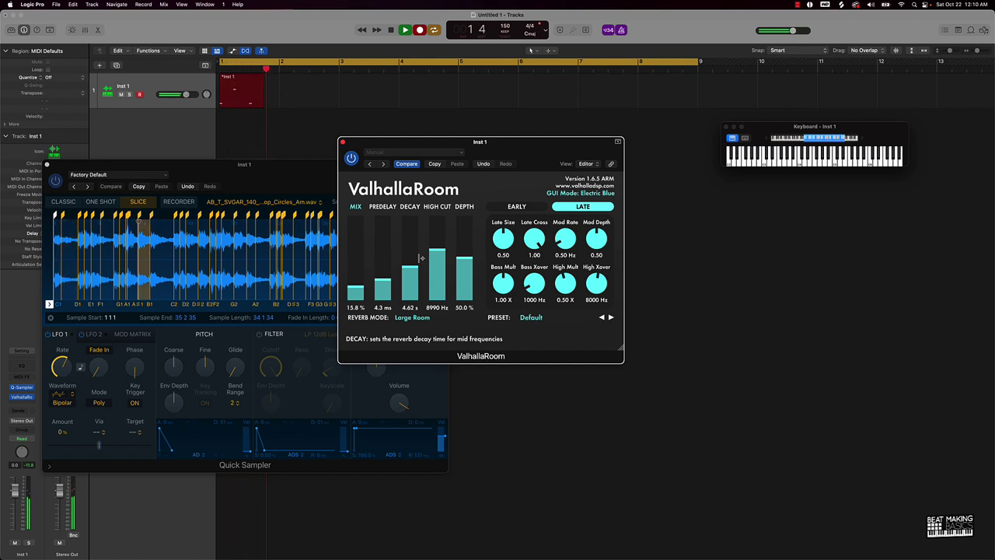
pyautogui.press('space')
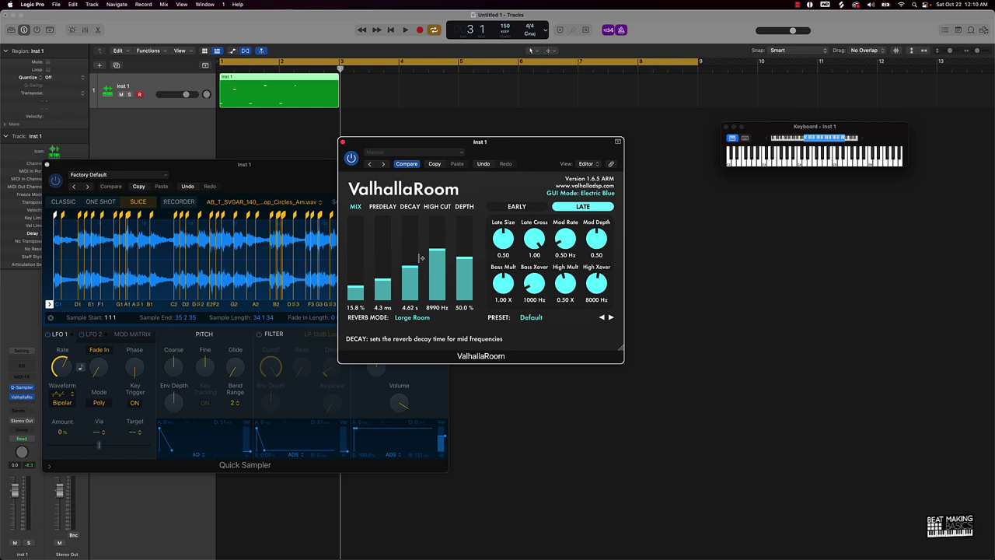
pyautogui.click(799, 4)
pyautogui.click(808, 25)
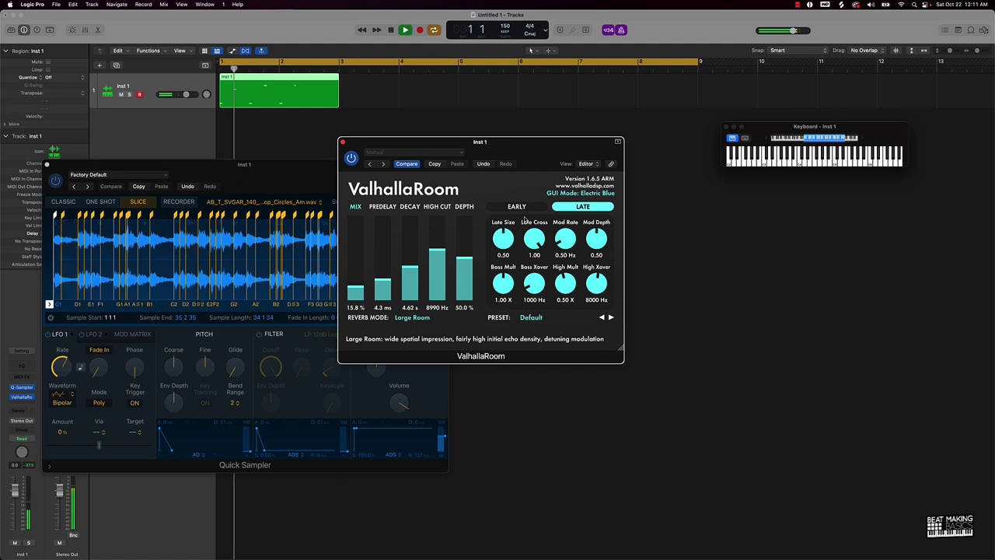
# Duplicate the Inst 1 track with its settings and mute the original track
pyautogui.press('super+d')
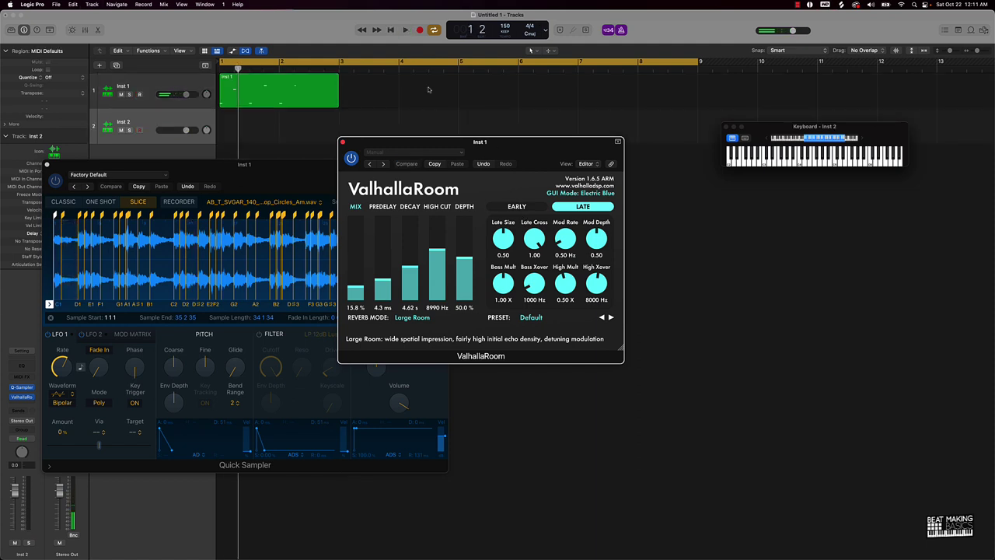
pyautogui.click(120, 94)
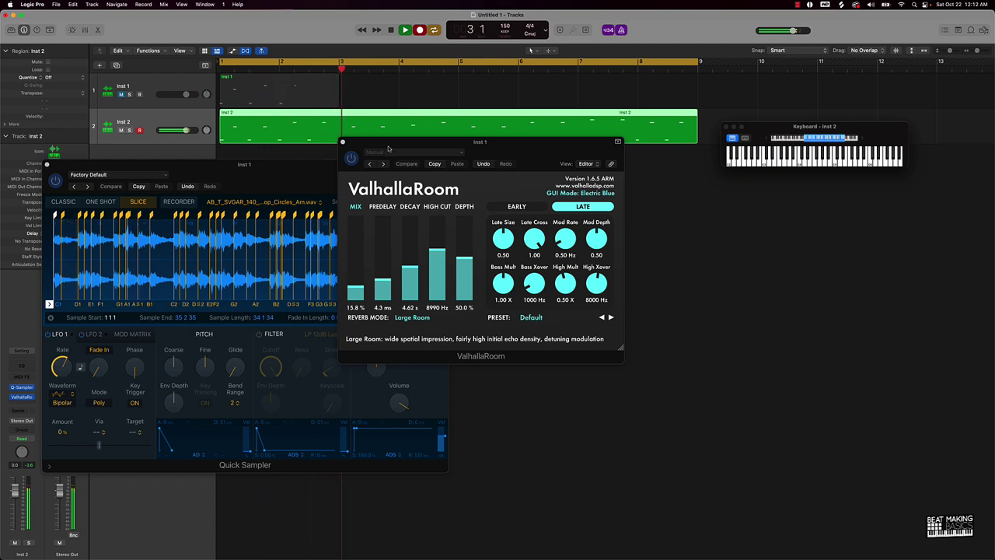
# Stop playback, open the Inst 2 region in the Piano Roll and close the Quick Sampler window
pyautogui.moveTo(388, 149); pyautogui.dragTo(596, 218)
pyautogui.press('space')
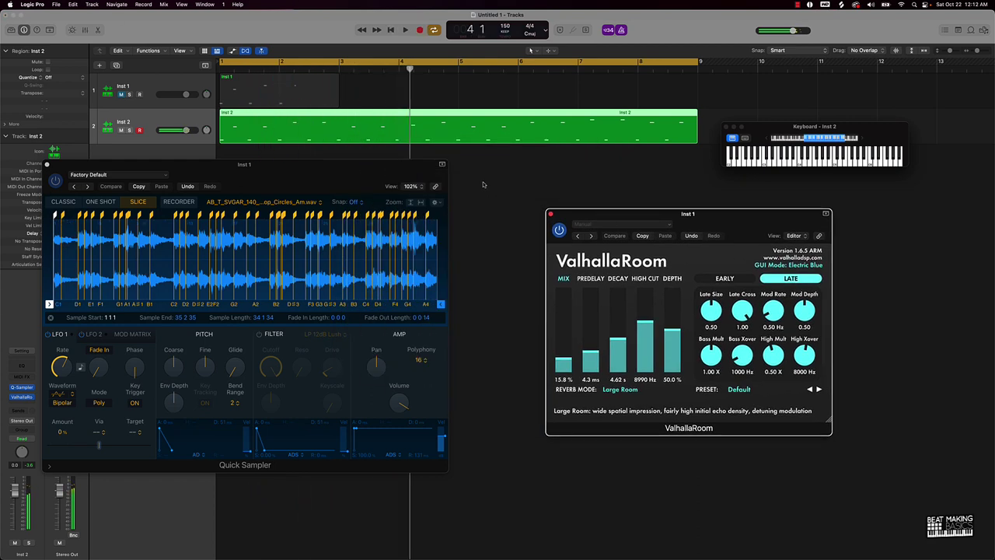
pyautogui.doubleClick(479, 141)
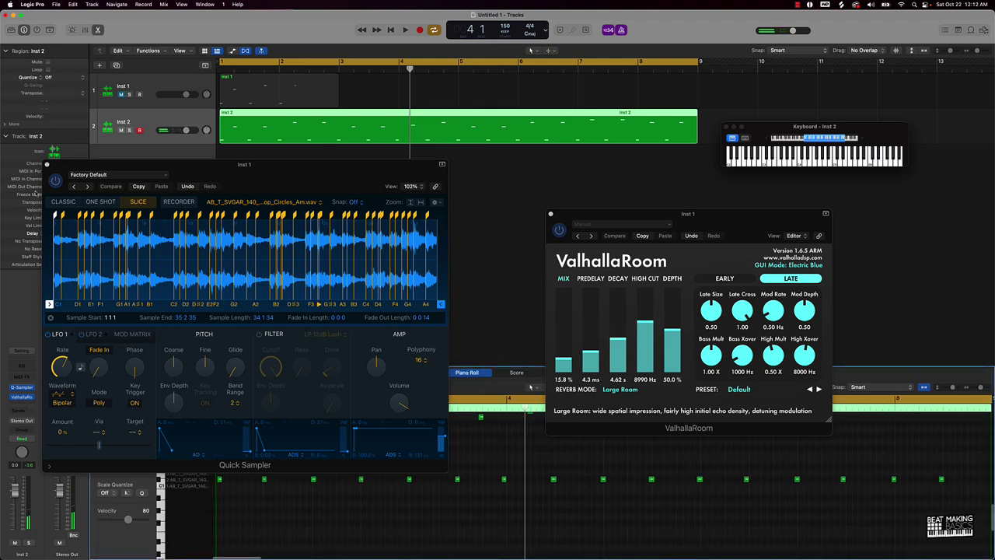
pyautogui.click(46, 165)
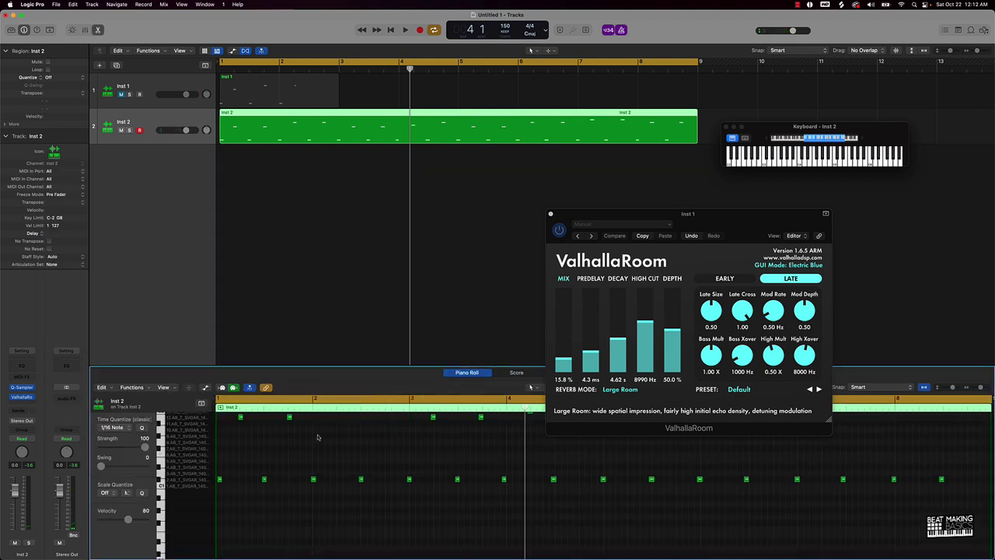
# Quantize all notes of the Inst 2 region to 1/16 Note, play it from the start and close the ValhallaRoom window
pyautogui.press('super+a')
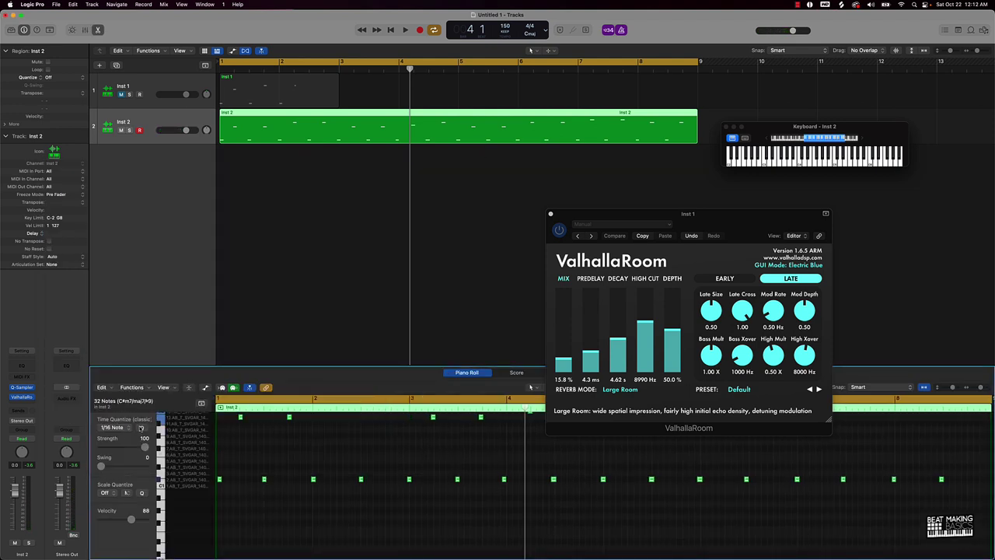
pyautogui.press('Return')
pyautogui.press('space')
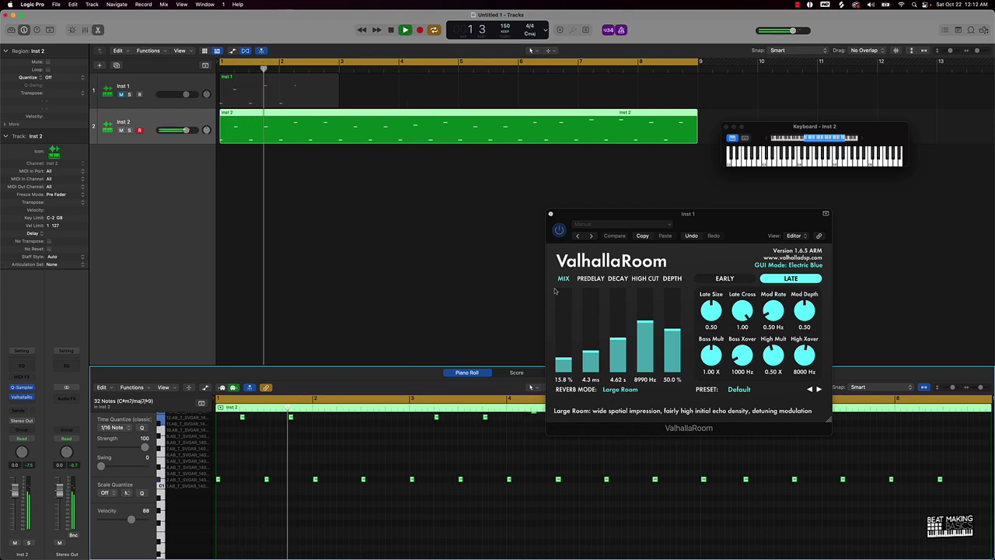
pyautogui.click(550, 213)
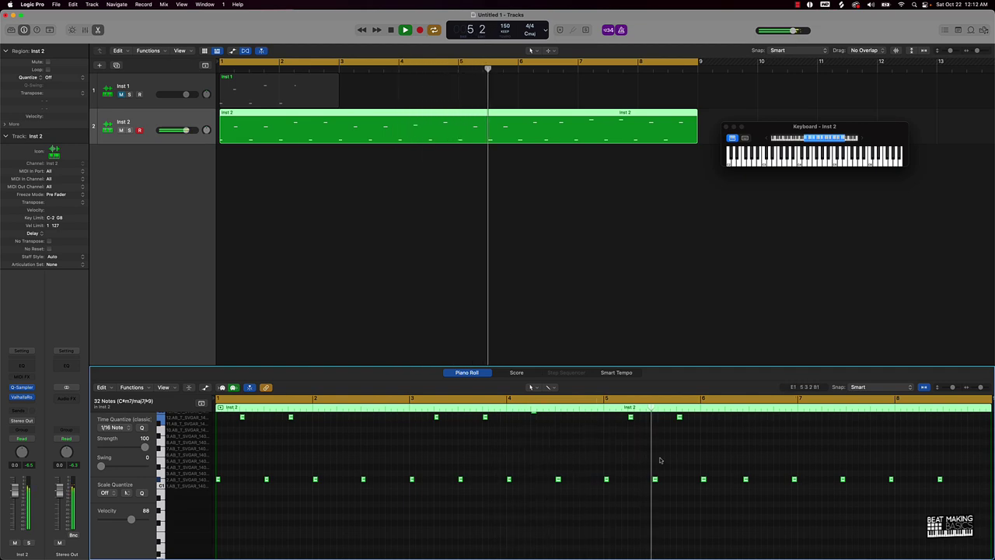
# Quantize the selected Inst 2 notes to 1/8 Swing A and play the region
pyautogui.scroll(-3, 660, 457)
pyautogui.scroll(-2, 660, 458)
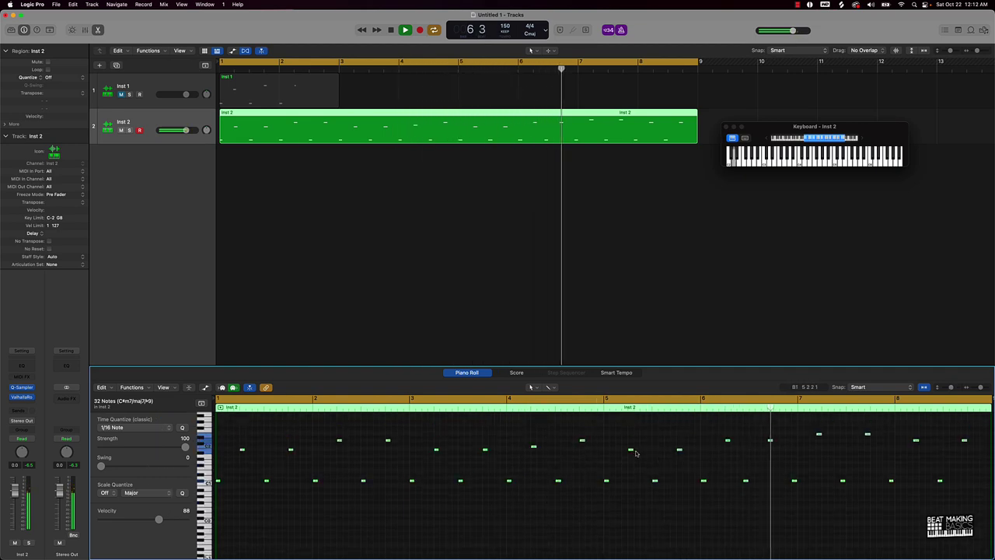
pyautogui.press('space')
pyautogui.click(138, 427)
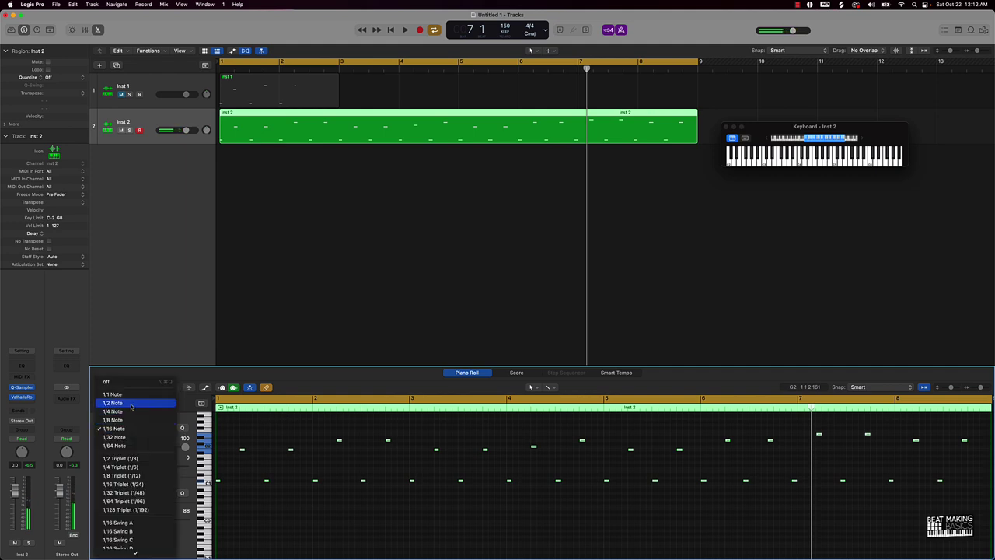
pyautogui.scroll(-1, 129, 529)
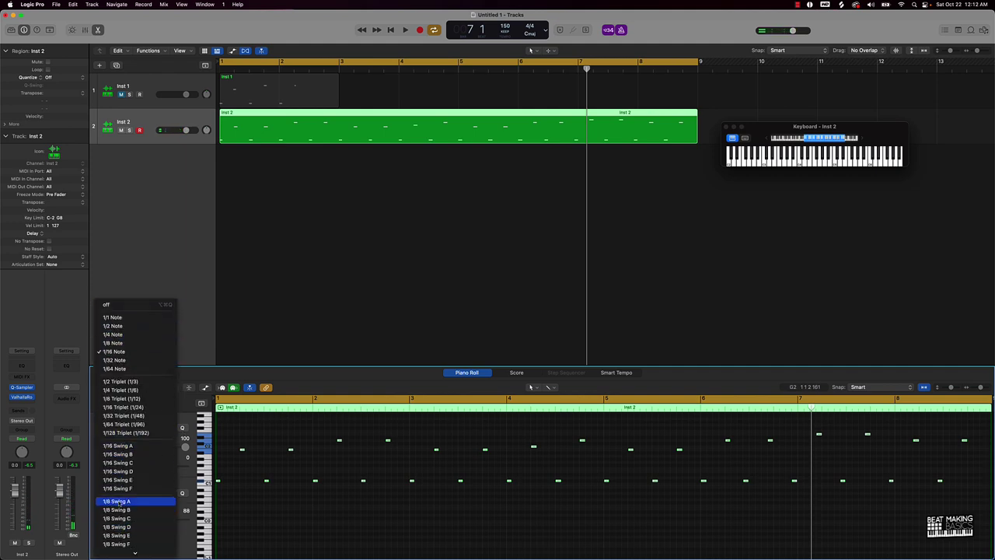
pyautogui.click(121, 501)
pyautogui.press('space')
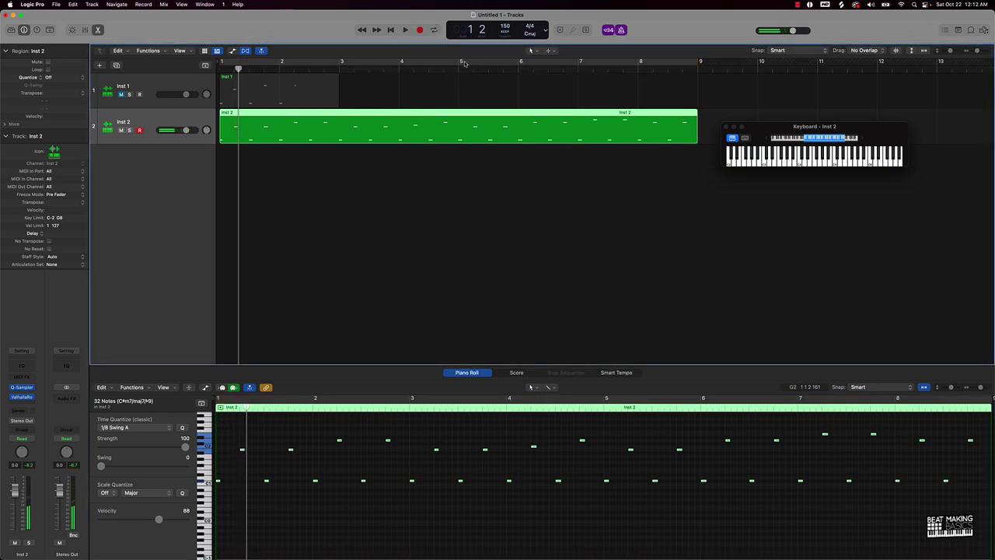
# Set the cycle range from bar 5 to bar 9 and listen to that section
pyautogui.moveTo(463, 62); pyautogui.dragTo(699, 75)
pyautogui.press('space')
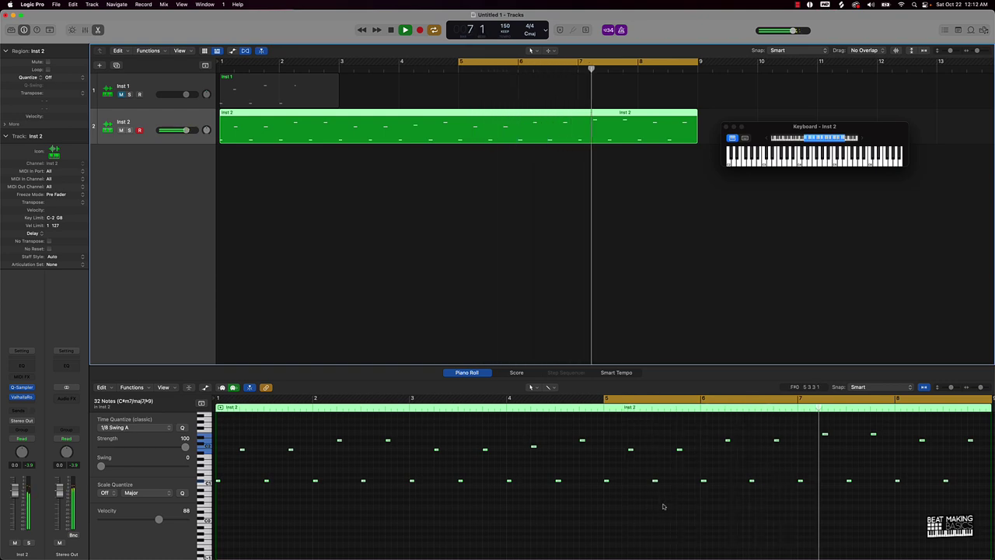
pyautogui.press('space')
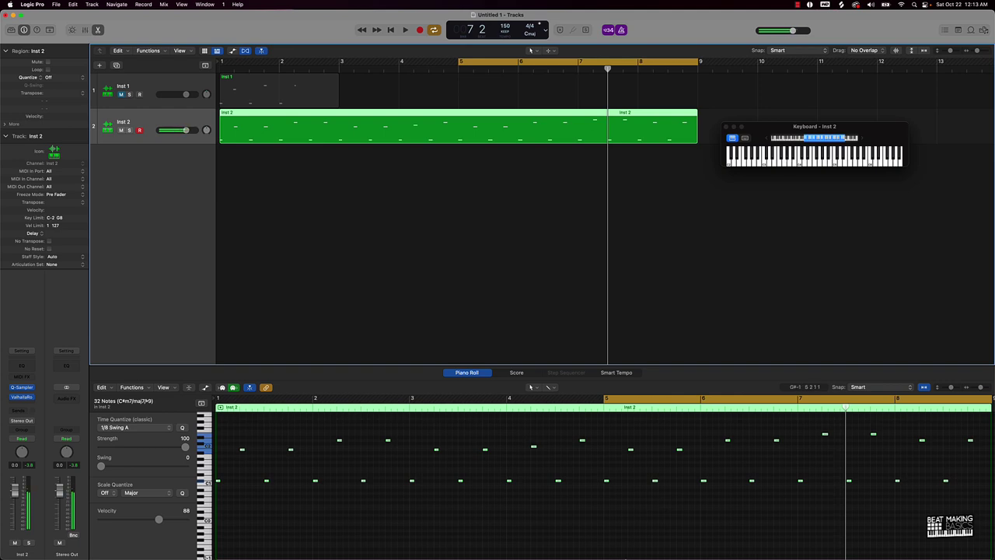
# Copy the two E2 notes in bar 7 of the Inst 2 region to a pitch more than an octave higher and play the section
pyautogui.scroll(3, 623, 520)
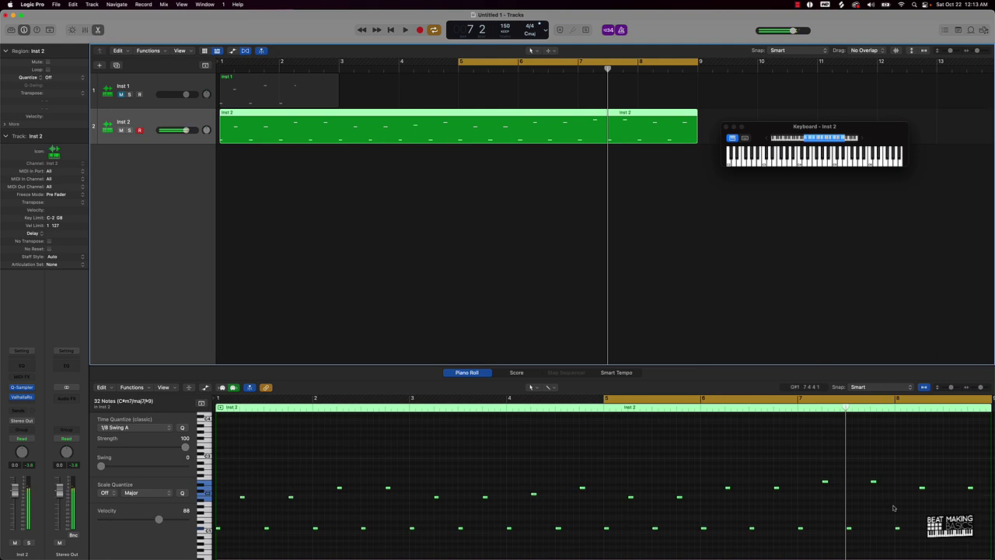
pyautogui.moveTo(797, 470); pyautogui.dragTo(892, 490)
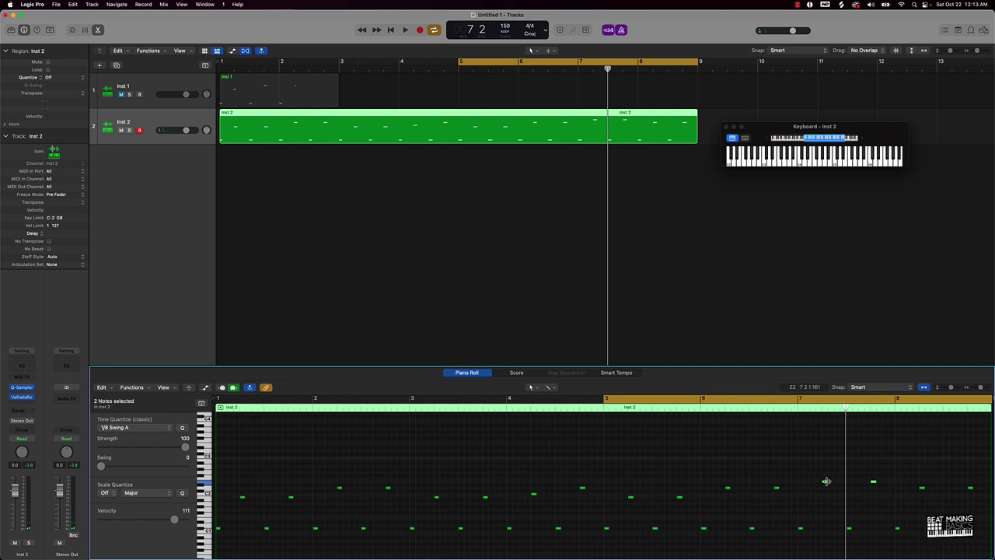
pyautogui.moveTo(825, 478); pyautogui.dragTo(886, 507)
pyautogui.press('space')
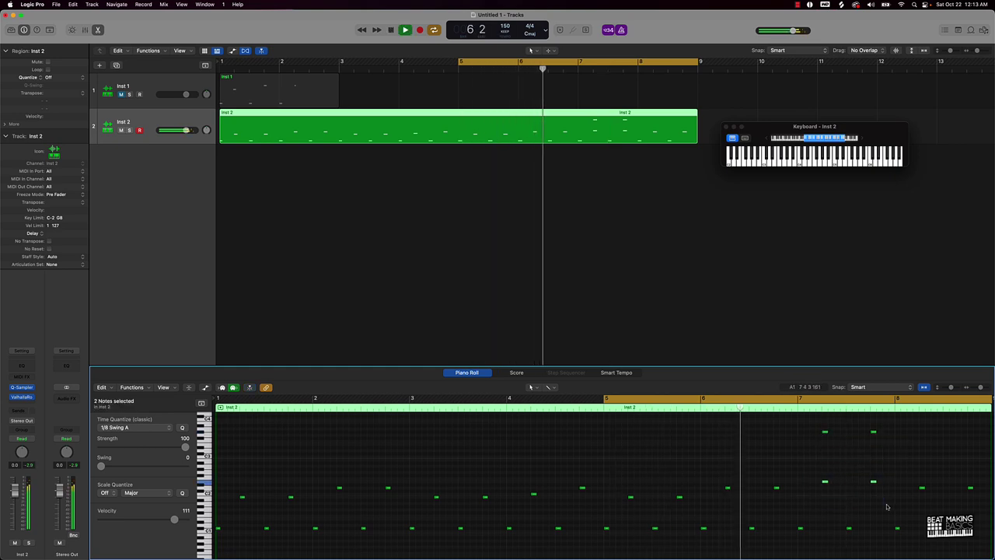
pyautogui.hotkey('ctrl', 'm')
pyautogui.press('ctrl+super+space')
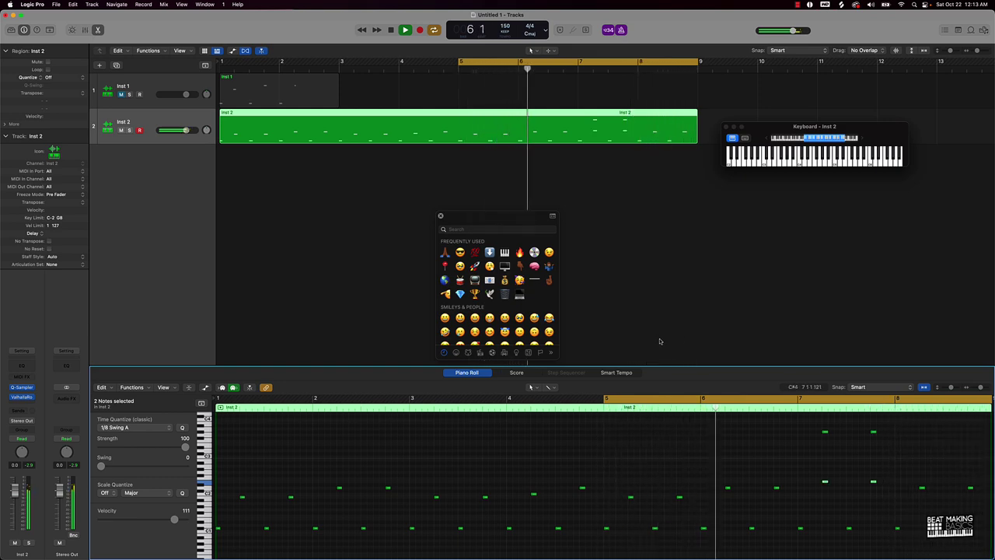
# Move the emoji palette away from the centre and trim the start of the Inst 2 region to bar 5
pyautogui.moveTo(509, 218); pyautogui.dragTo(935, 213)
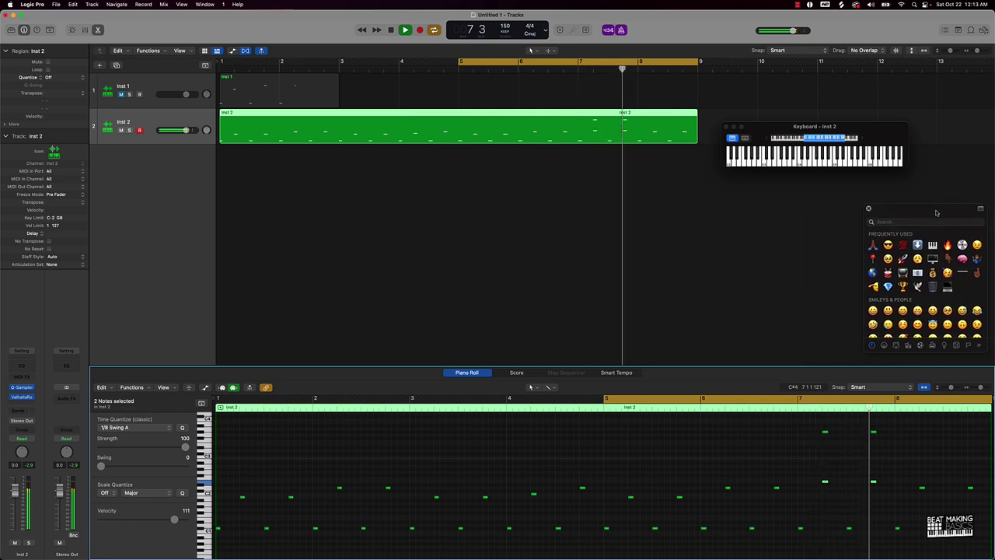
pyautogui.click(736, 285)
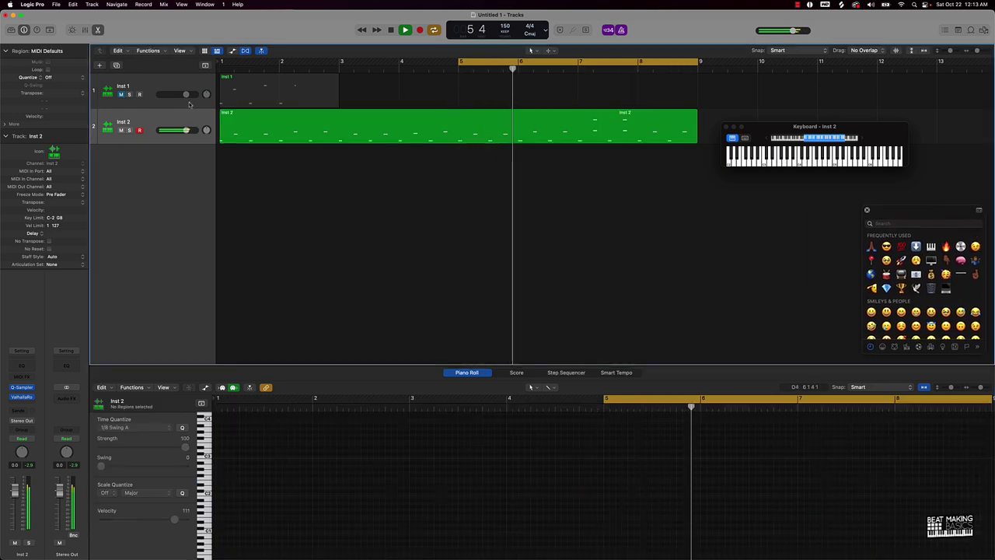
pyautogui.moveTo(222, 129); pyautogui.dragTo(492, 127)
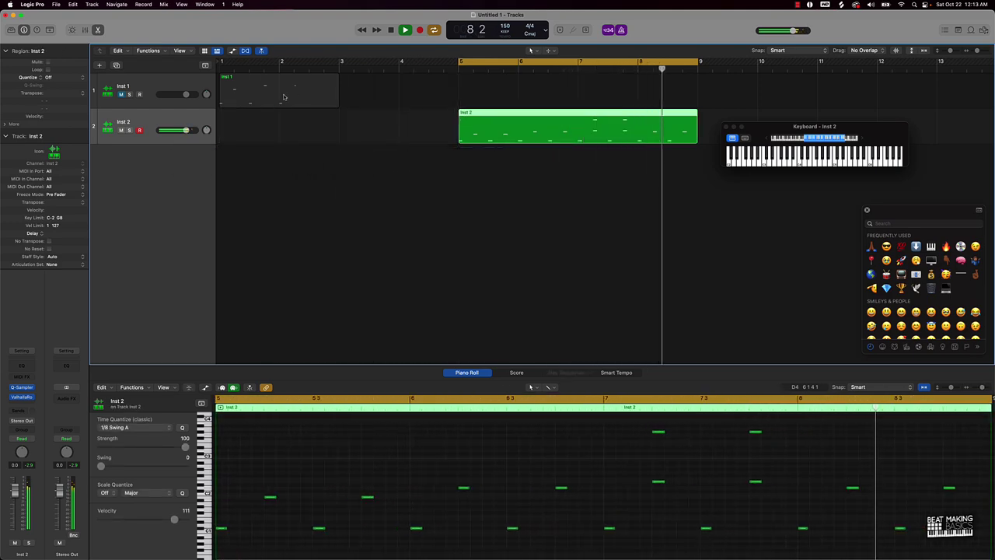
# Delete the muted Inst 1 track together with its region
pyautogui.click(164, 82)
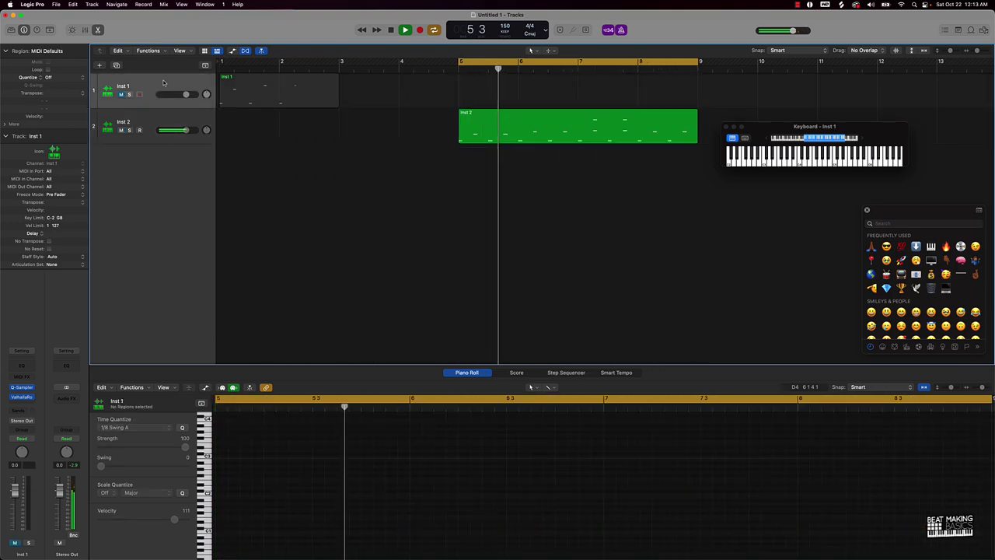
pyautogui.press('super+BackSpace')
pyautogui.press('Return')
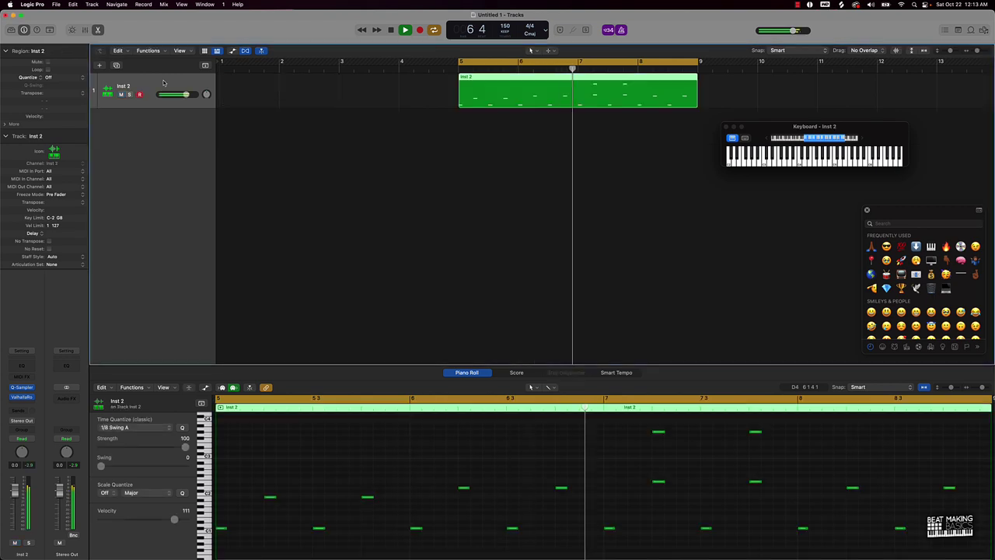
# Copy the Inst 2 region to bar 1, extend the cycle range to bars 1 to 9 and play it
pyautogui.press('space')
pyautogui.moveTo(508, 101); pyautogui.dragTo(270, 102)
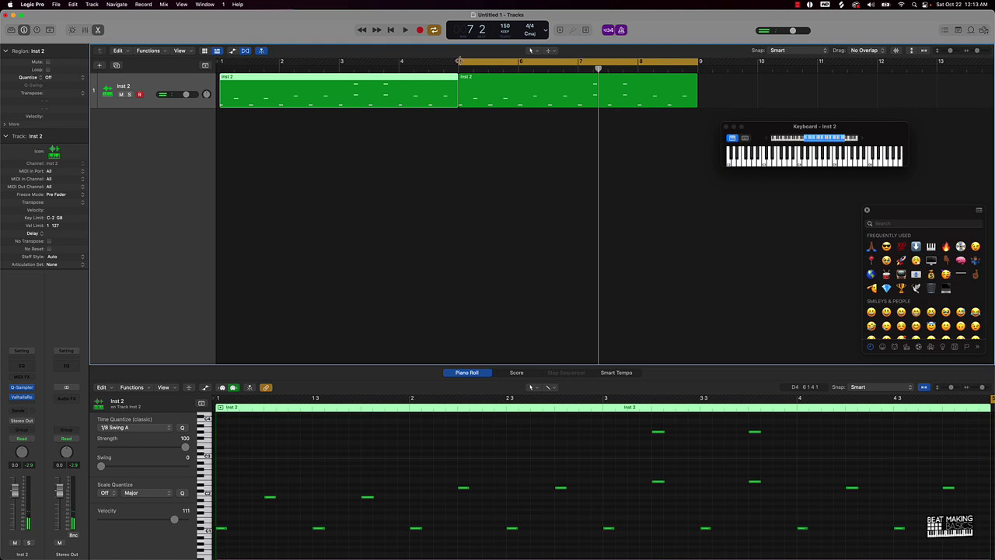
pyautogui.moveTo(458, 61); pyautogui.dragTo(221, 61)
pyautogui.press('space')
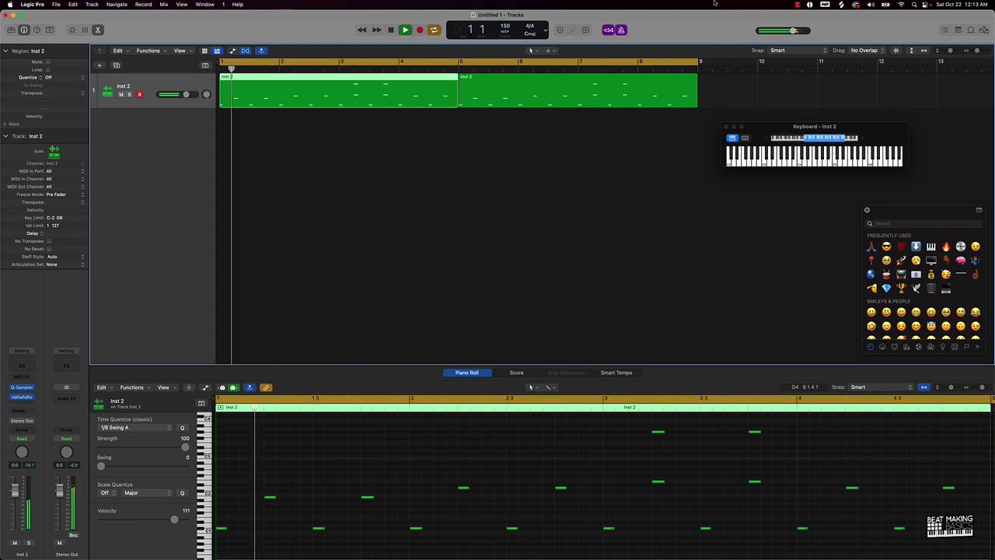
# Join the two Inst 2 regions into one region and listen through it
pyautogui.moveTo(435, 120); pyautogui.dragTo(478, 95)
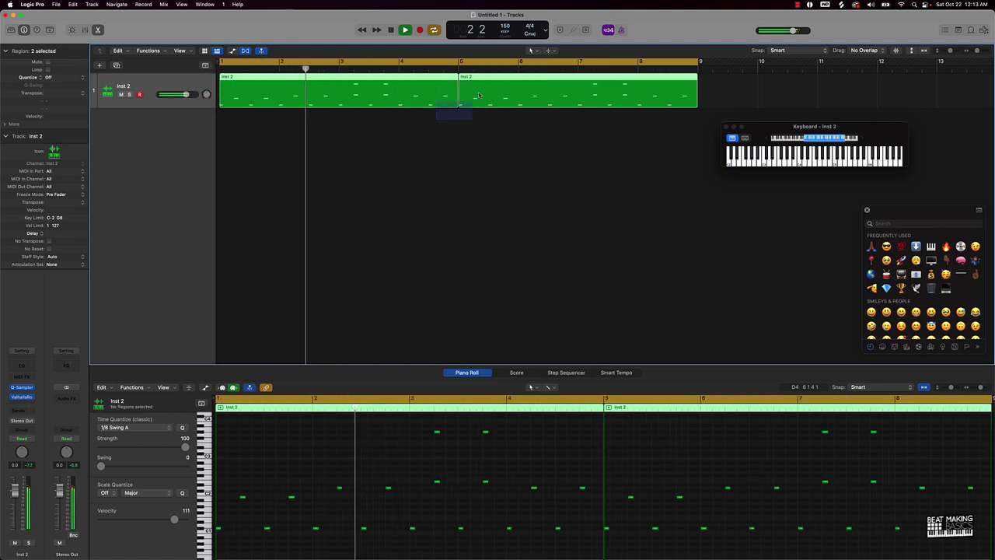
pyautogui.press('super+j')
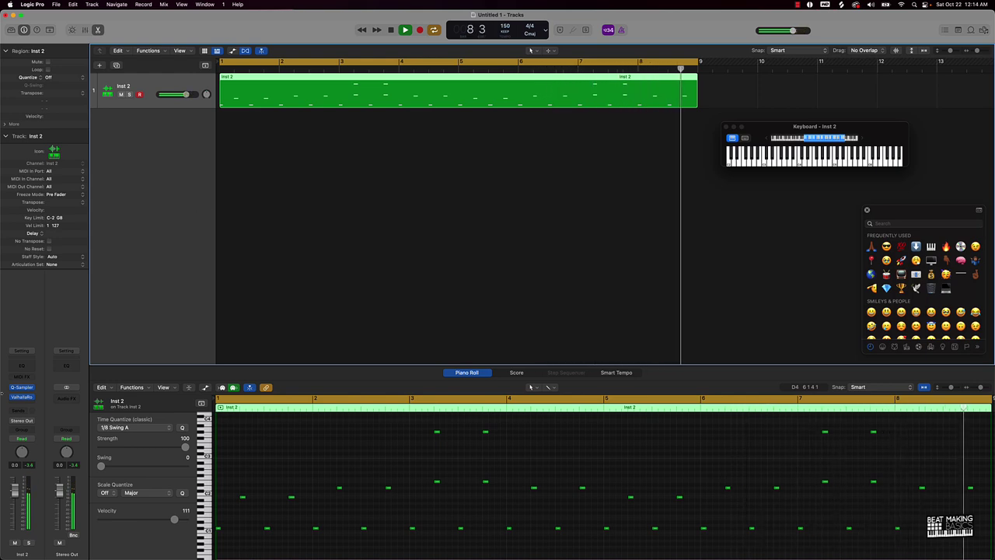
pyautogui.press('space')
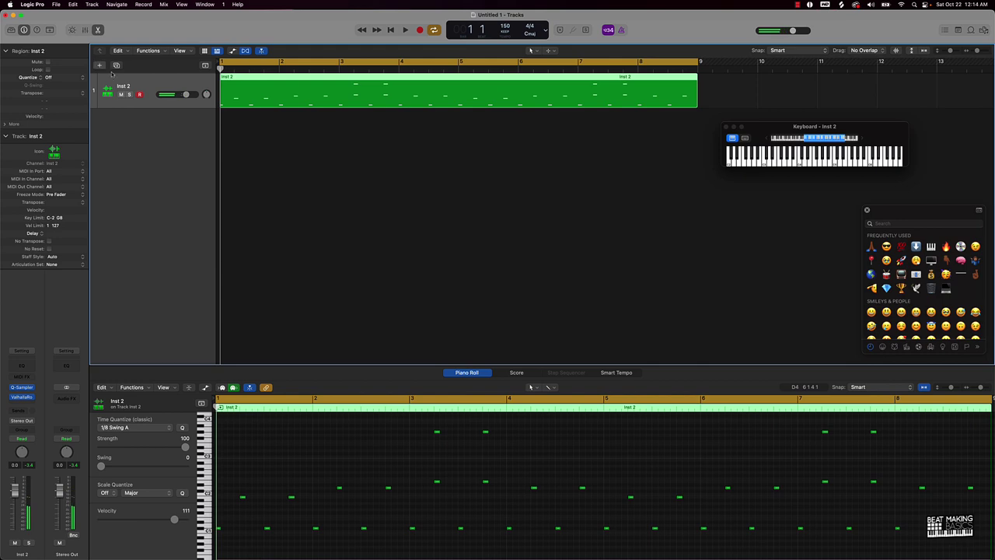
# Create one software instrument track with Quick Sampler (Single Sample) and move its window clear of the sample browser area
pyautogui.press('alt+super+n')
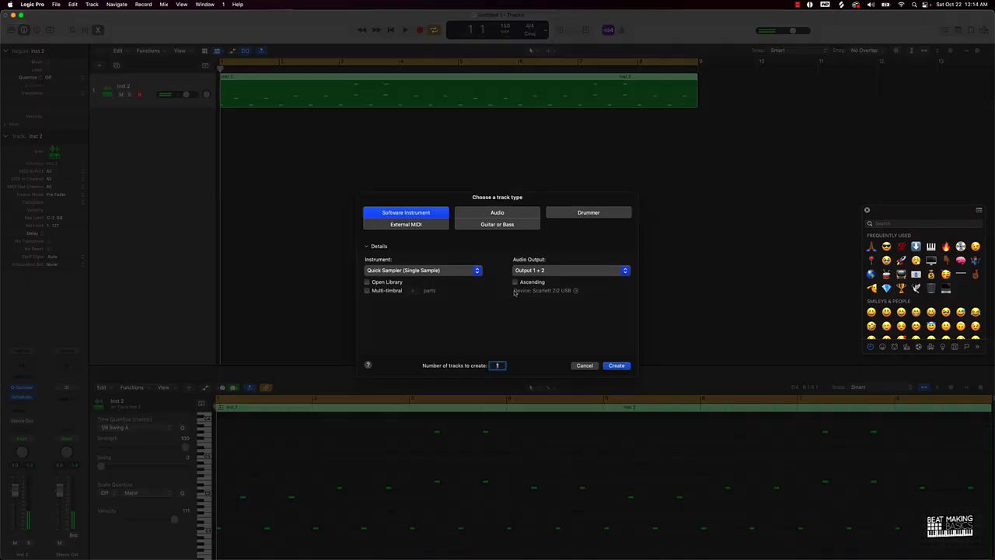
pyautogui.click(615, 365)
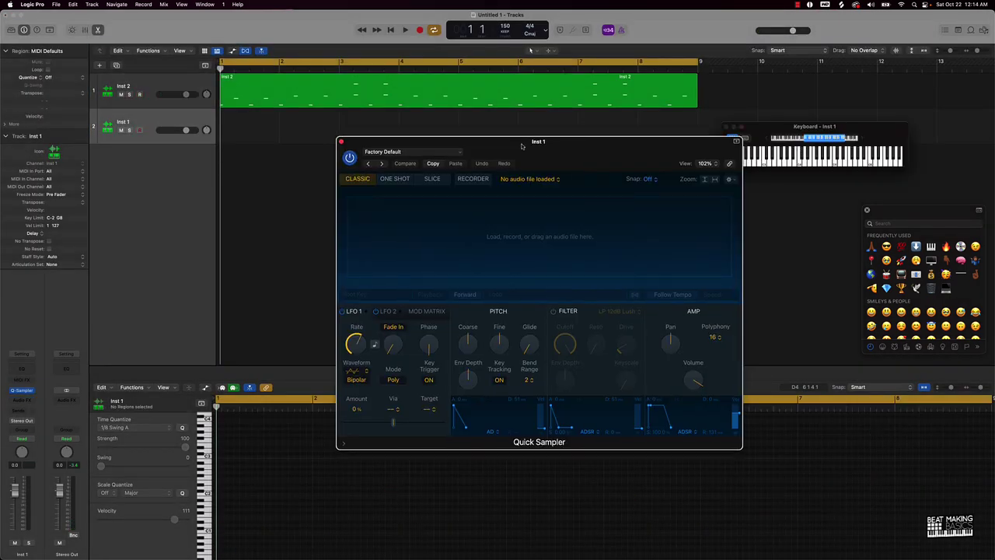
pyautogui.moveTo(522, 145); pyautogui.dragTo(276, 110)
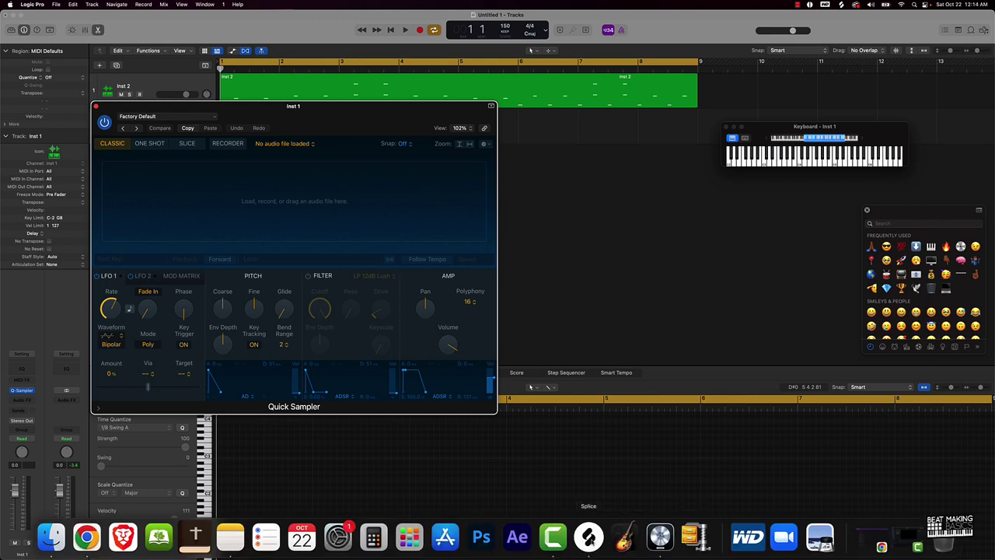
# Switch to Splice and search the sample filenames for 808
pyautogui.click(588, 536)
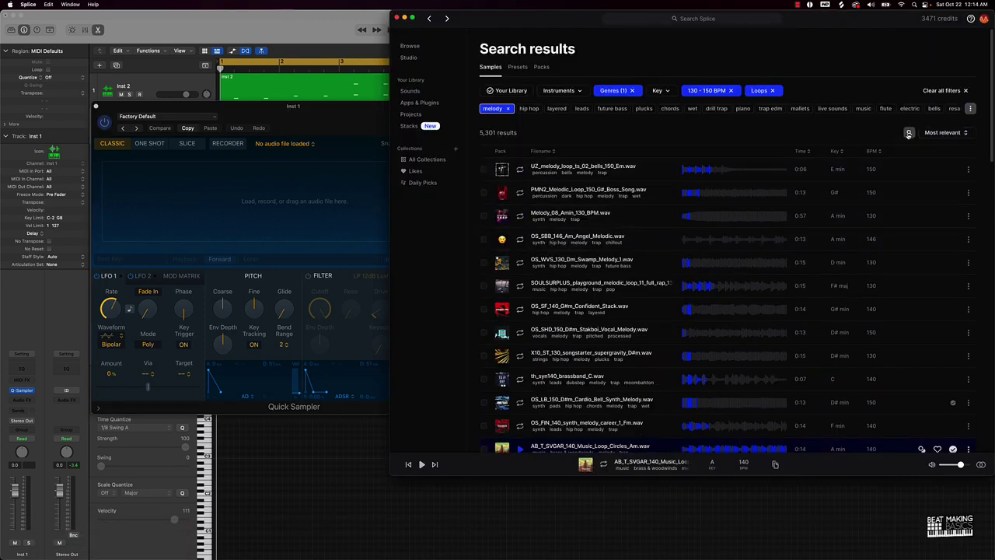
pyautogui.click(907, 133)
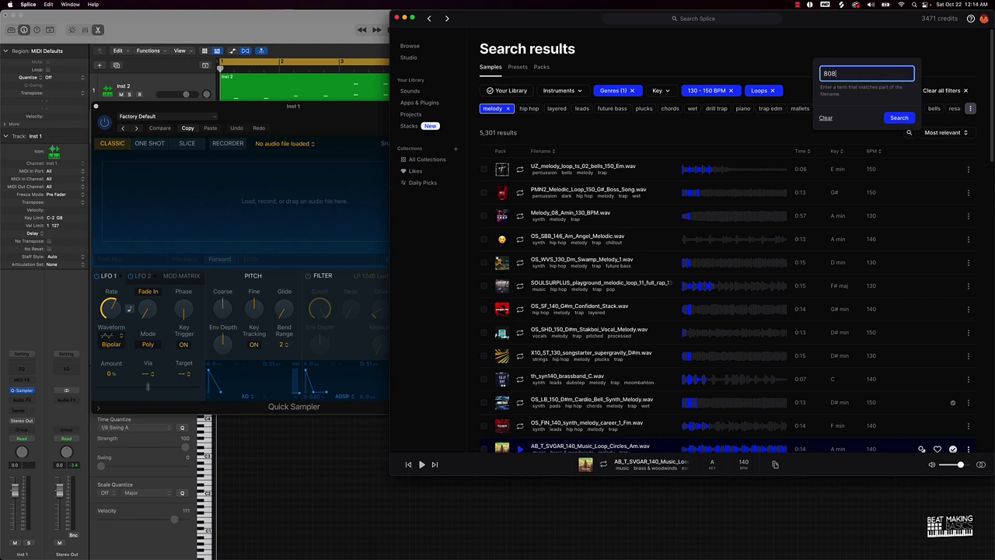
pyautogui.press('Return')
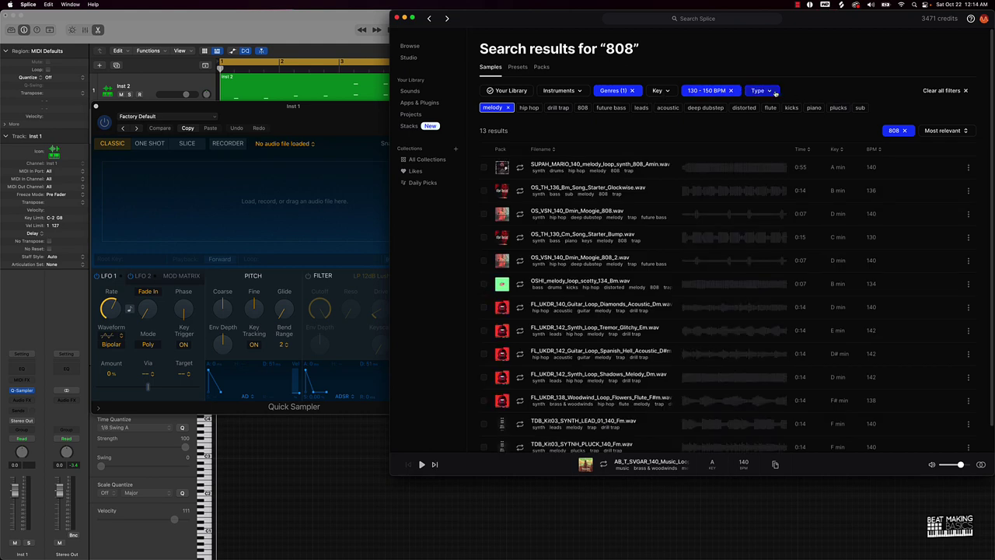
# Restrict the 808 results to one-shots from the library, removing the 130 - 150 BPM filter and the melody tag
pyautogui.click(763, 92)
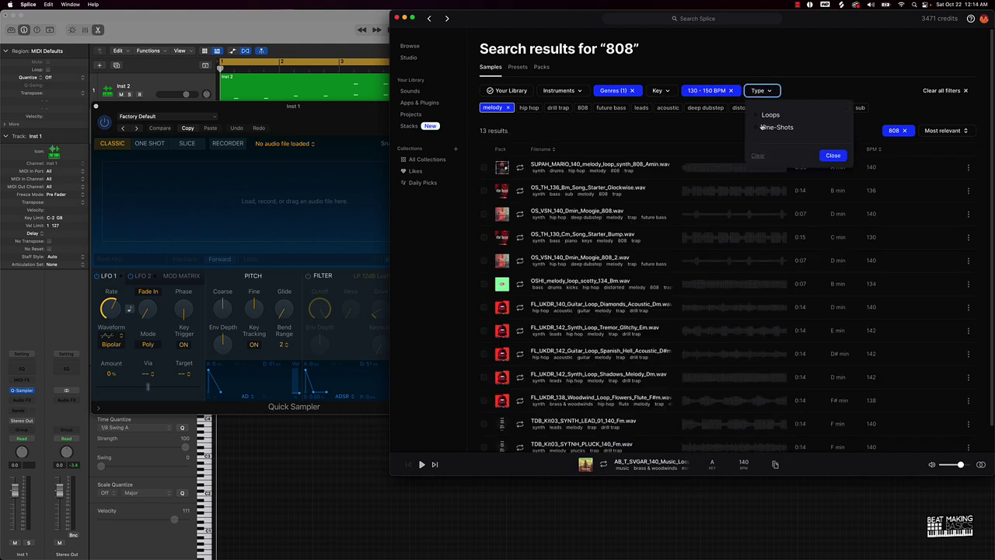
pyautogui.click(832, 156)
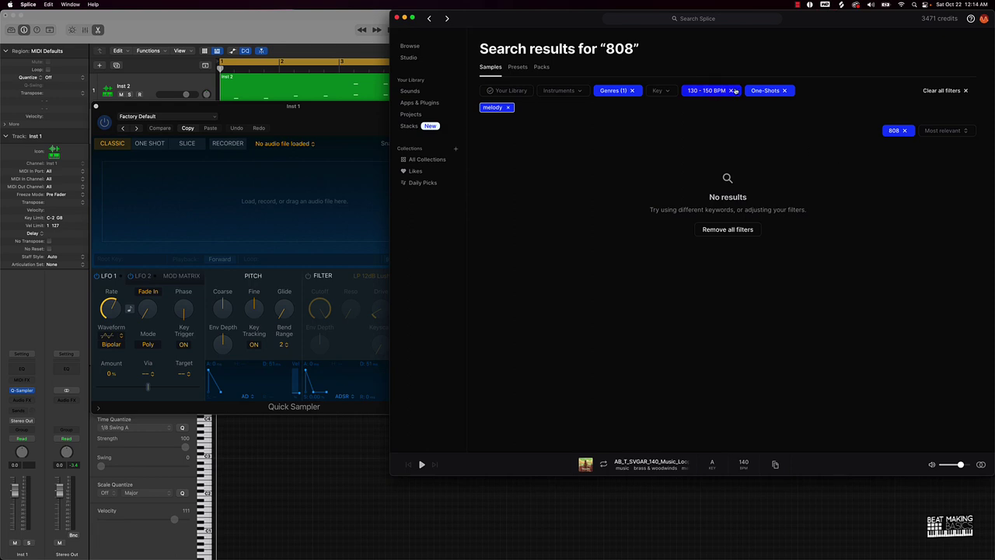
pyautogui.click(733, 91)
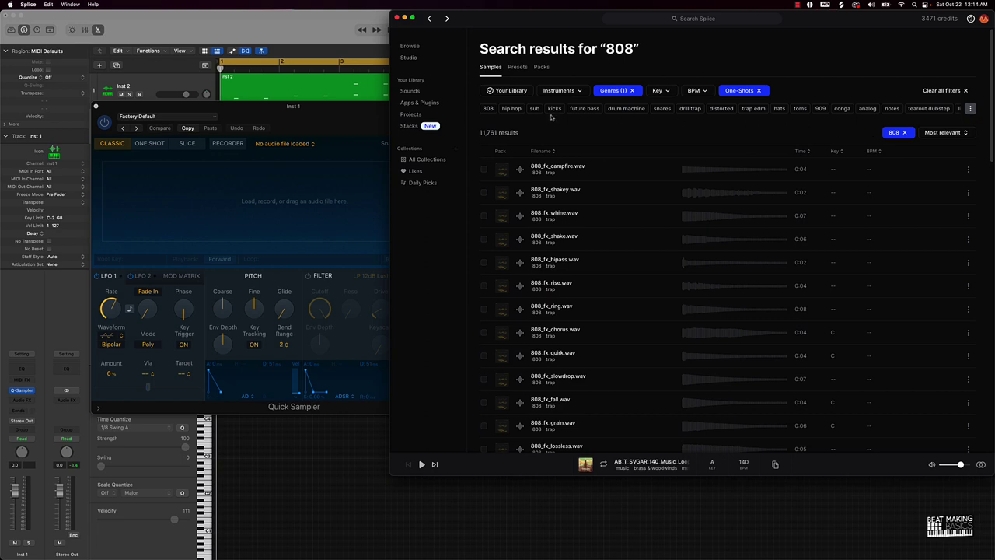
pyautogui.click(511, 92)
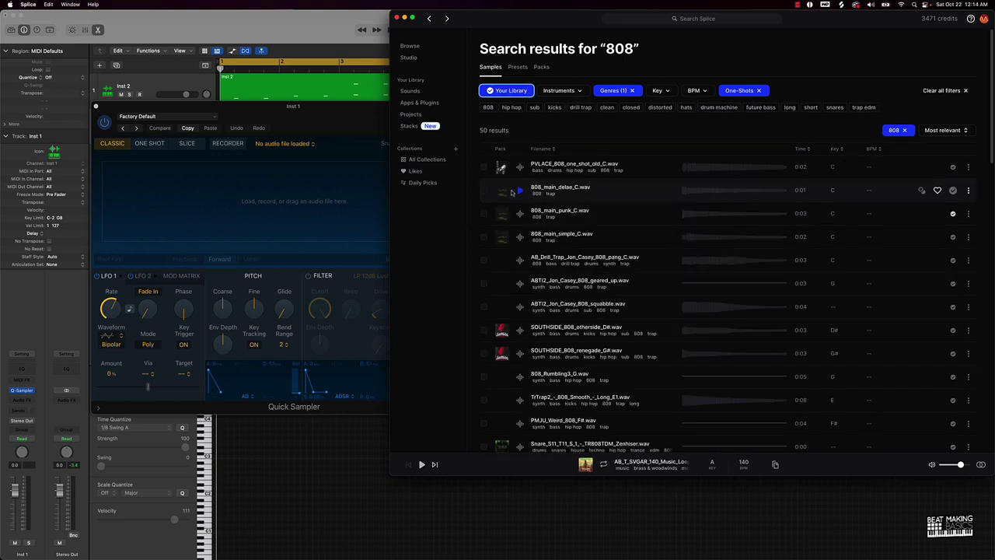
# Audition several 808 one-shots and load AB_Drill_Trap_Jon_Casey_808_pang_C.wav into Quick Sampler
pyautogui.click(519, 190)
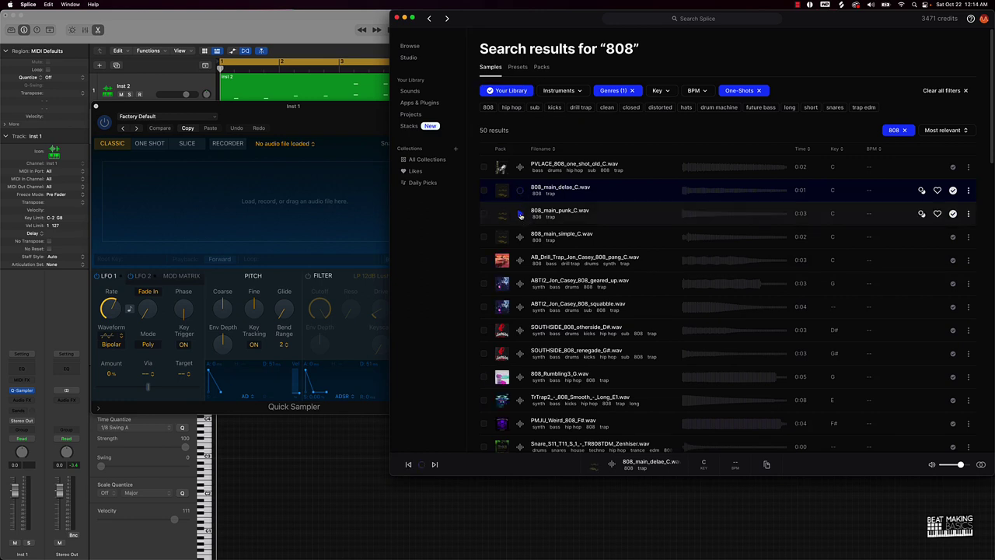
pyautogui.click(520, 213)
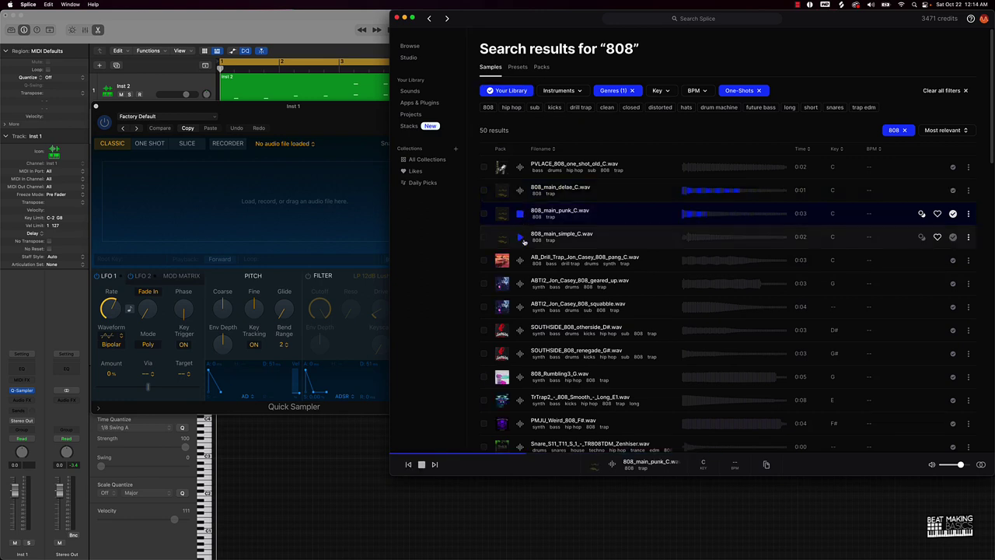
pyautogui.click(520, 236)
pyautogui.click(520, 260)
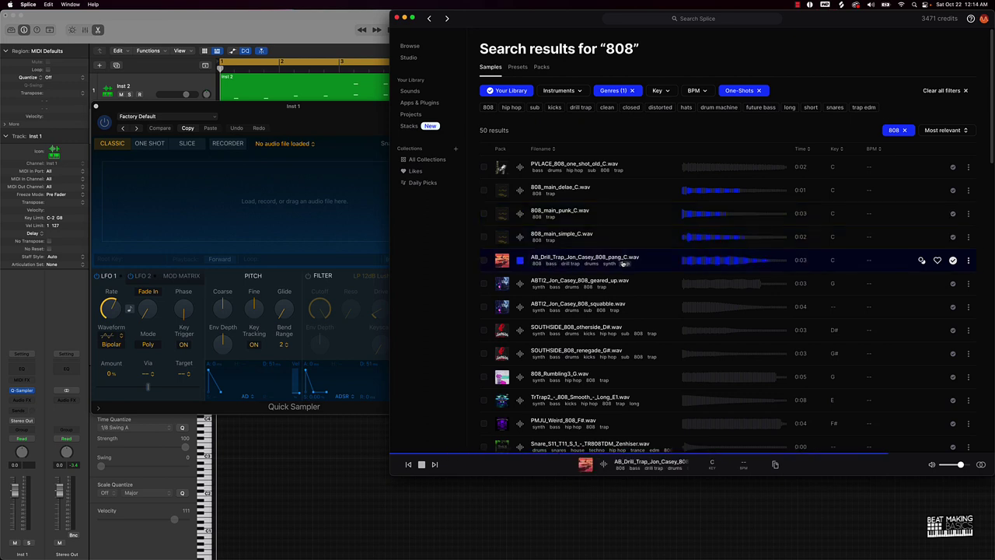
pyautogui.moveTo(598, 262); pyautogui.dragTo(193, 203)
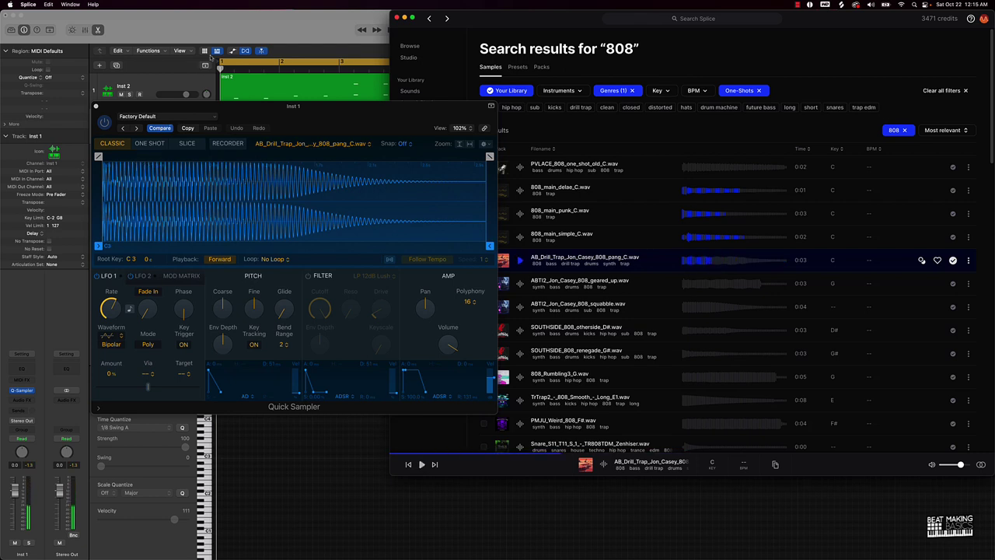
# Switch back to Logic Pro and record a two-pitch 808 pattern on the Inst 1 track across bars 1 to 9
pyautogui.click(229, 31)
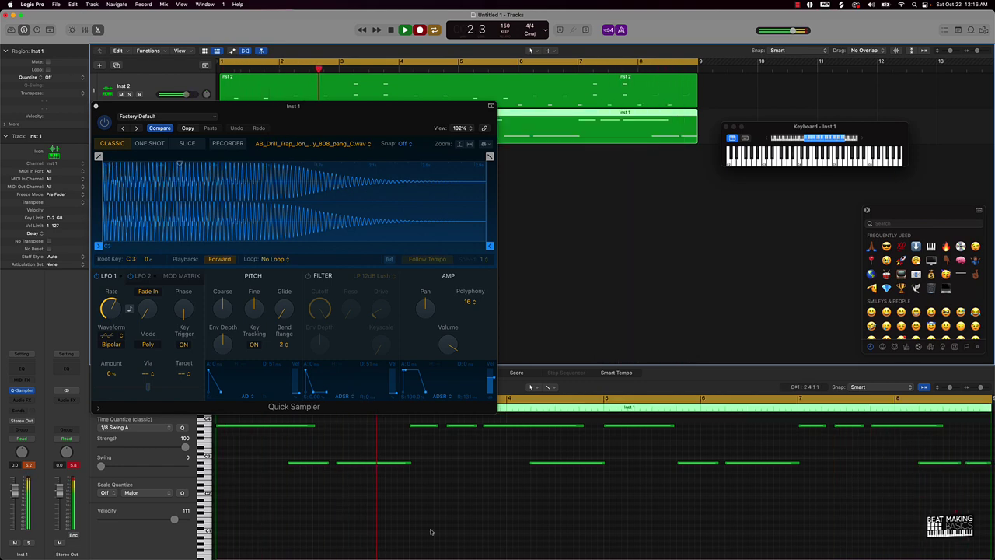
pyautogui.click(462, 508)
# Close Quick Sampler, trim all Inst 1 note ends to the following notes with Force Legato and listen
pyautogui.press('super+a')
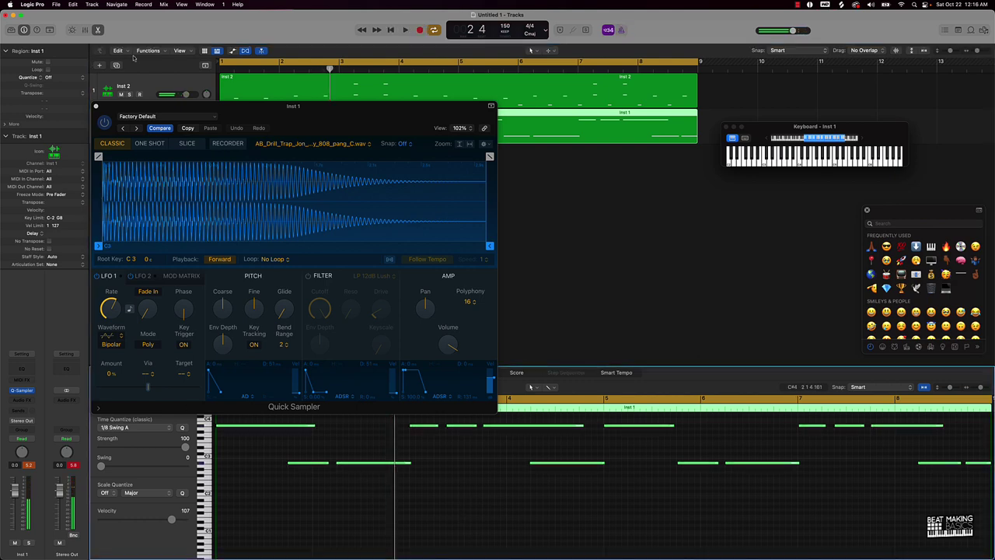
pyautogui.click(96, 107)
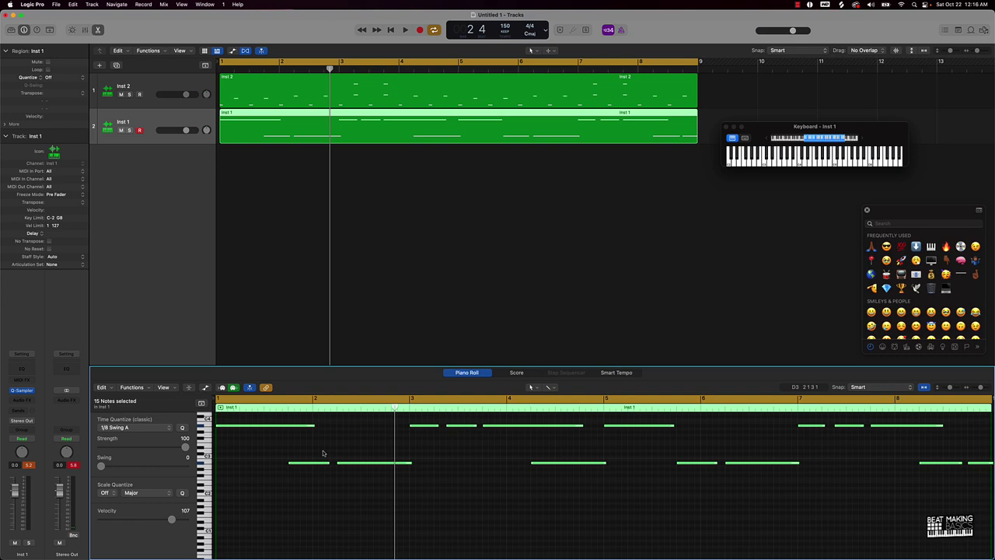
pyautogui.press('space')
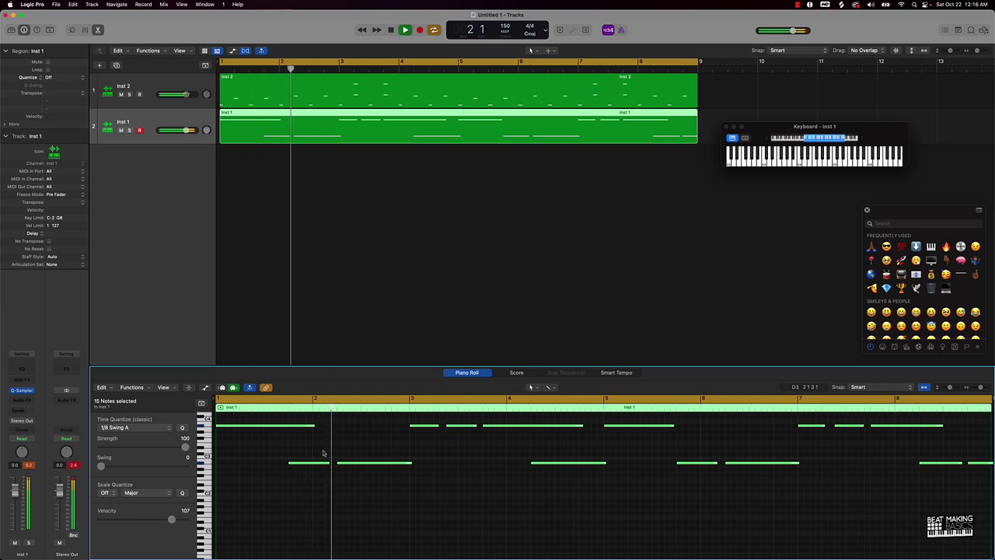
pyautogui.rightClick(311, 453)
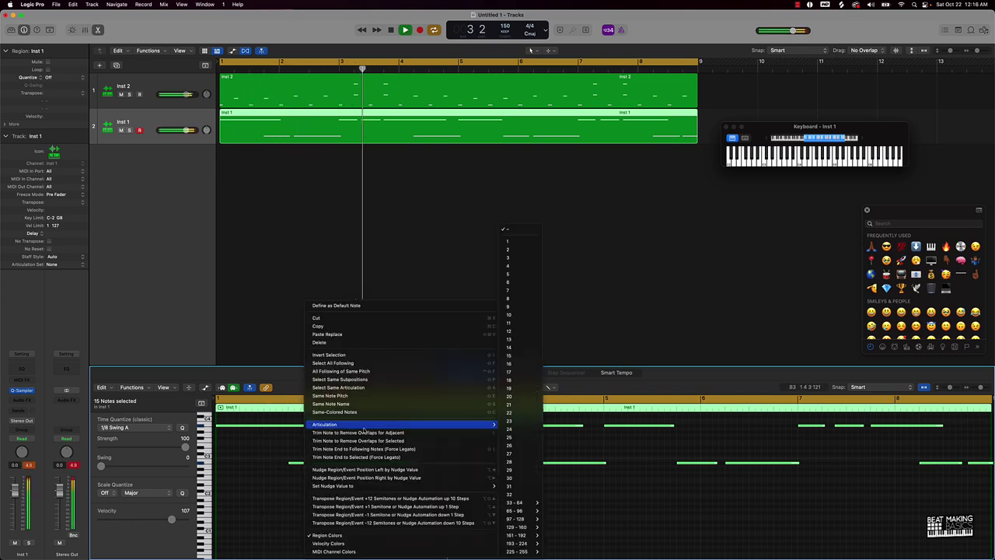
pyautogui.click(382, 449)
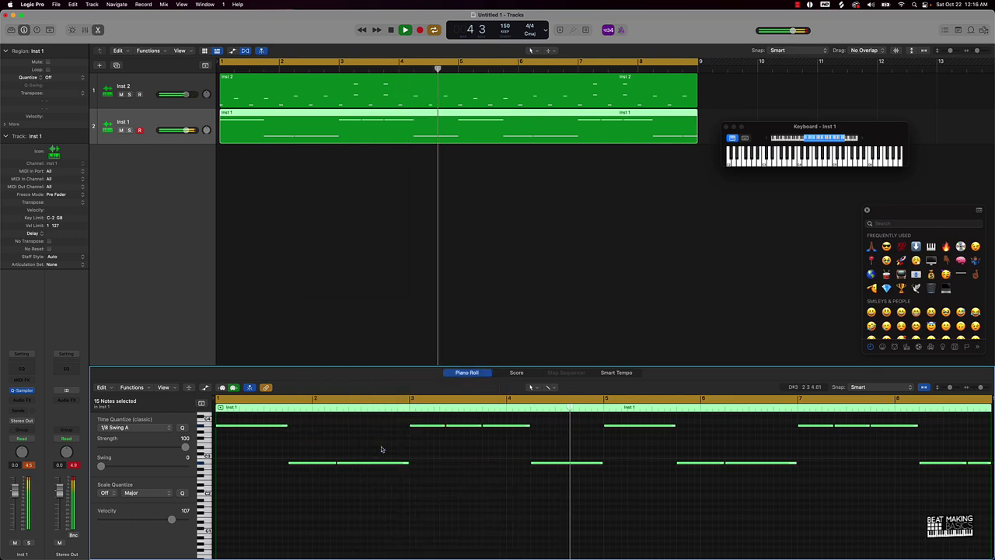
pyautogui.press('space')
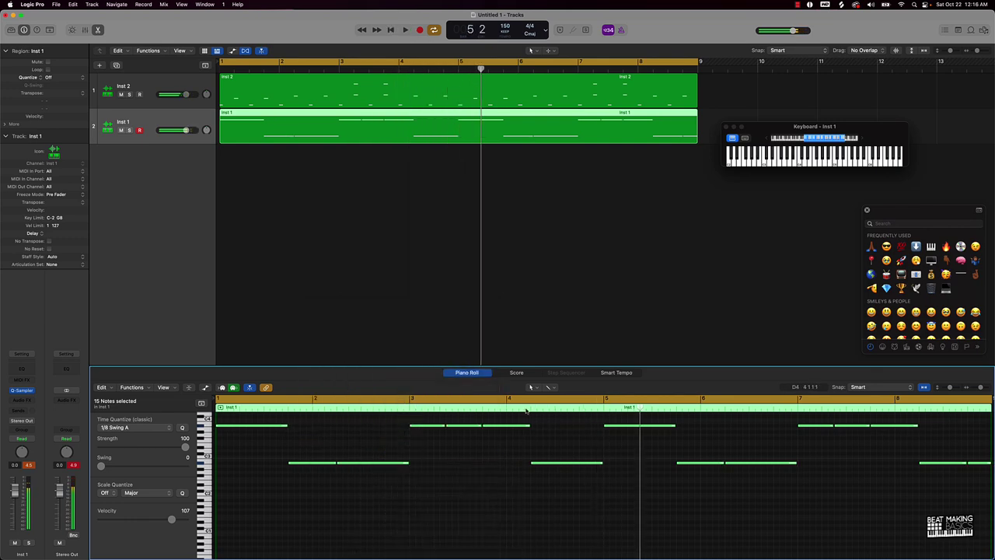
# Split the lower 808 notes starting in bars 4 and 8 at the playhead, shortly after their starts, and listen
pyautogui.moveTo(526, 411)
pyautogui.mouseDown()
pyautogui.moveTo(565, 411)
pyautogui.moveTo(528, 408)
pyautogui.mouseUp()
pyautogui.press('space')
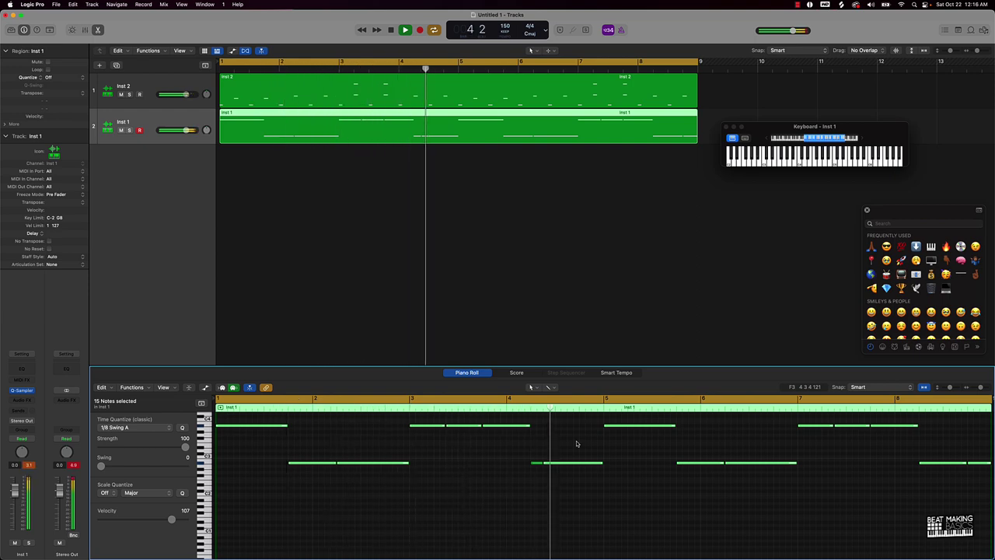
pyautogui.press('space')
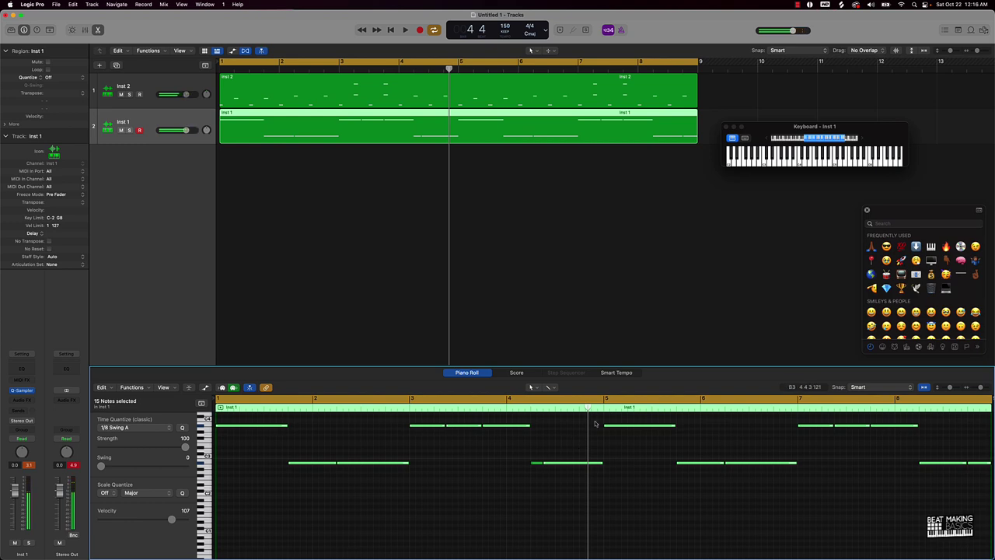
pyautogui.press('space')
pyautogui.click(571, 436)
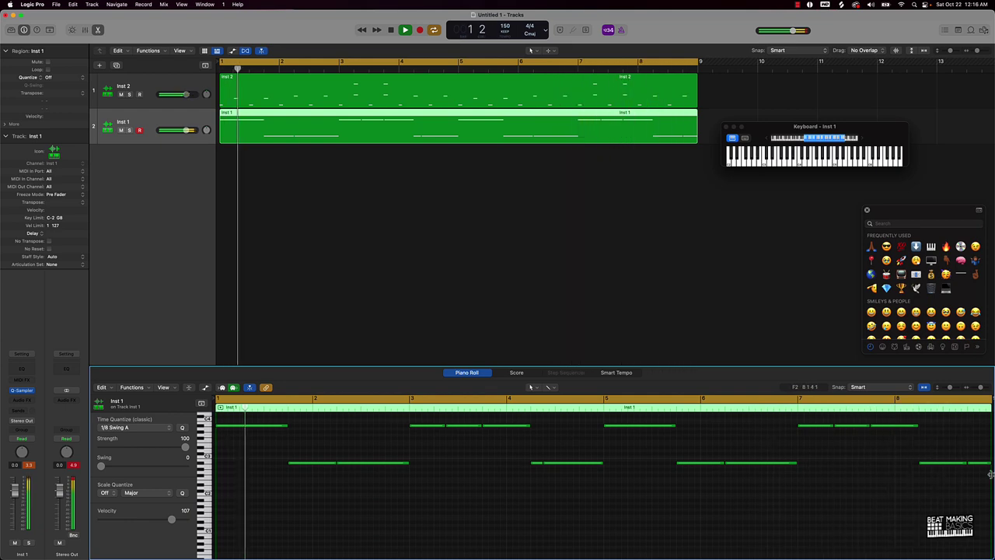
pyautogui.click(930, 408)
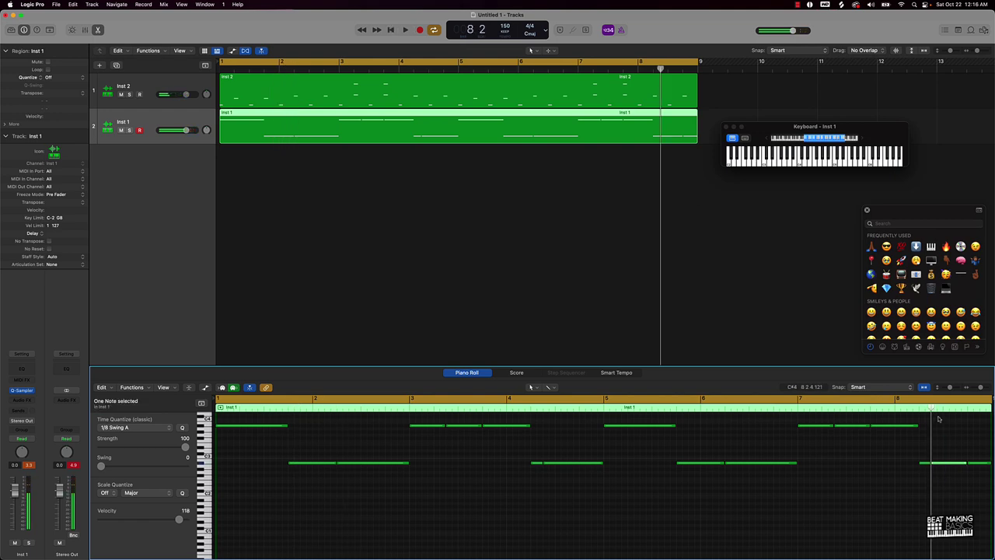
# Split the first lower 808 note, near the end of bar 1, shortly after its start and listen
pyautogui.doubleClick(794, 408)
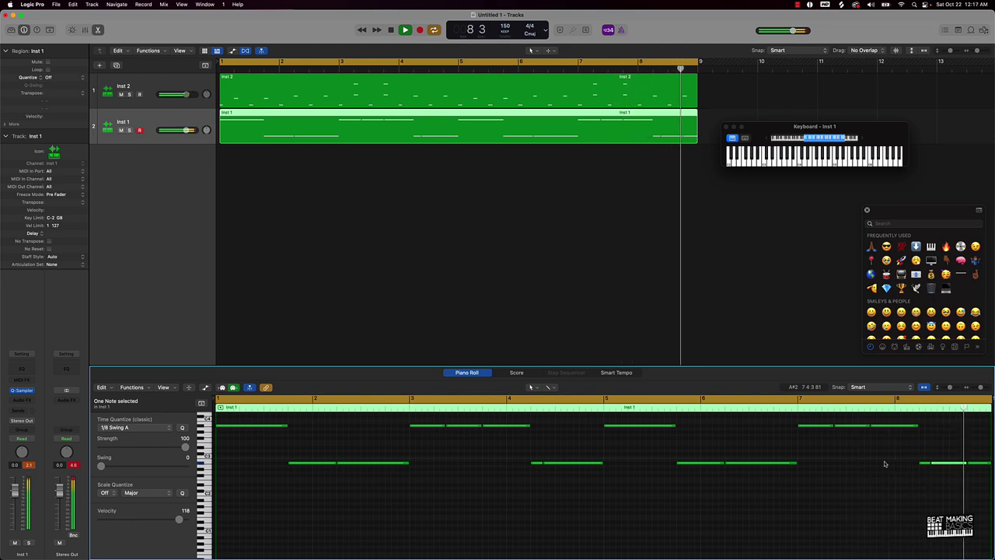
pyautogui.click(855, 462)
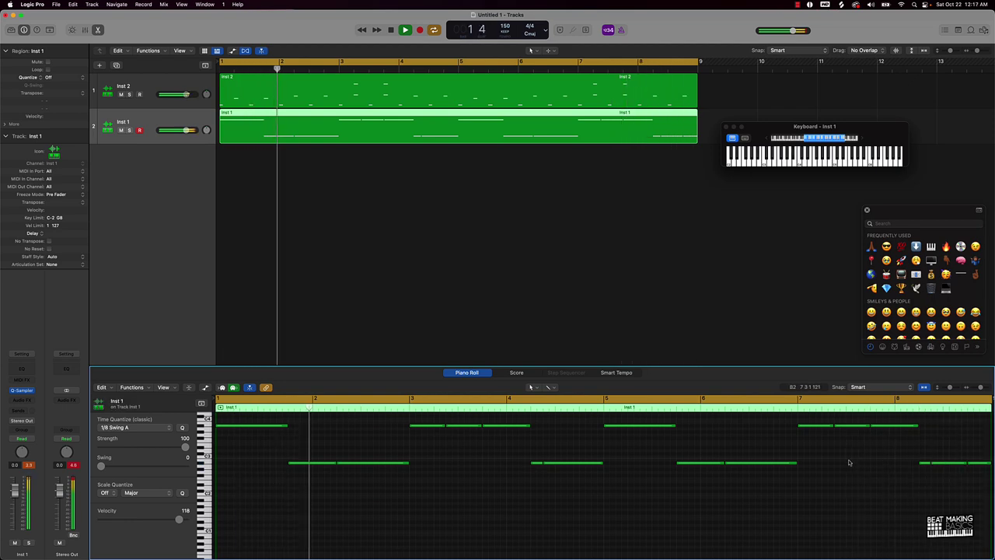
pyautogui.click(300, 407)
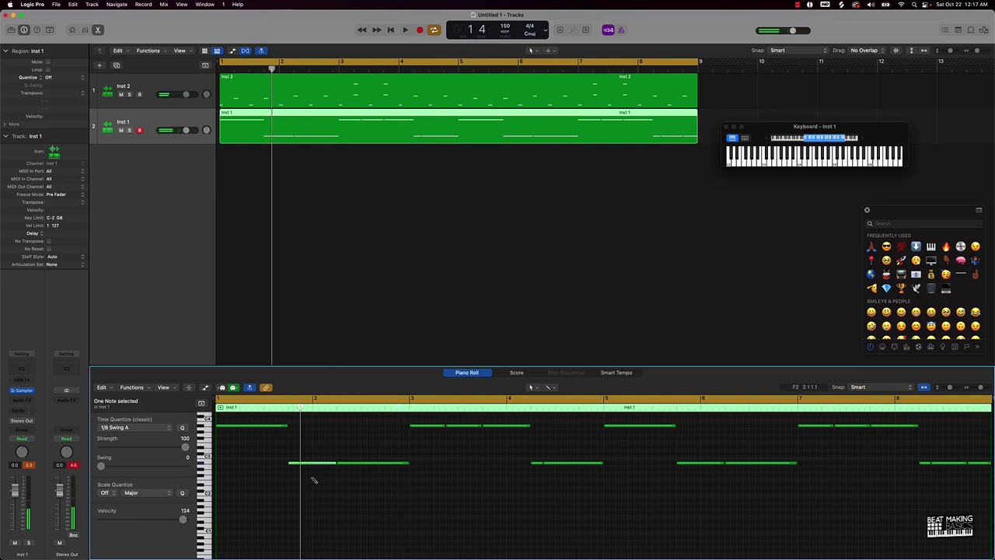
pyautogui.press('space')
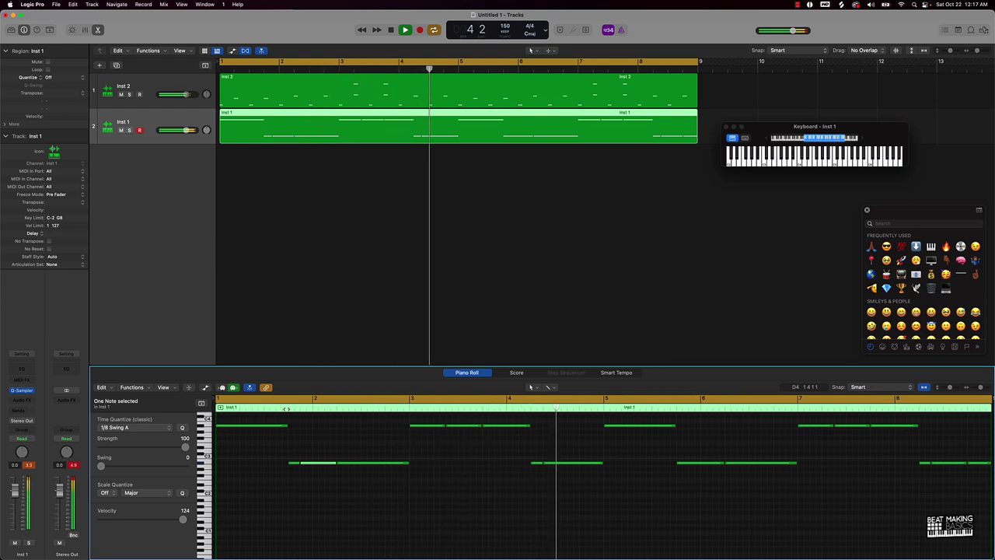
pyautogui.press('space')
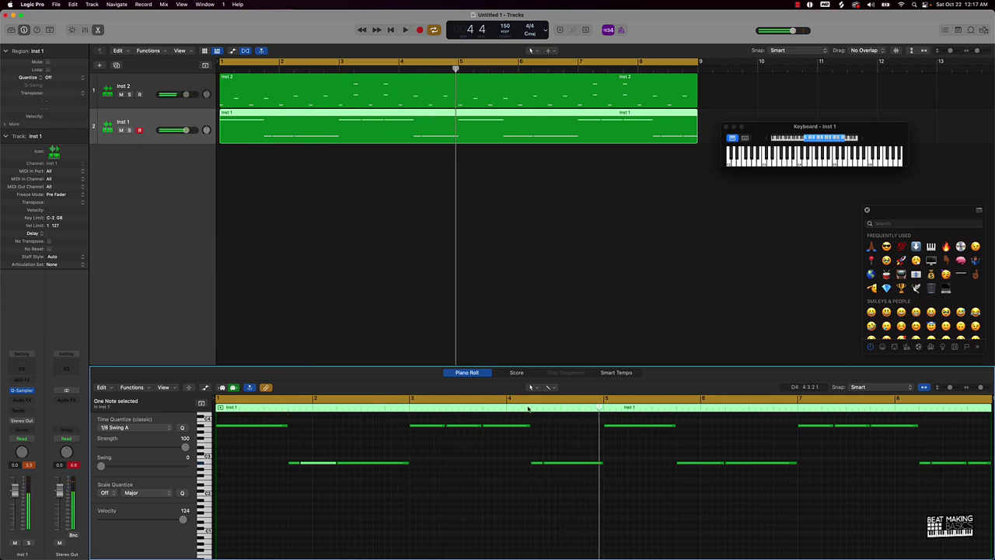
# Split the longer lower 808 note in bar 4 at beat 4 and the lower note ending bar 5 shortly after its start
pyautogui.moveTo(527, 408); pyautogui.dragTo(581, 408)
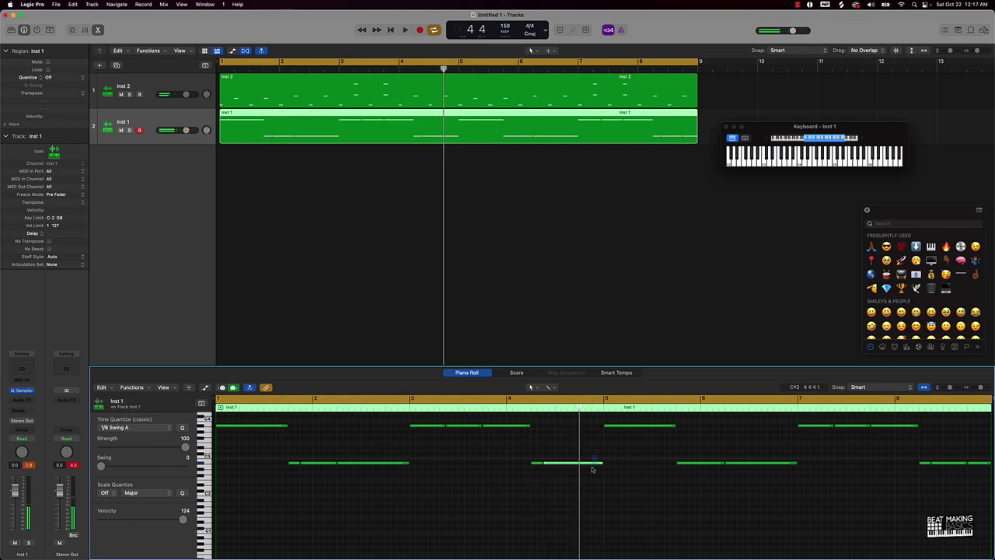
pyautogui.press('space')
pyautogui.click(557, 481)
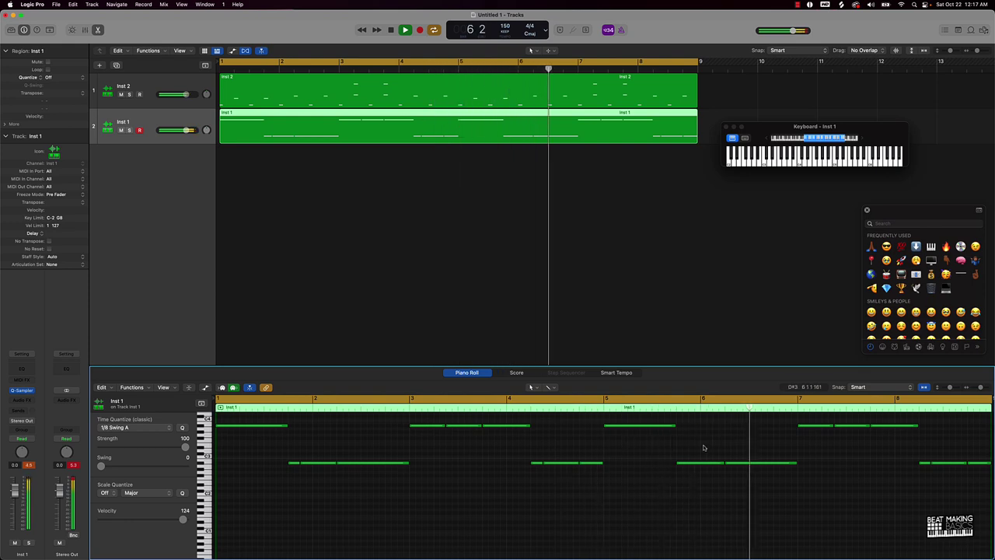
pyautogui.press('space')
pyautogui.click(686, 408)
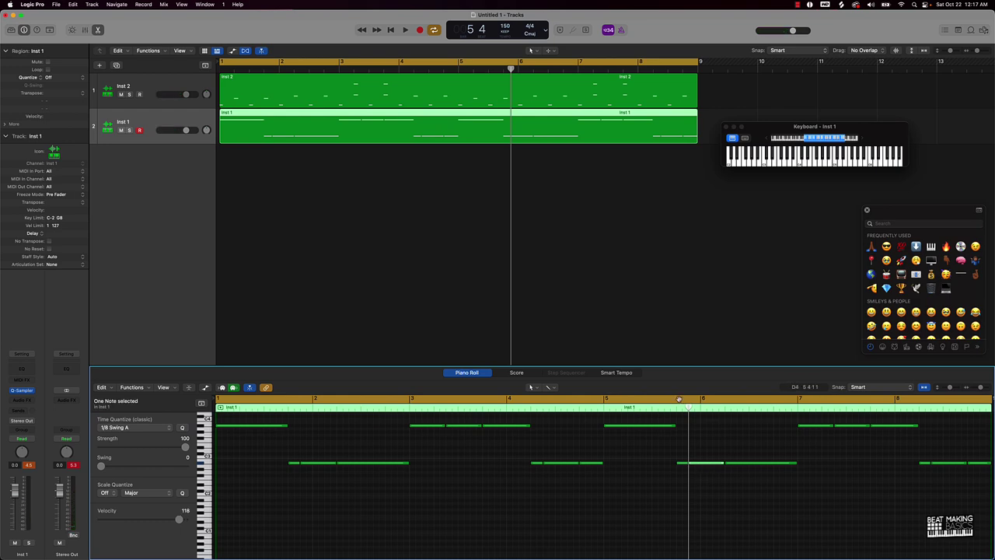
pyautogui.press('space')
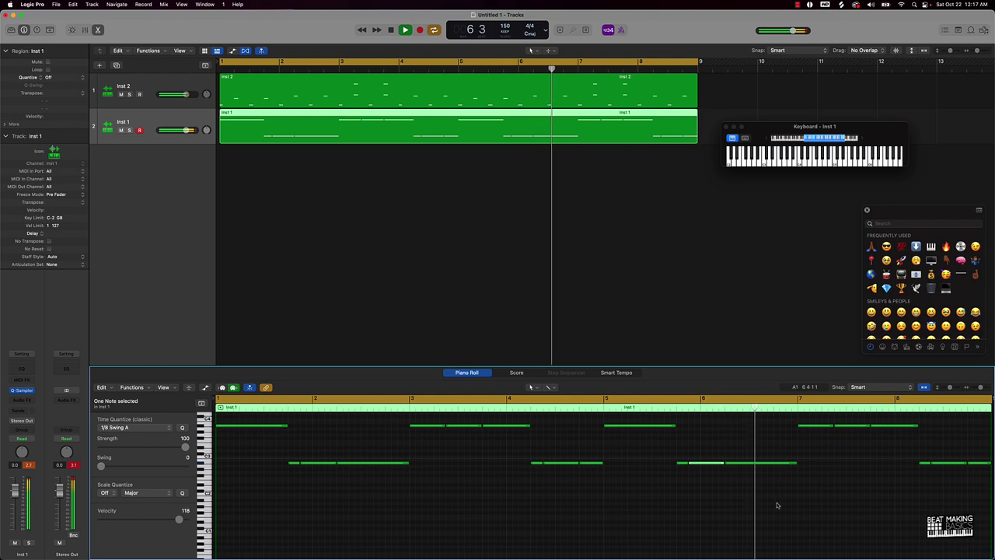
# Transpose the three upper notes from bar 7 down about four semitones and the last three notes in bar 8 up about seven
pyautogui.press('space')
pyautogui.moveTo(790, 420); pyautogui.dragTo(957, 440)
pyautogui.scroll(2, 858, 434)
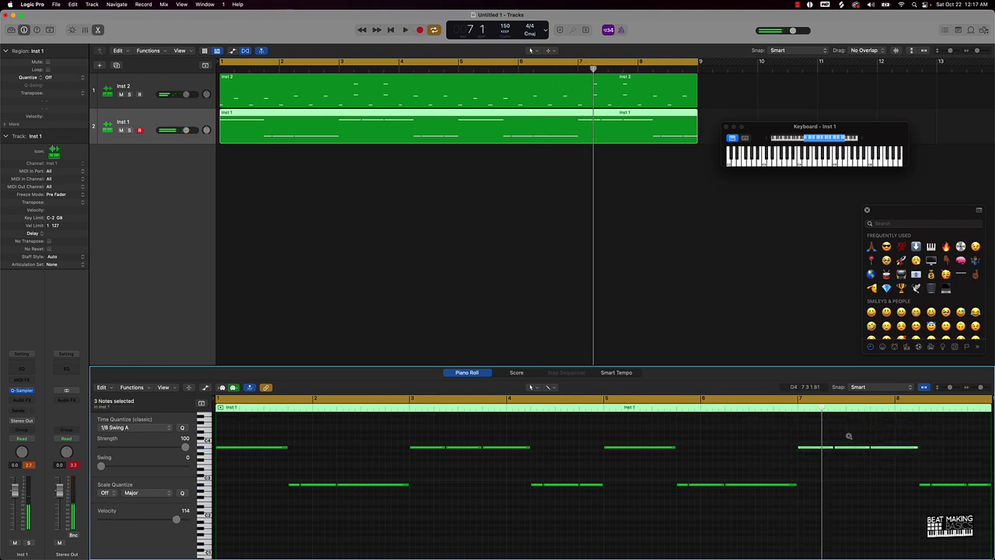
pyautogui.hotkey('alt', 'Down')
pyautogui.hotkey('alt', 'Down')
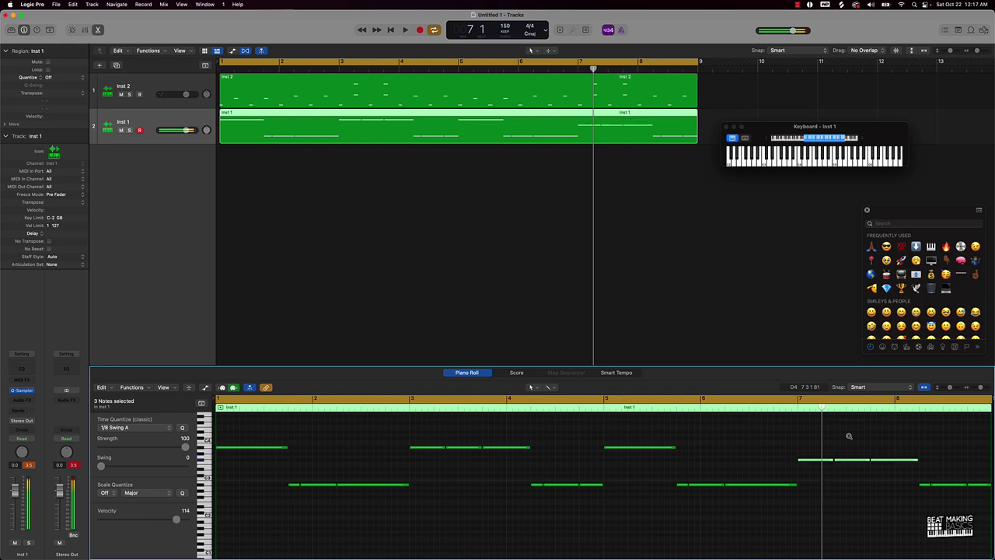
pyautogui.moveTo(900, 469); pyautogui.dragTo(985, 491)
pyautogui.hotkey('alt', 'Up')
pyautogui.hscroll(-3, 909, 485)
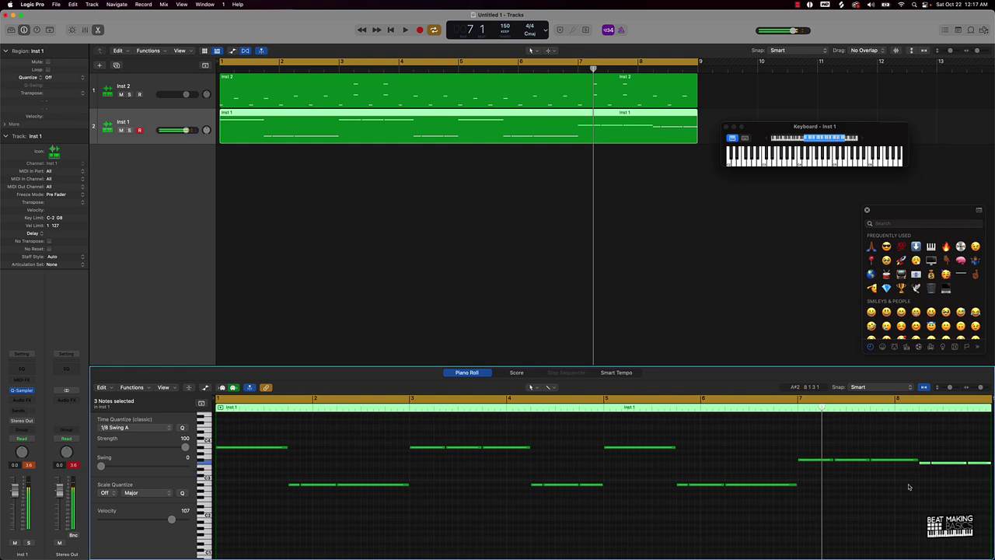
# Play the edited 808 pattern and lower the Inst 1 track volume to -1.5 dB
pyautogui.press('space')
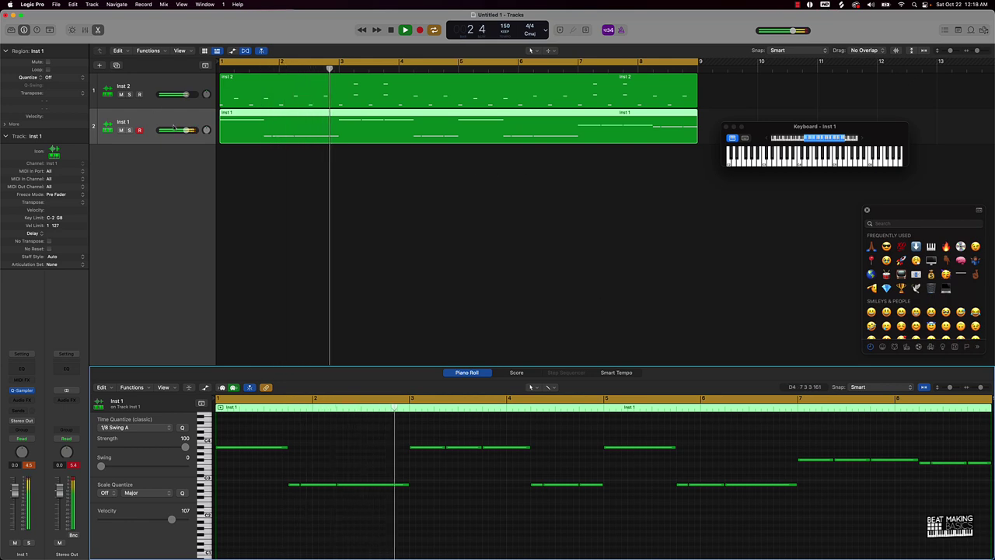
pyautogui.moveTo(175, 128); pyautogui.dragTo(184, 130)
pyautogui.click(277, 161)
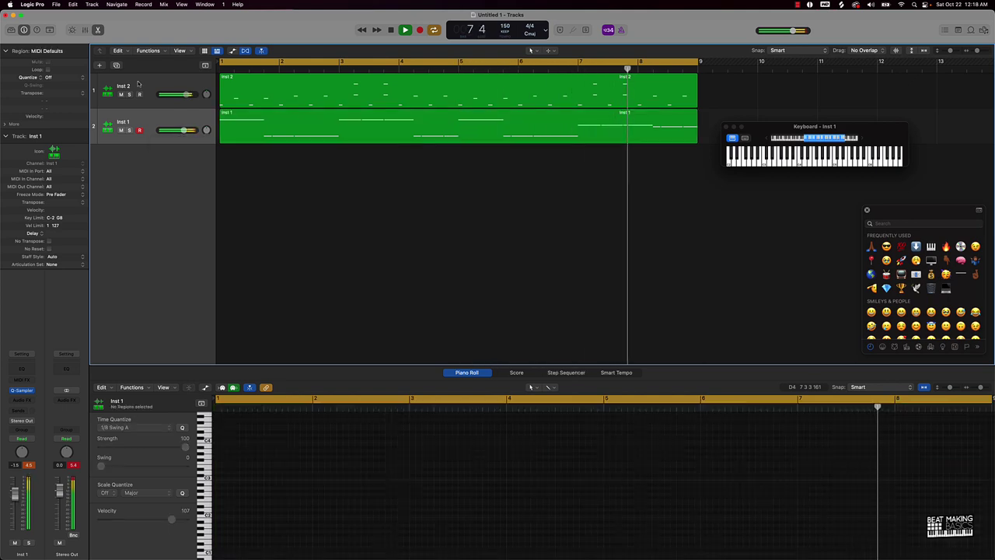
# Create a new software instrument track with Quick Sampler (Single Sample) as its instrument
pyautogui.press('alt+super+n')
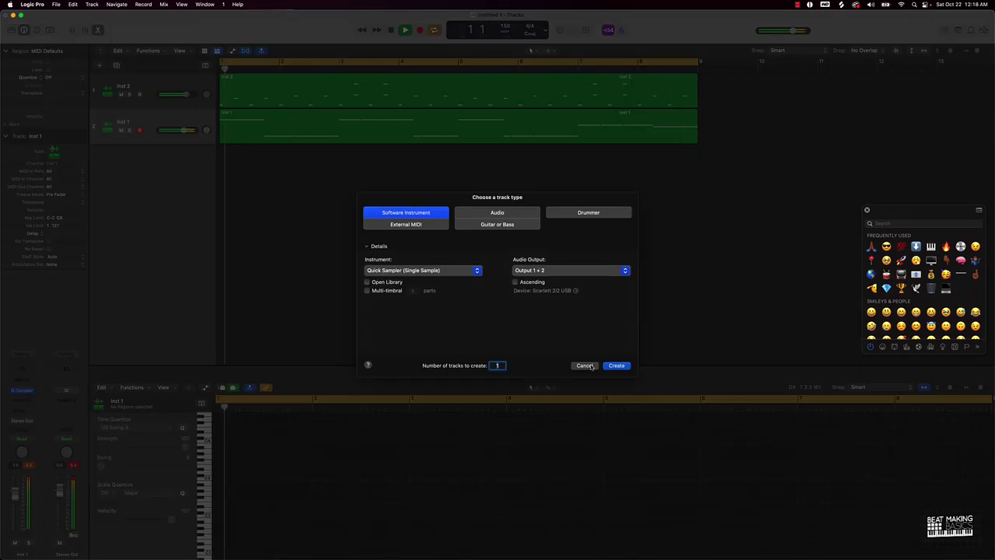
pyautogui.click(624, 369)
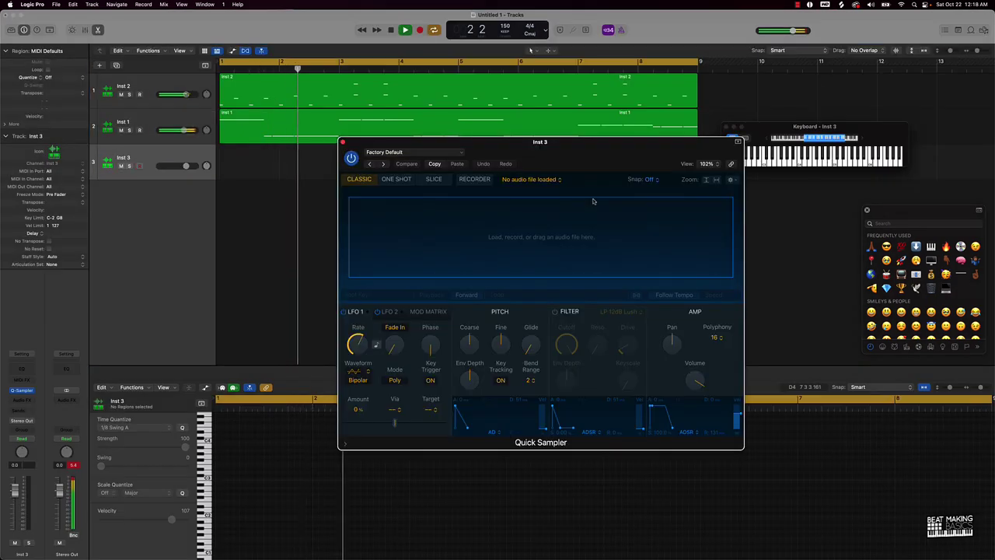
pyautogui.moveTo(588, 160); pyautogui.dragTo(542, 177)
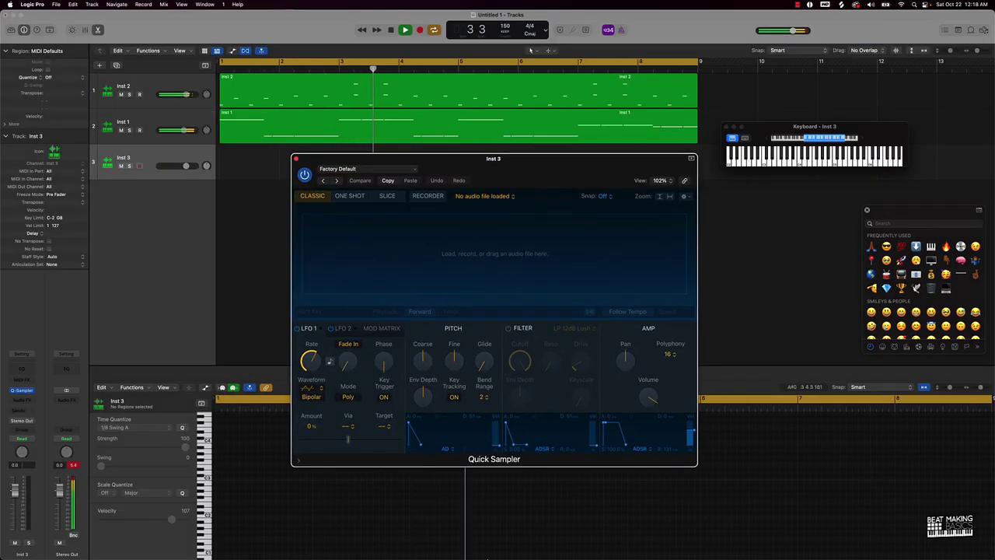
# Switch to Splice, search the library one-shots for "hat" and filter the results to closed hats
pyautogui.moveTo(484, 556)
pyautogui.click(588, 536)
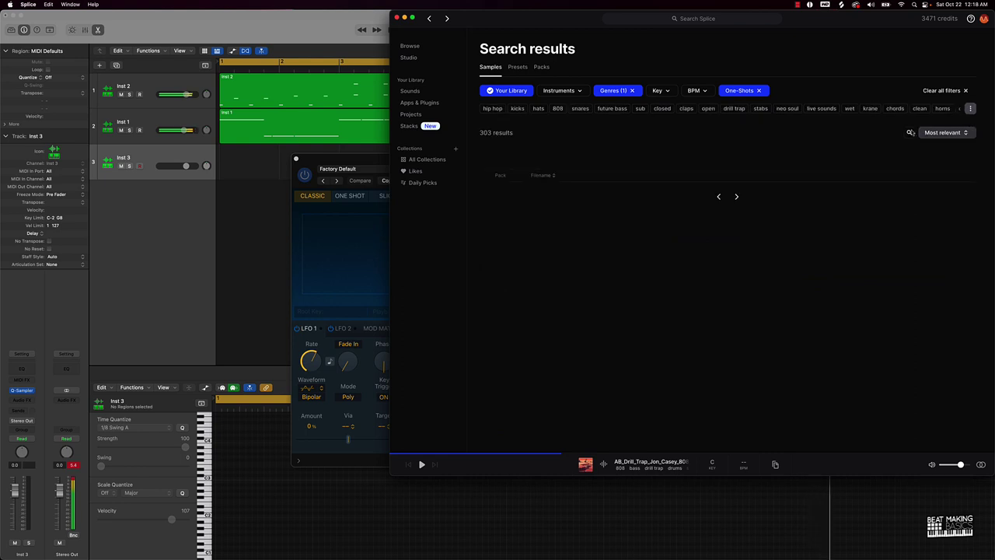
pyautogui.click(909, 134)
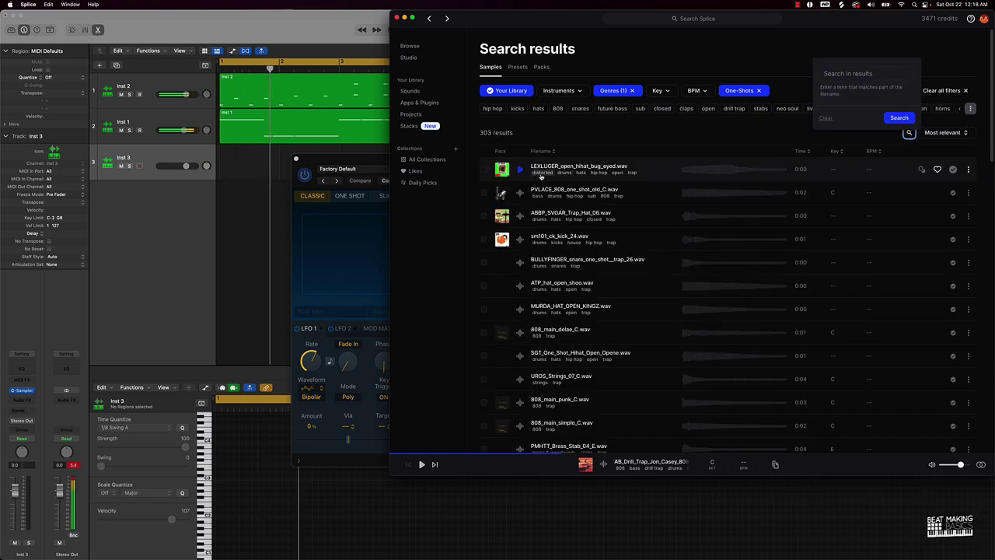
pyautogui.click(840, 74)
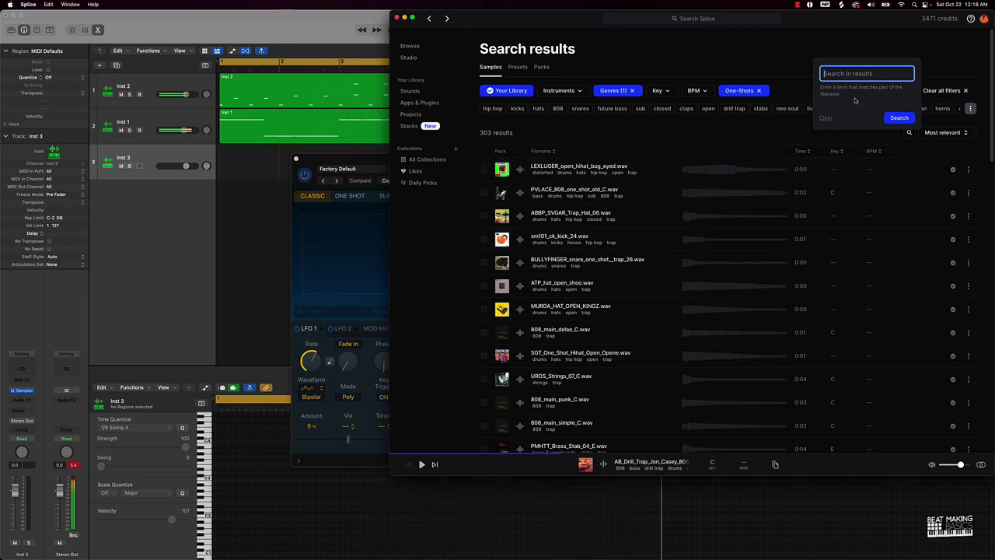
pyautogui.press('Return')
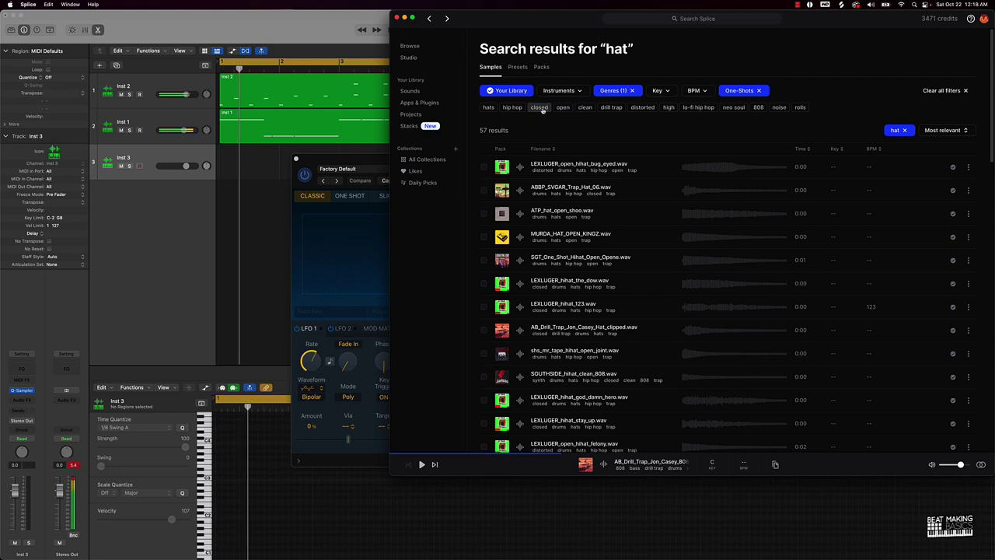
pyautogui.click(539, 108)
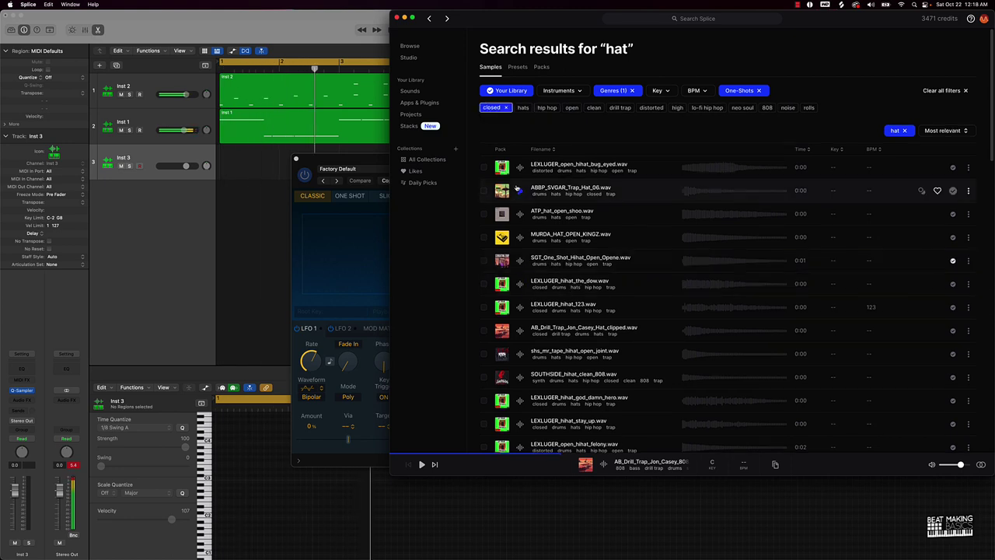
# Audition ABBP_SVGAR_Trap_Hat_06.wav, load it into Quick Sampler, close the plug-in and return the stopped playhead to bar 1
pyautogui.click(518, 167)
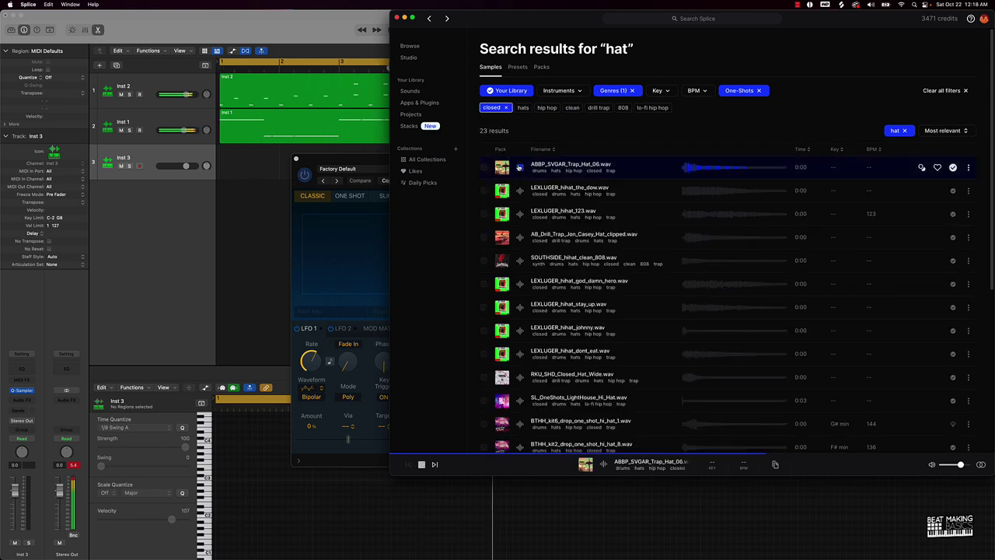
pyautogui.moveTo(655, 170); pyautogui.dragTo(334, 226)
pyautogui.click(293, 224)
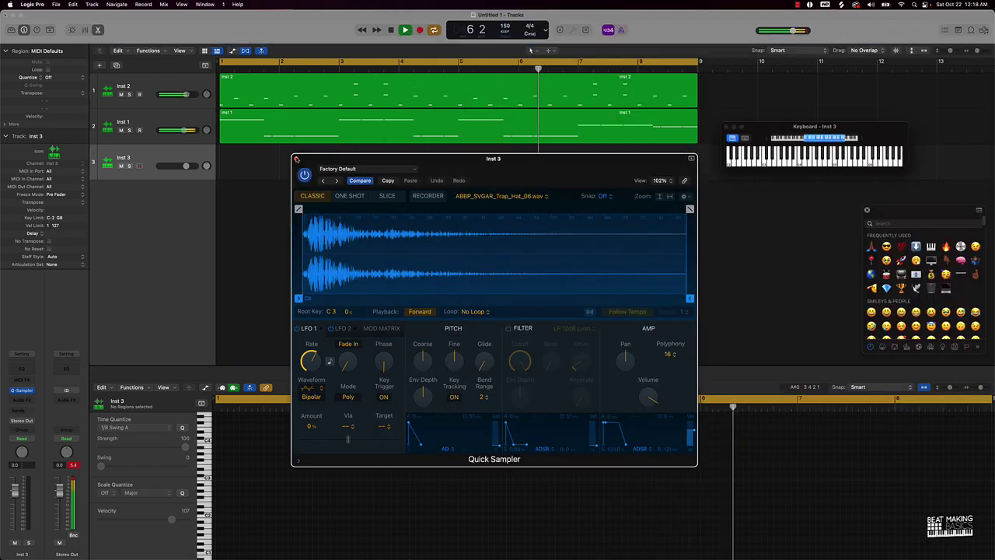
pyautogui.click(295, 159)
pyautogui.press('space')
pyautogui.press('Return')
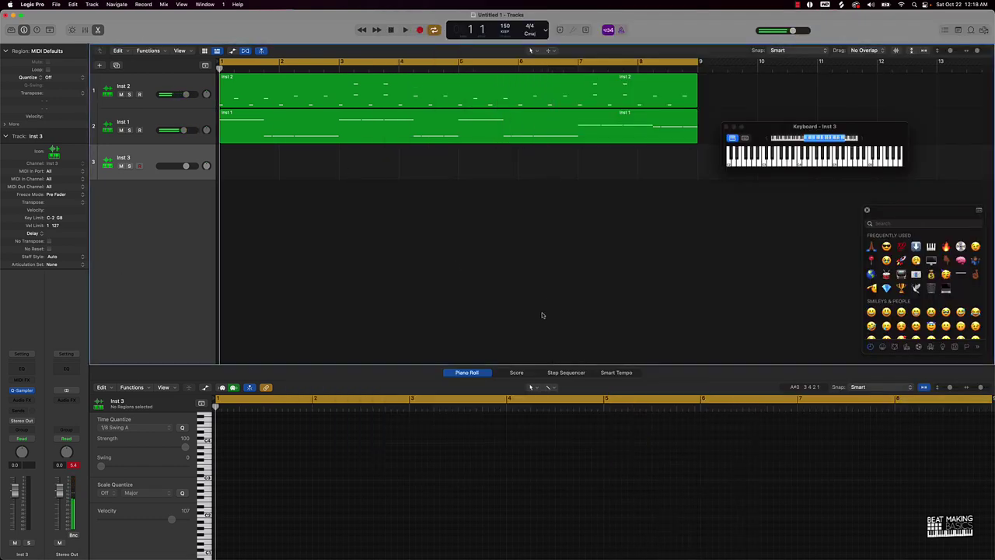
# Create a hi-hat pattern on Inst 3 in the Step Sequencer with every other step on and a length of 64 steps
pyautogui.click(555, 373)
pyautogui.click(267, 418)
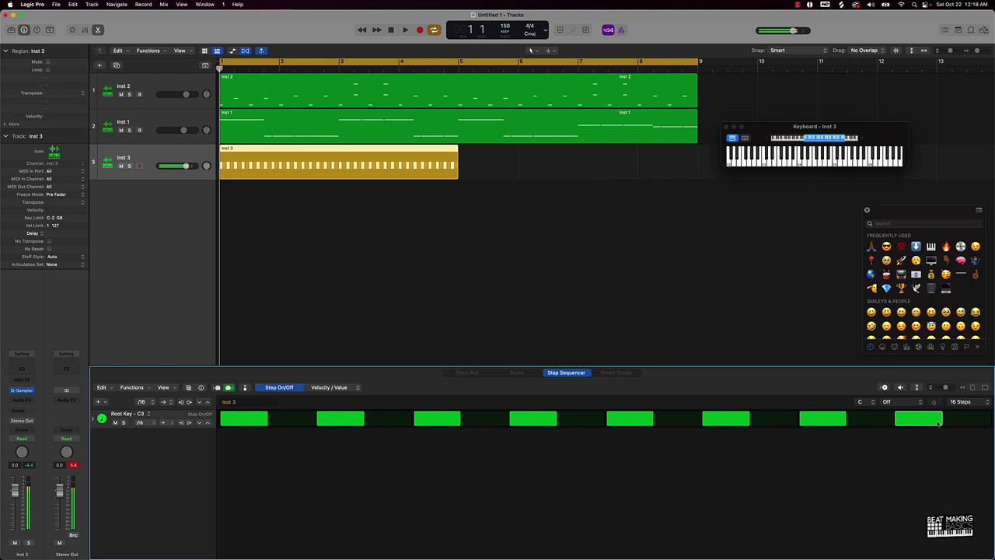
pyautogui.click(959, 401)
pyautogui.click(962, 445)
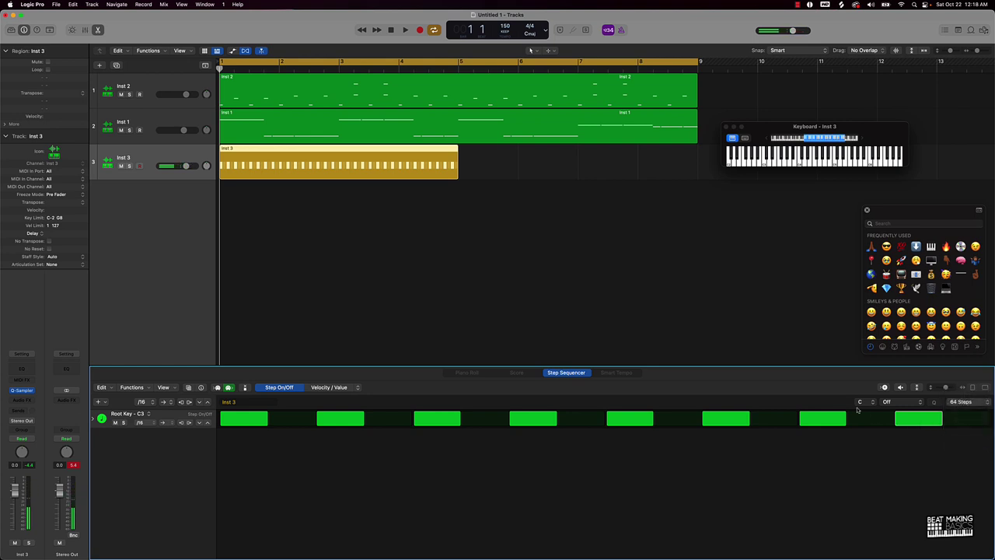
# Add extra hi-hat hits on steps 6, 22, 34 and 52 of the Inst 3 pattern while listening, and replay from the start
pyautogui.press('space')
pyautogui.press('space')
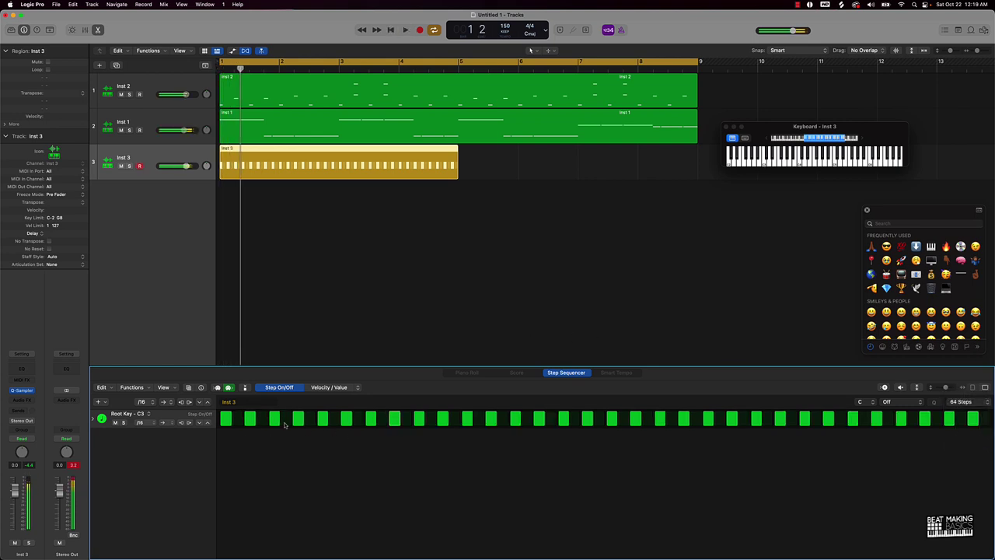
pyautogui.click(287, 420)
pyautogui.press('space')
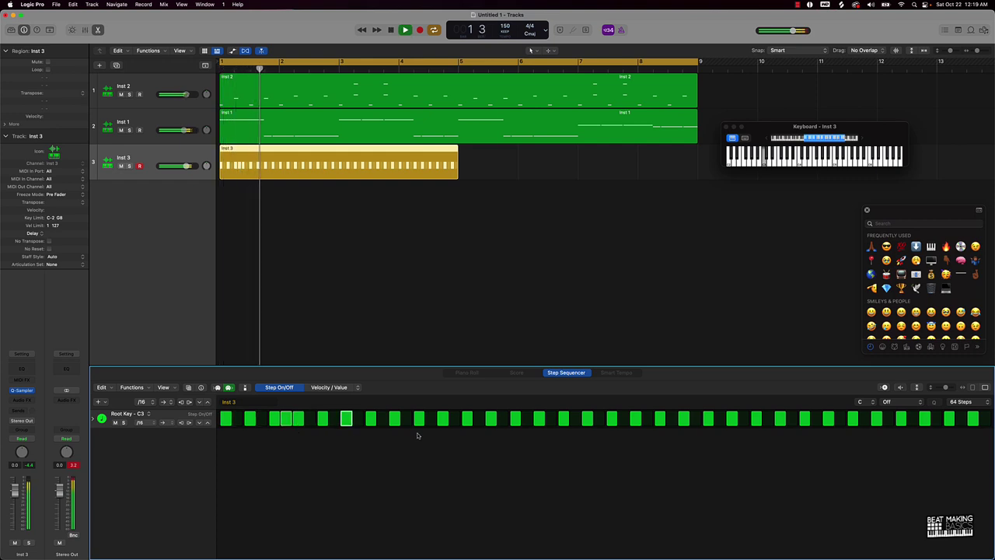
pyautogui.click(478, 421)
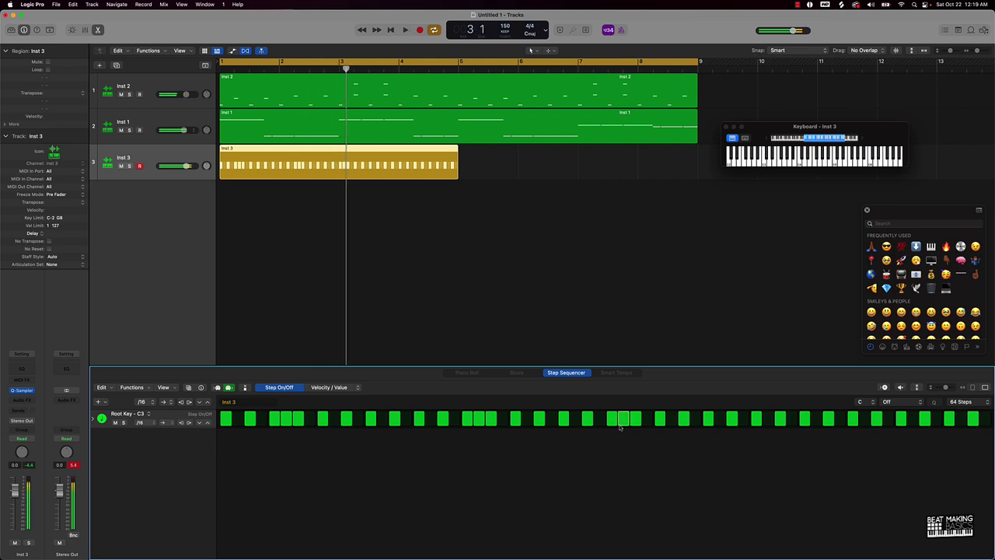
pyautogui.press('space')
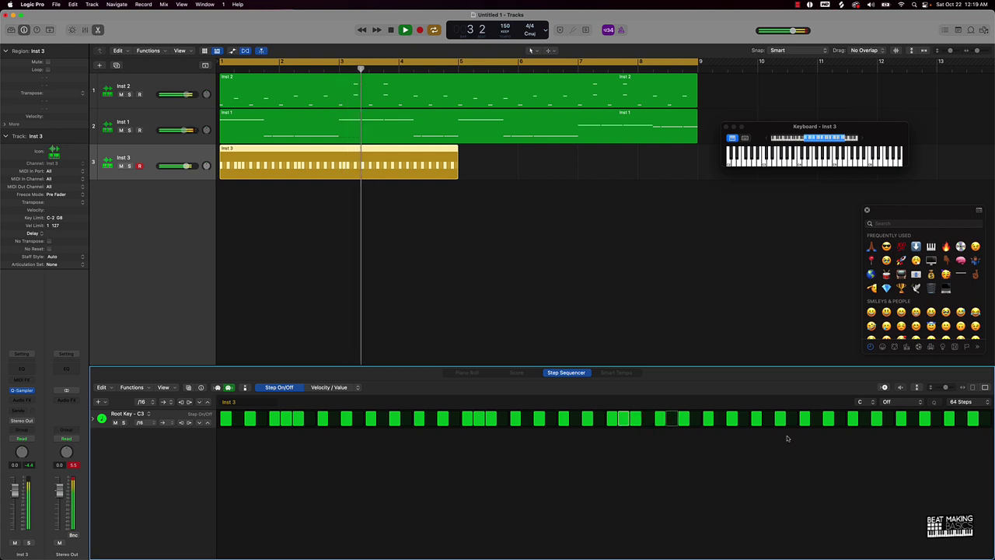
pyautogui.press('Return')
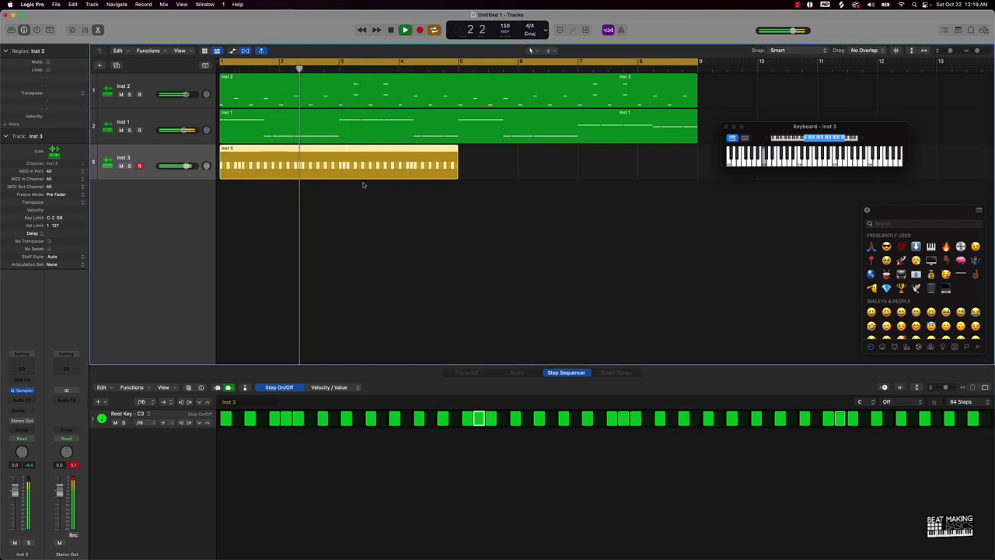
# Repeat the Inst 3 hi-hat pattern region once to fill bars 5 to 8, then stop playback
pyautogui.press('super+r')
pyautogui.click(452, 195)
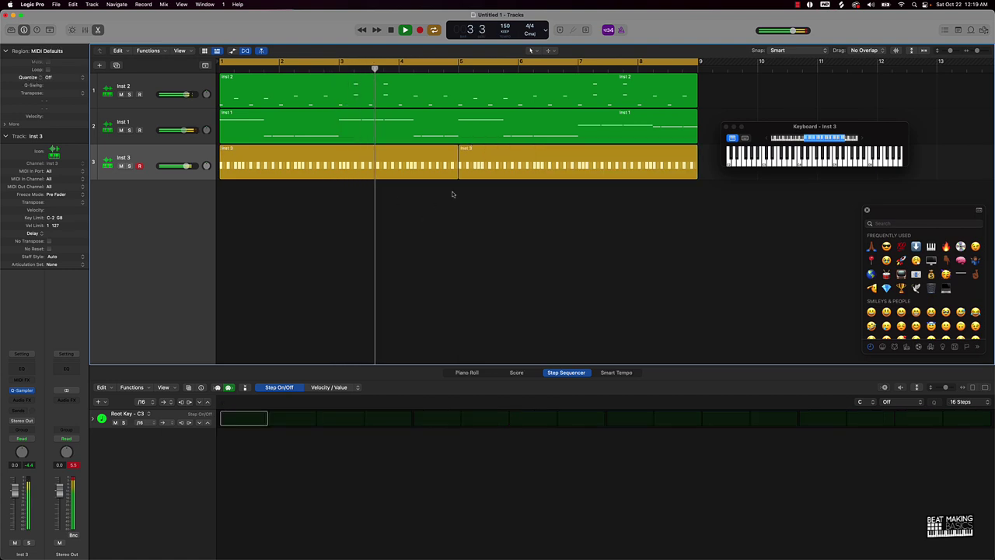
pyautogui.press('space')
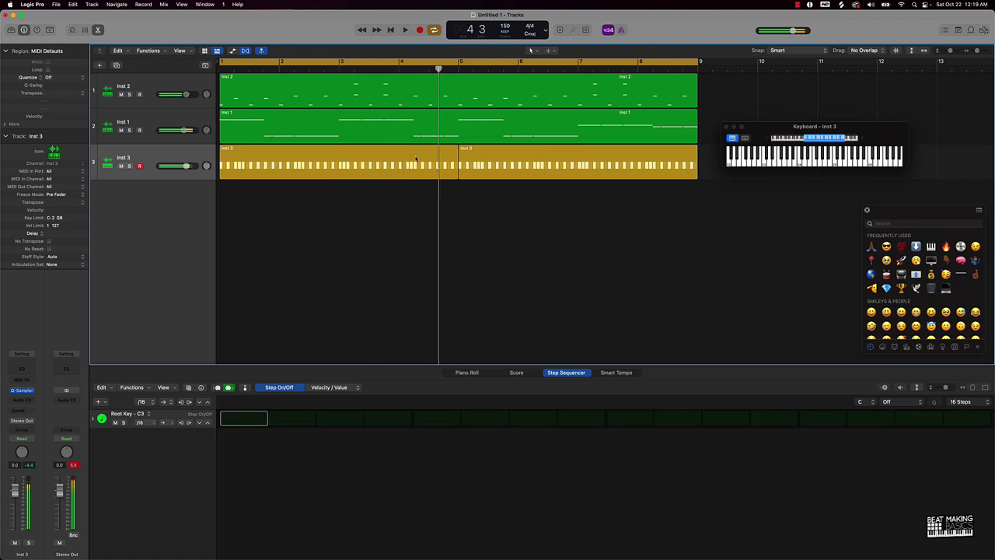
# Move the last extra hi-hat hit in the first Inst 3 region from step 52 to step 54
pyautogui.click(444, 167)
pyautogui.click(839, 419)
pyautogui.click(876, 419)
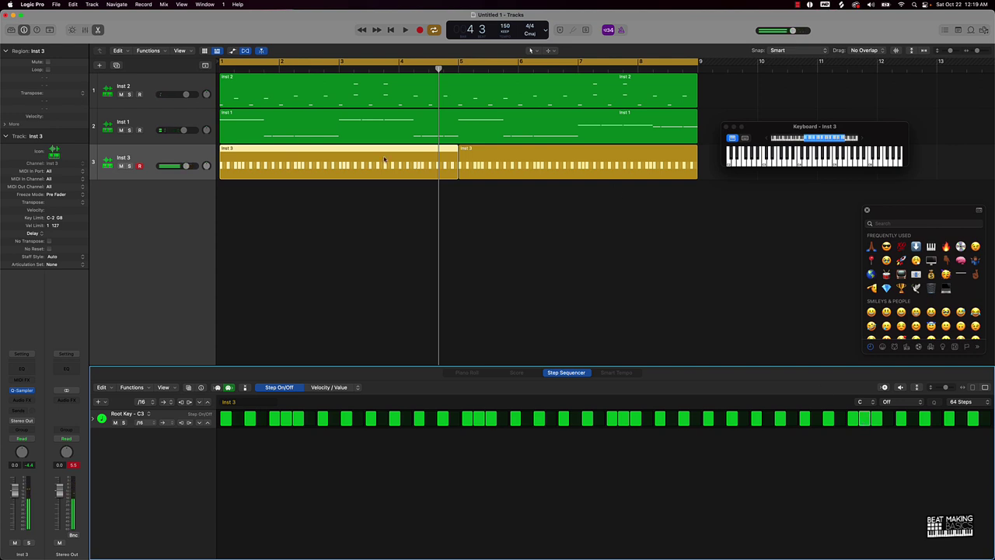
# Repeat the edited first Inst 3 hi-hat region over bars 5 to 8 and play the beat back
pyautogui.click(393, 180)
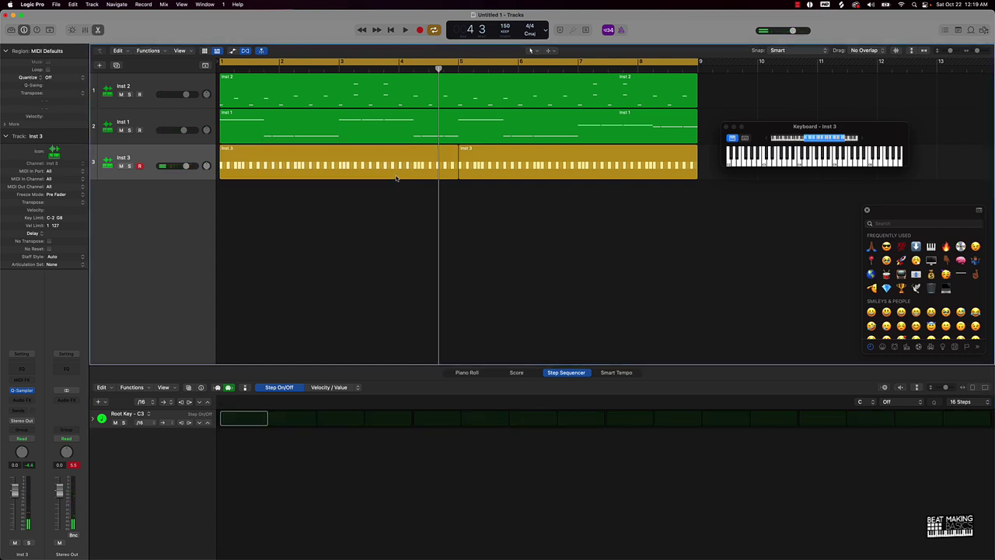
pyautogui.click(398, 165)
pyautogui.click(394, 188)
pyautogui.click(394, 166)
pyautogui.press('space')
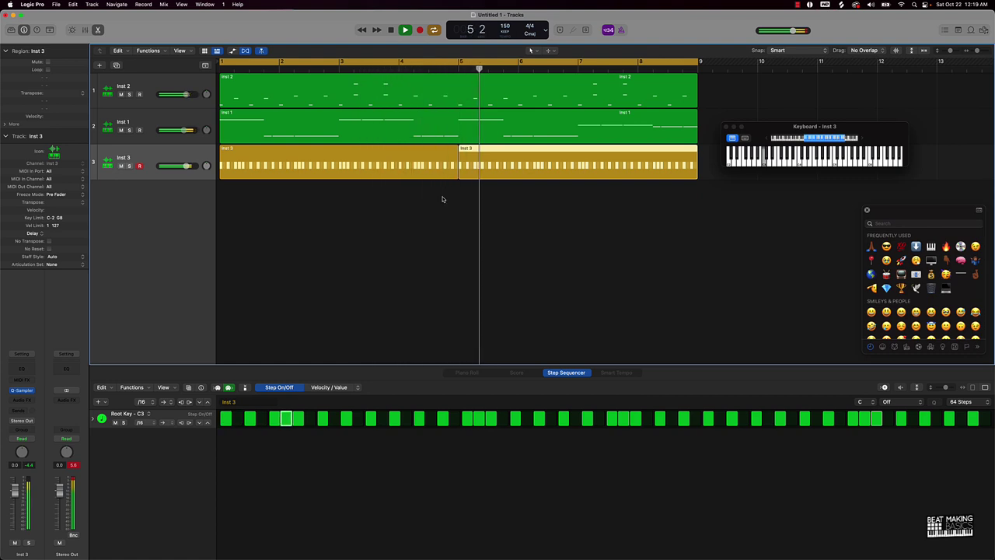
pyautogui.click(446, 198)
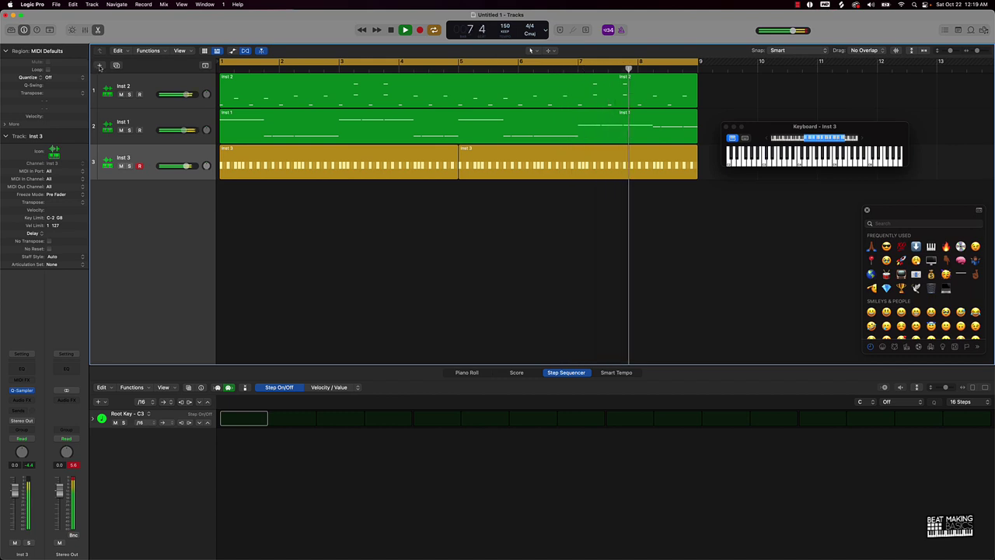
# Create a fourth software instrument track with Quick Sampler (Single Sample), and move its sampler window to the middle of the workspace
pyautogui.click(99, 67)
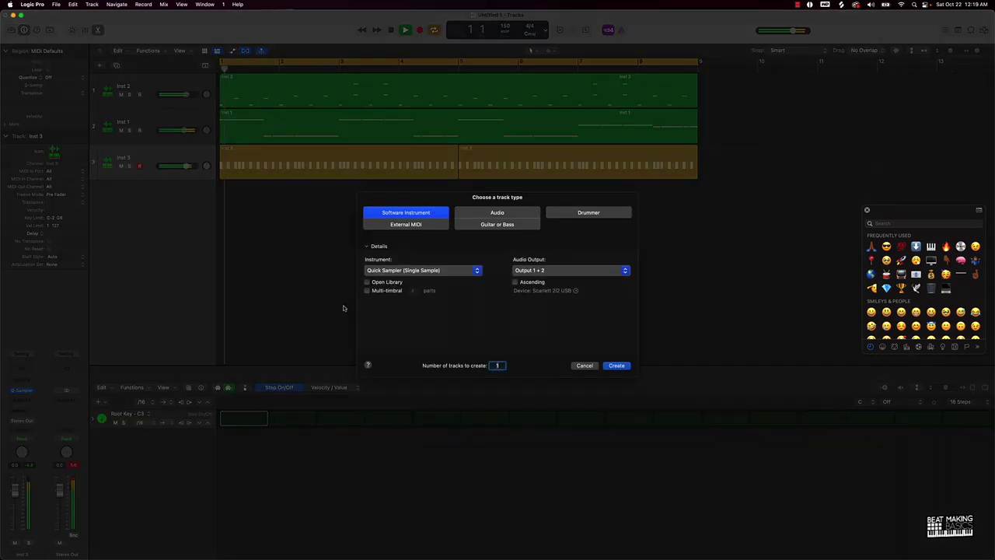
pyautogui.click(617, 365)
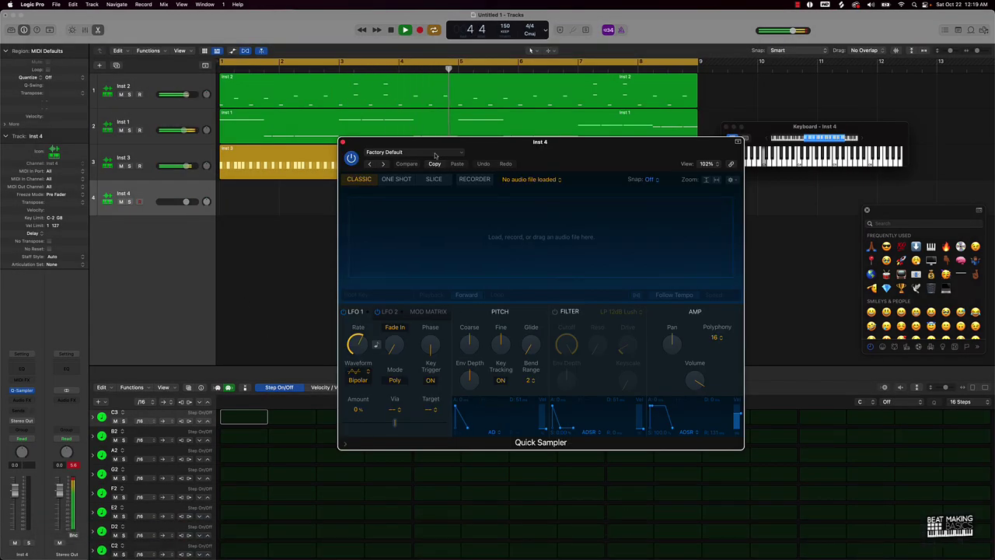
pyautogui.moveTo(466, 143); pyautogui.dragTo(113, 43)
pyautogui.click(467, 372)
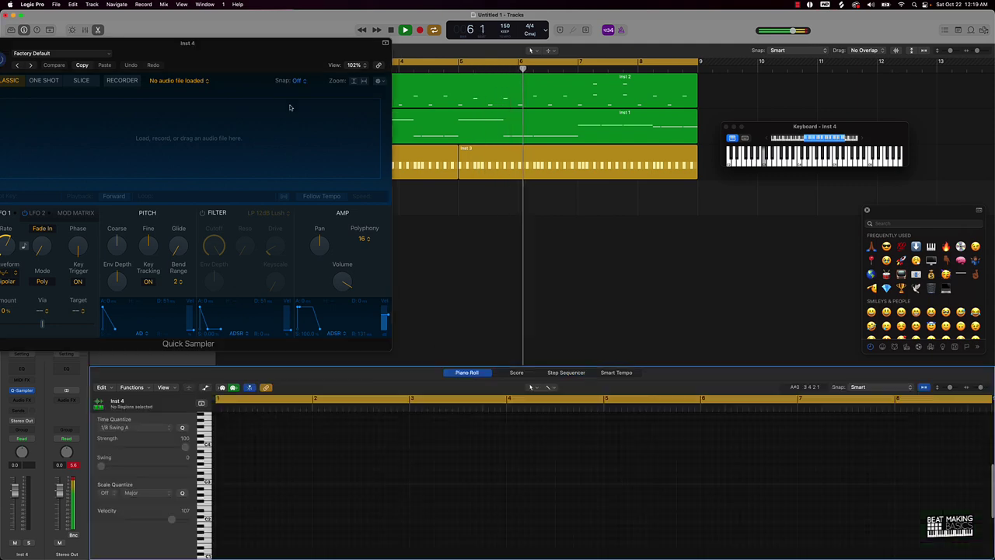
pyautogui.moveTo(245, 53); pyautogui.dragTo(514, 202)
# Switch to Splice, replace the "hat" search in the library with "clap", and remove the "closed" filter
pyautogui.moveTo(611, 536)
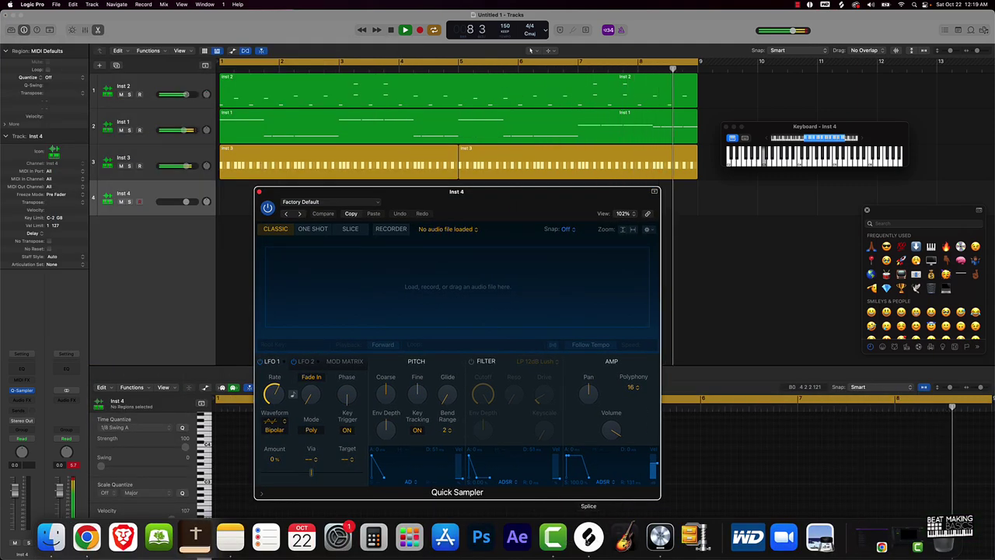
pyautogui.click(589, 536)
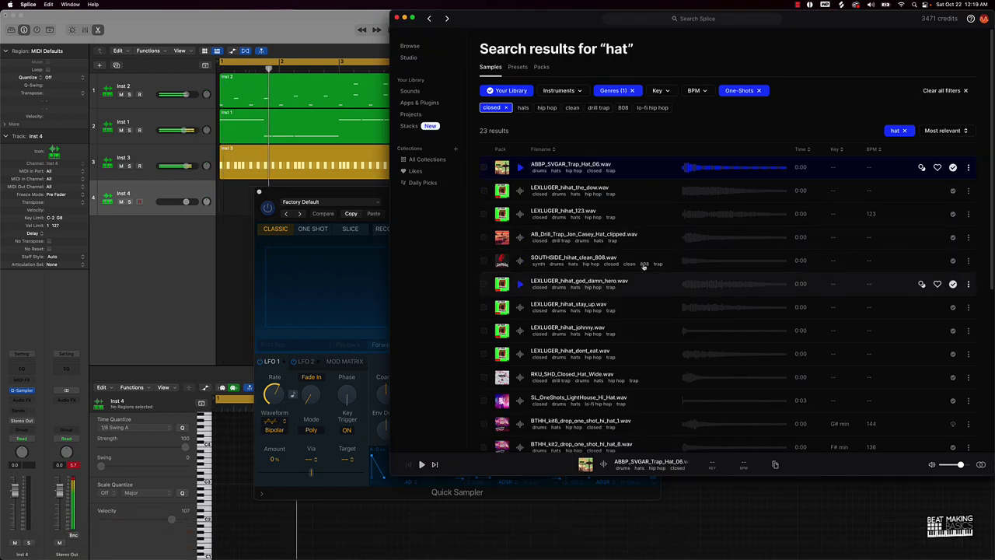
pyautogui.click(905, 132)
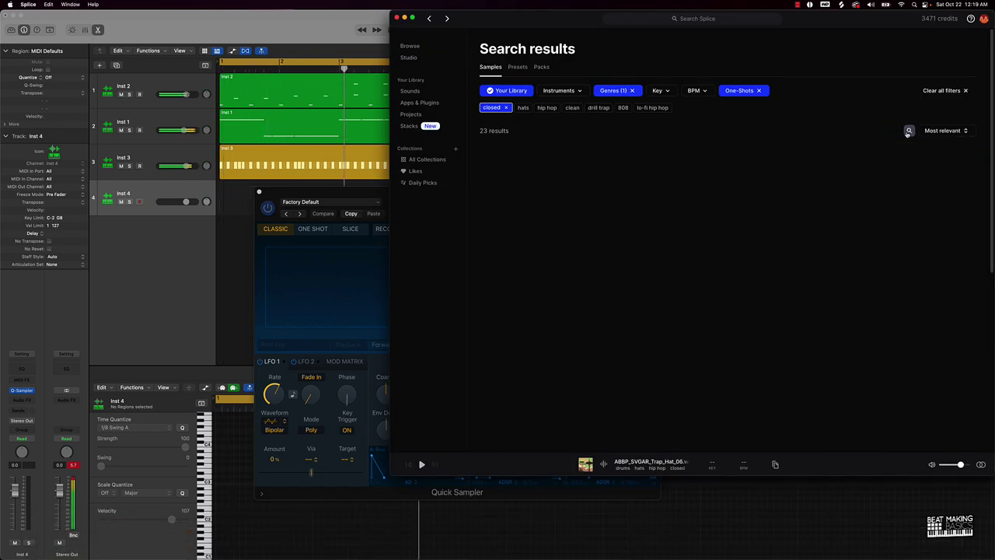
pyautogui.click(908, 132)
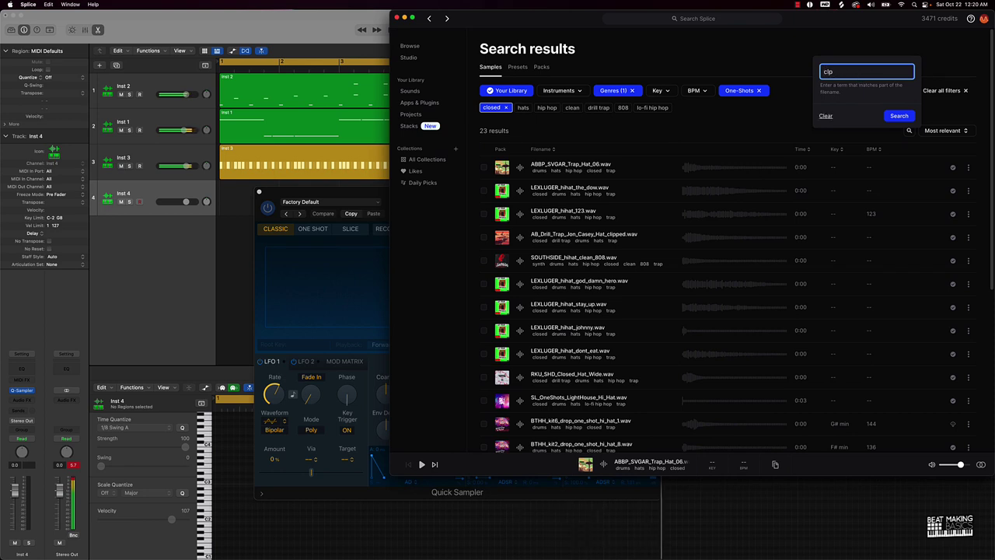
pyautogui.press('Return')
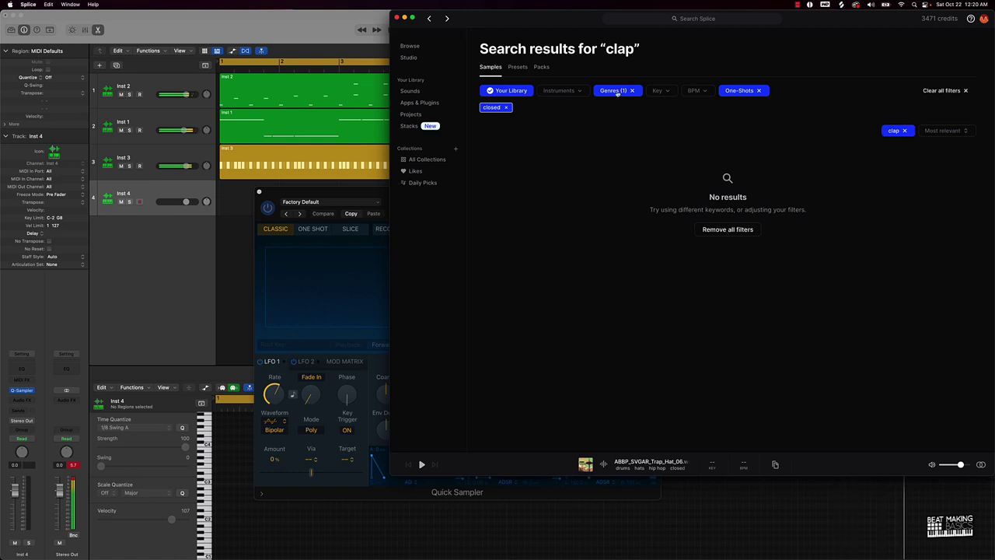
pyautogui.click(506, 108)
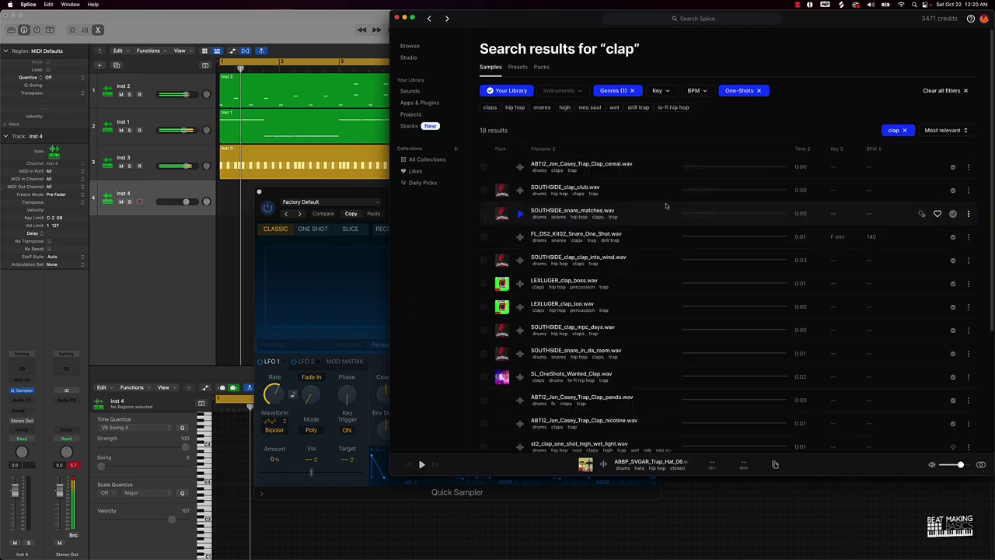
# Audition SOUTHSIDE_clap_club.wav, load it into the Inst 4 Quick Sampler, and close the sampler window in Logic Pro
pyautogui.click(519, 190)
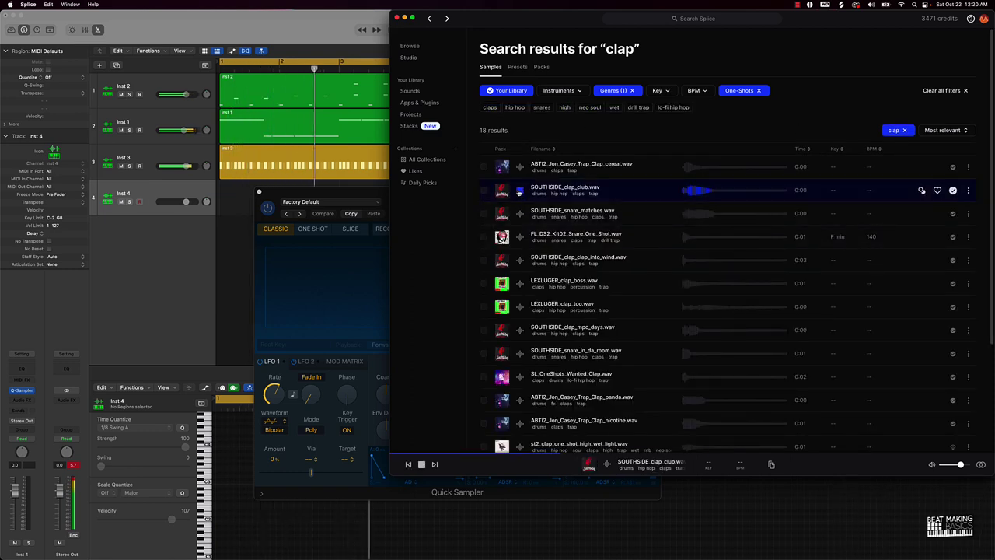
pyautogui.moveTo(577, 196); pyautogui.dragTo(306, 287)
pyautogui.click(231, 269)
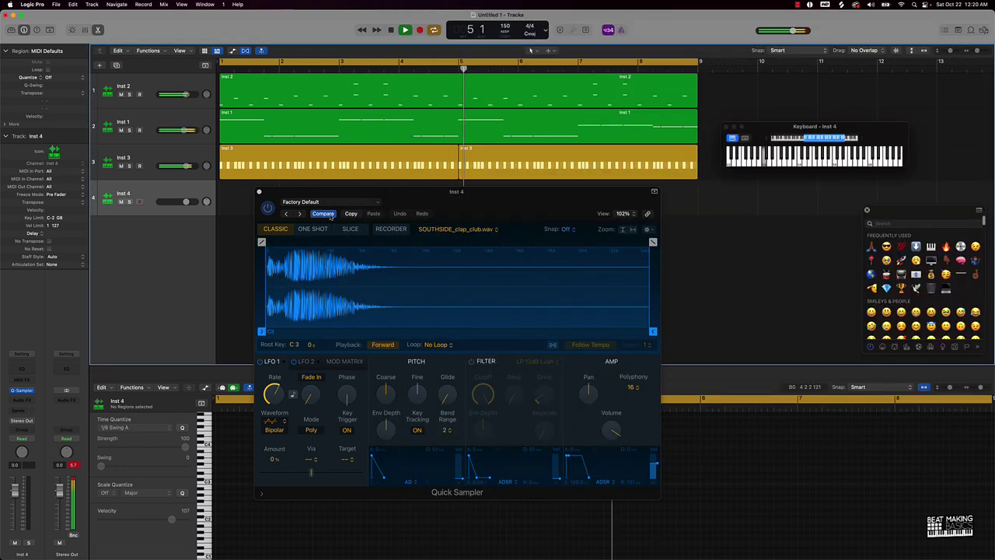
pyautogui.click(259, 192)
# Create a 16-step clap pattern on Inst 4 with only step 9 on, and repeat the region once over bars 5 to 8
pyautogui.press('space')
pyautogui.click(557, 373)
pyautogui.press('space')
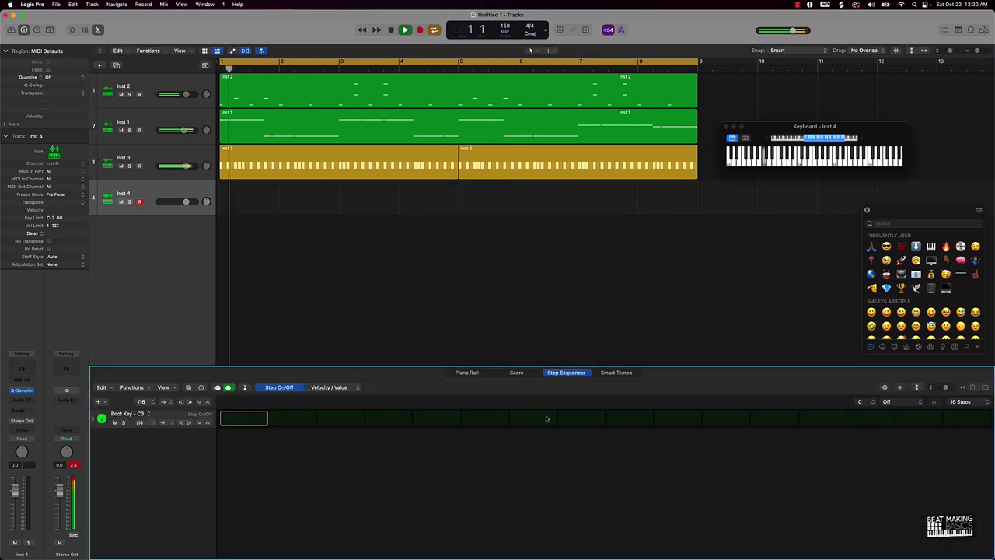
pyautogui.click(621, 420)
pyautogui.press('space')
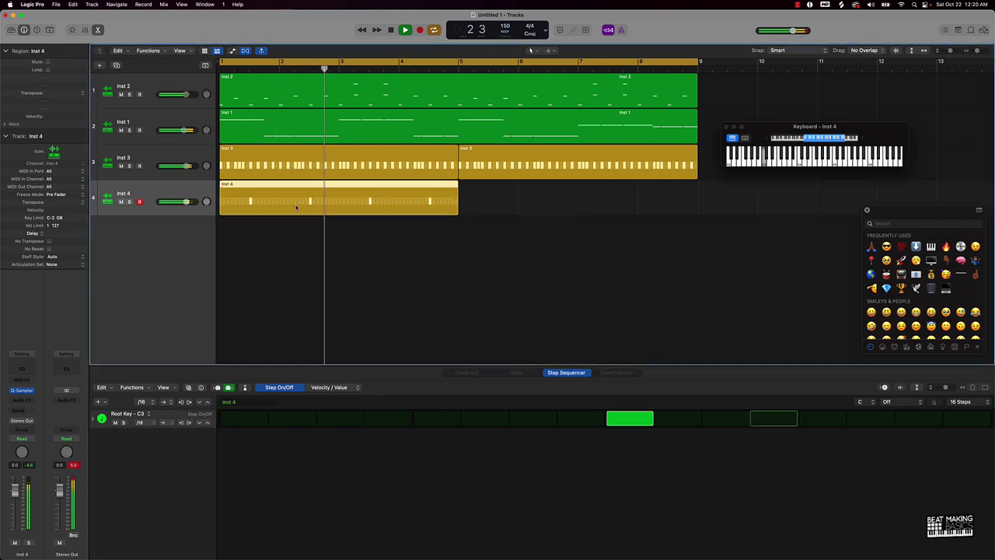
pyautogui.press('super+r')
pyautogui.click(429, 282)
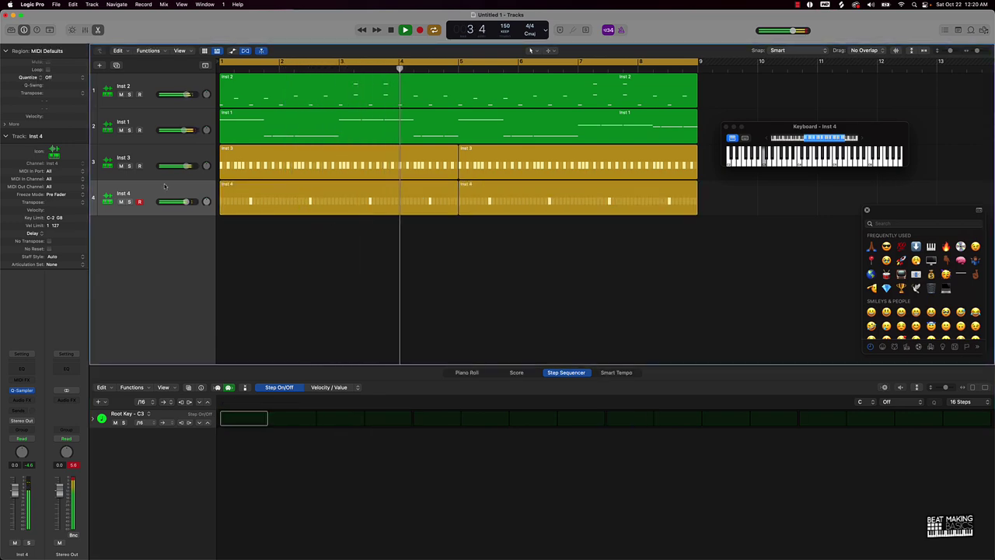
# Create a fifth Quick Sampler track and load SOUTHSIDE_clap_clap_into_wind.wav from Splice into it
pyautogui.press('alt+super+n')
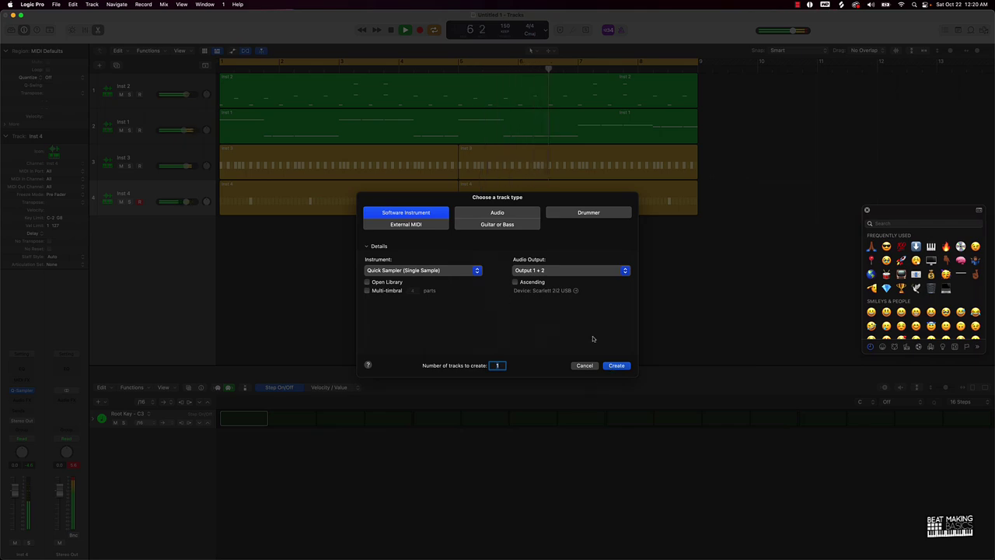
pyautogui.click(615, 366)
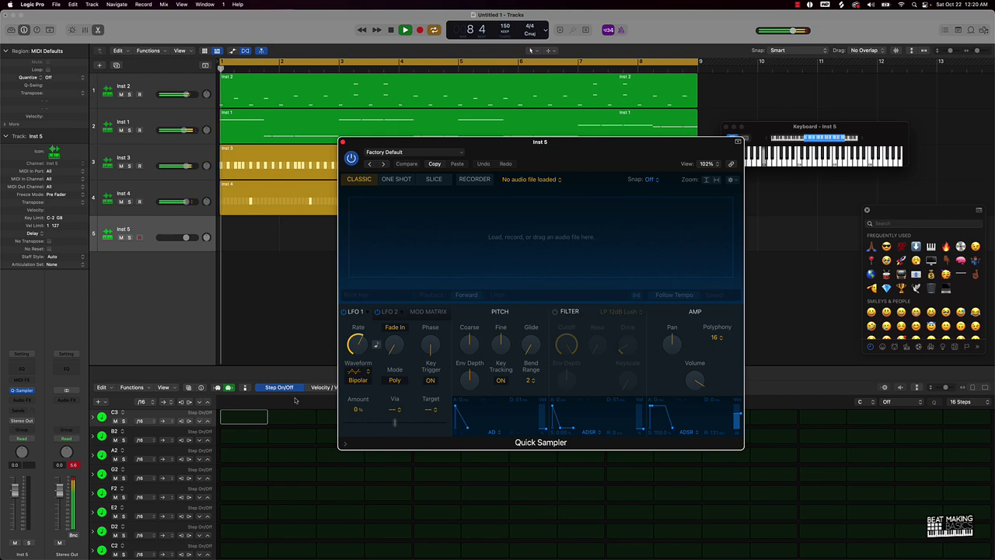
pyautogui.moveTo(516, 556)
pyautogui.click(590, 544)
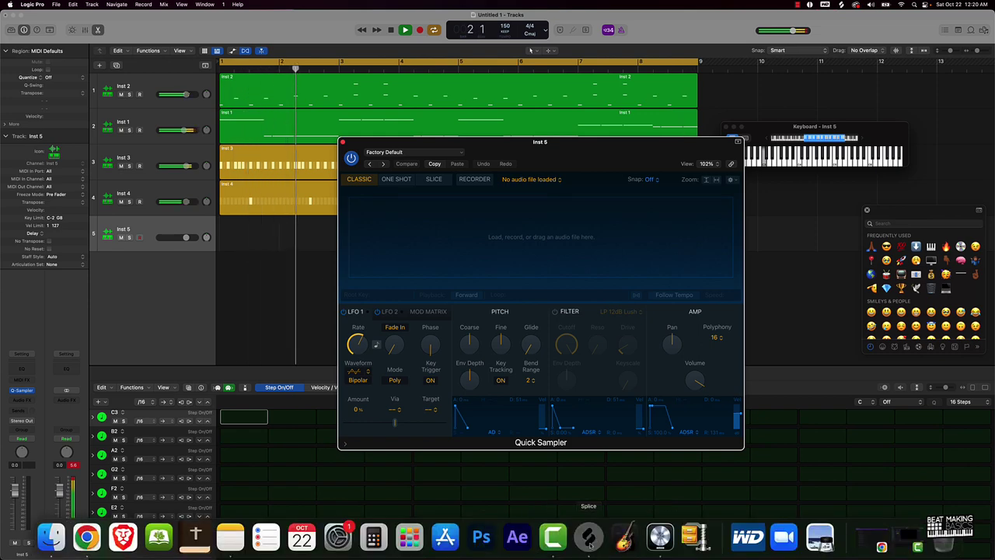
pyautogui.moveTo(520, 261); pyautogui.dragTo(376, 239)
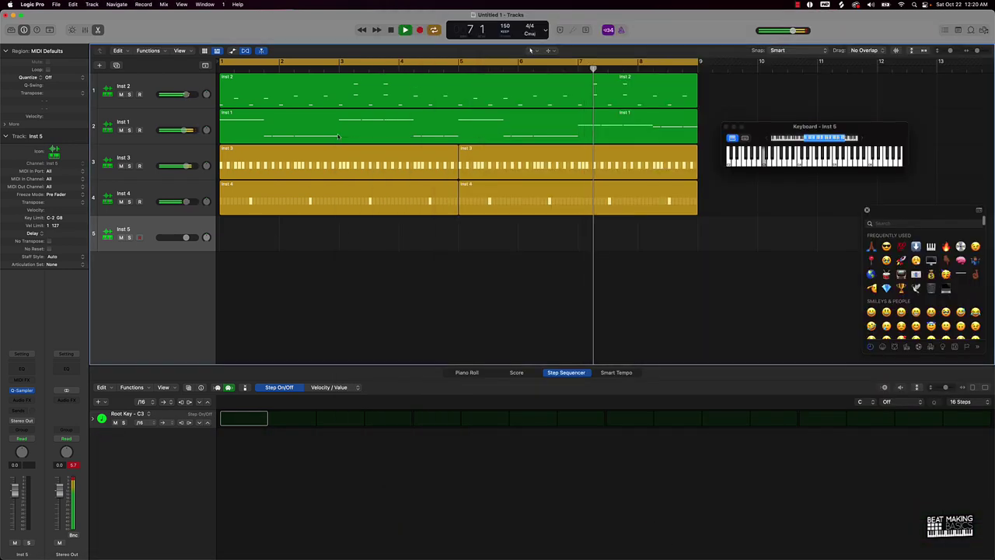
# Copy both Inst 4 clap regions onto the Inst 5 track and convert the copies to MIDI regions
pyautogui.moveTo(366, 244); pyautogui.dragTo(416, 230)
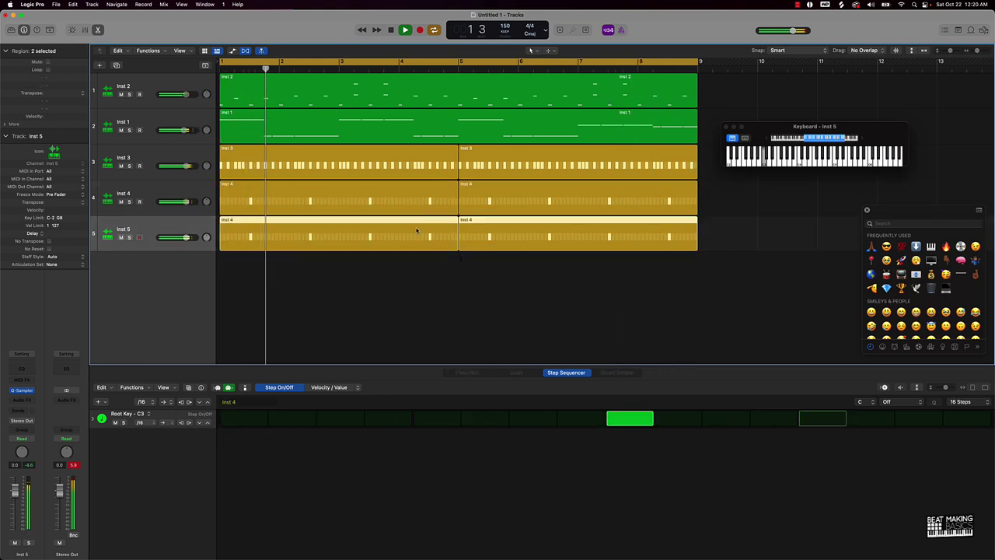
pyautogui.press('space')
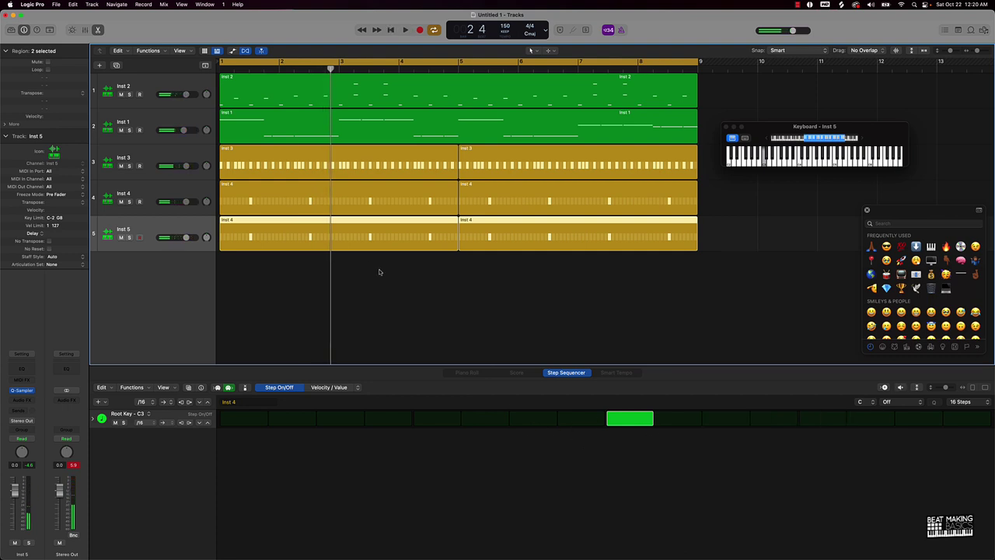
pyautogui.rightClick(370, 238)
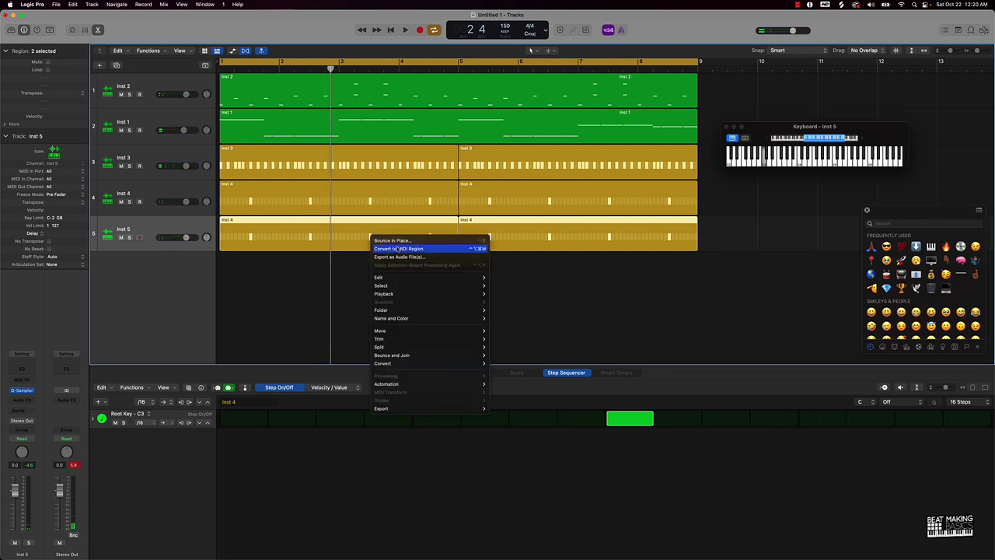
pyautogui.click(398, 249)
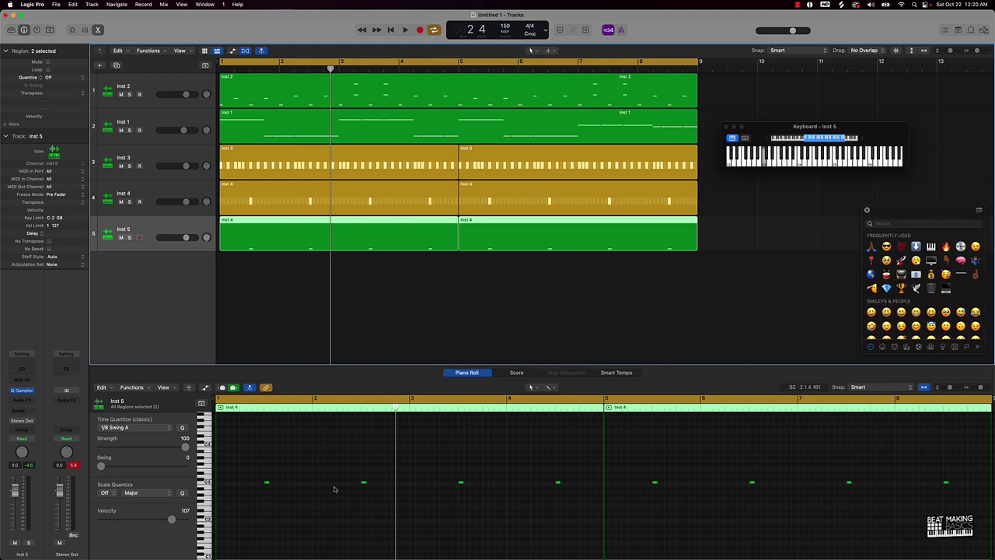
# Lengthen all Inst 5 clap notes so each one extends to the next note or region end, and play from the start
pyautogui.click(335, 489)
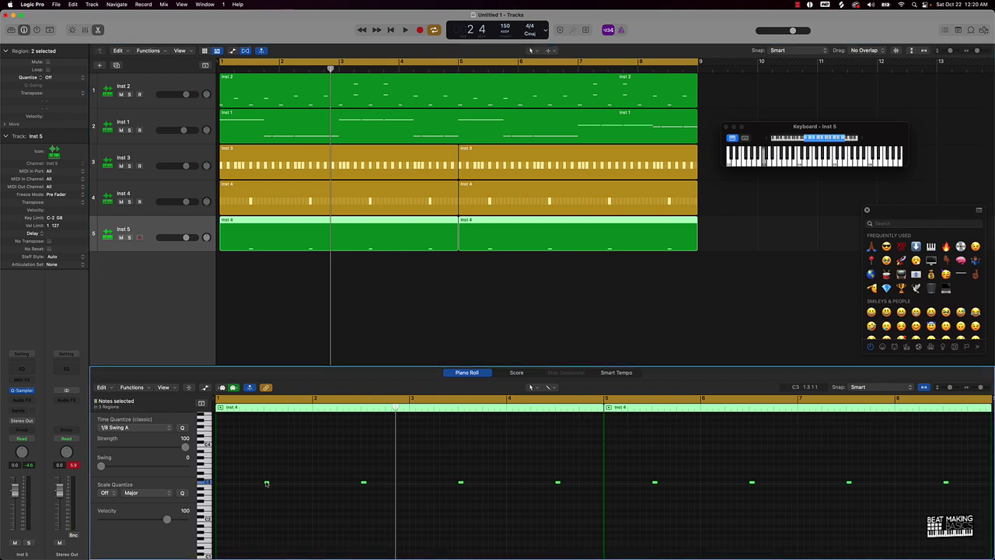
pyautogui.rightClick(266, 484)
pyautogui.click(336, 449)
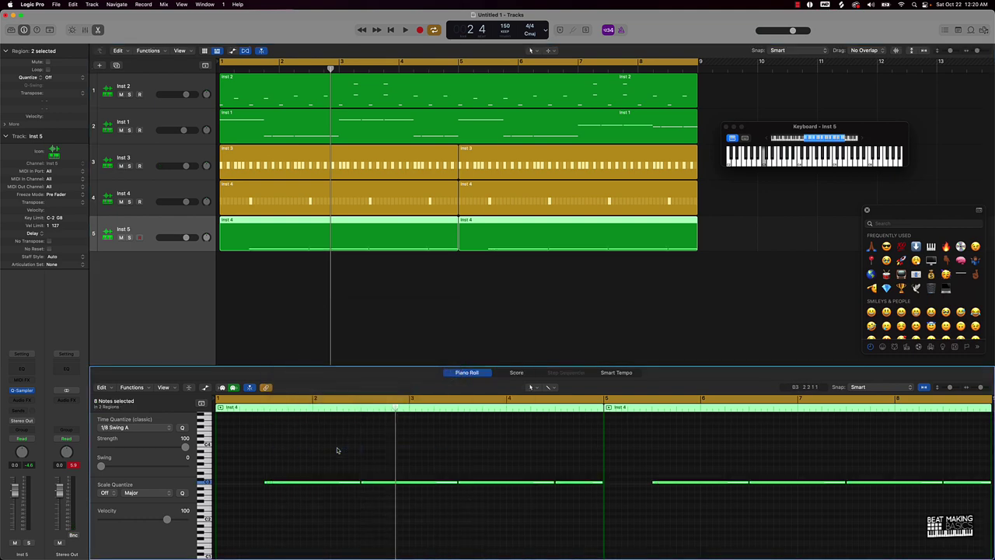
pyautogui.press('Return')
pyautogui.press('space')
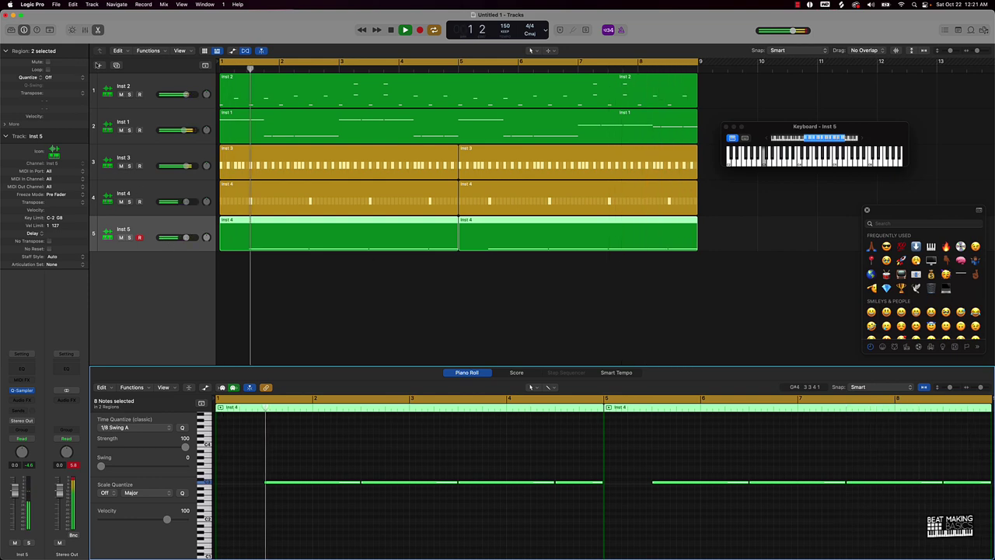
# Create a sixth Quick Sampler track, audition LEXLUGER_clap_boss.wav in Splice, and load it into the new sampler
pyautogui.press('alt+super+n')
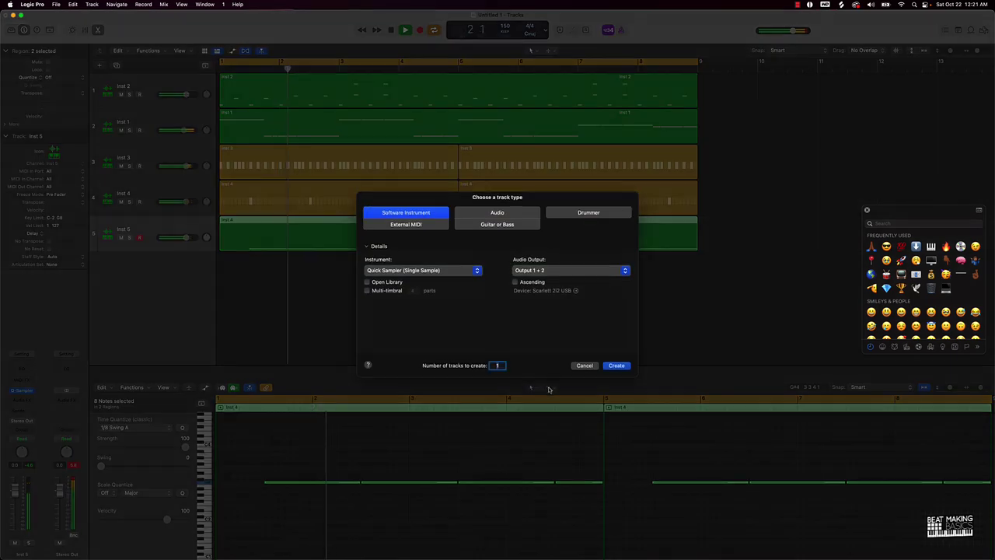
pyautogui.click(616, 365)
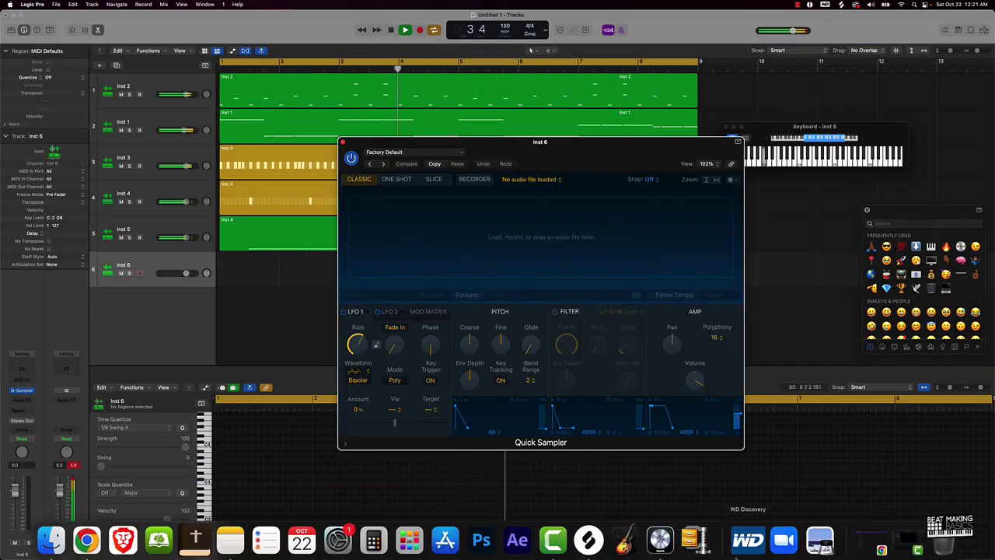
pyautogui.click(588, 536)
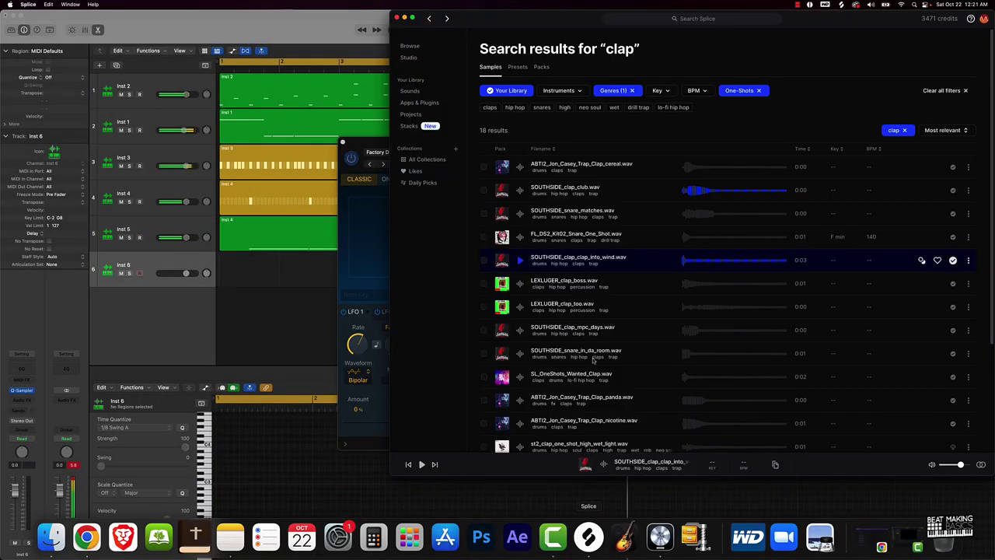
pyautogui.click(520, 284)
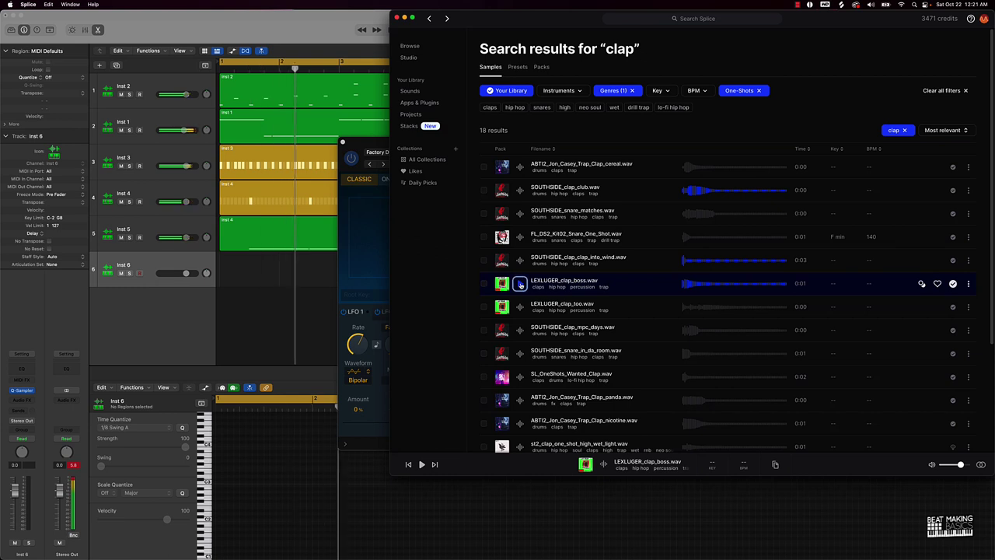
pyautogui.click(520, 284)
pyautogui.moveTo(520, 284); pyautogui.dragTo(373, 233)
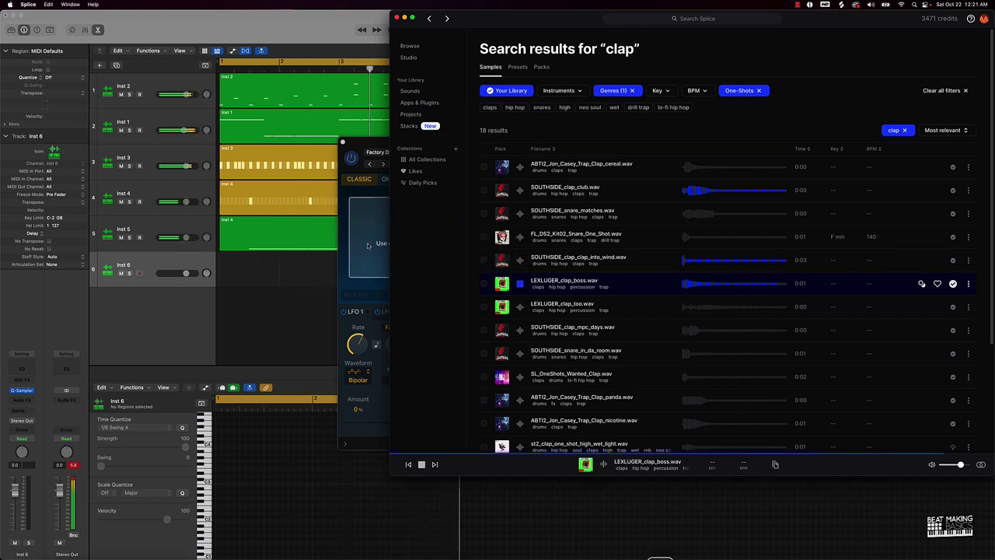
# Return to Logic Pro and record C3 clap notes on Inst 6 from bar 2, stopping at about bar 7
pyautogui.click(302, 282)
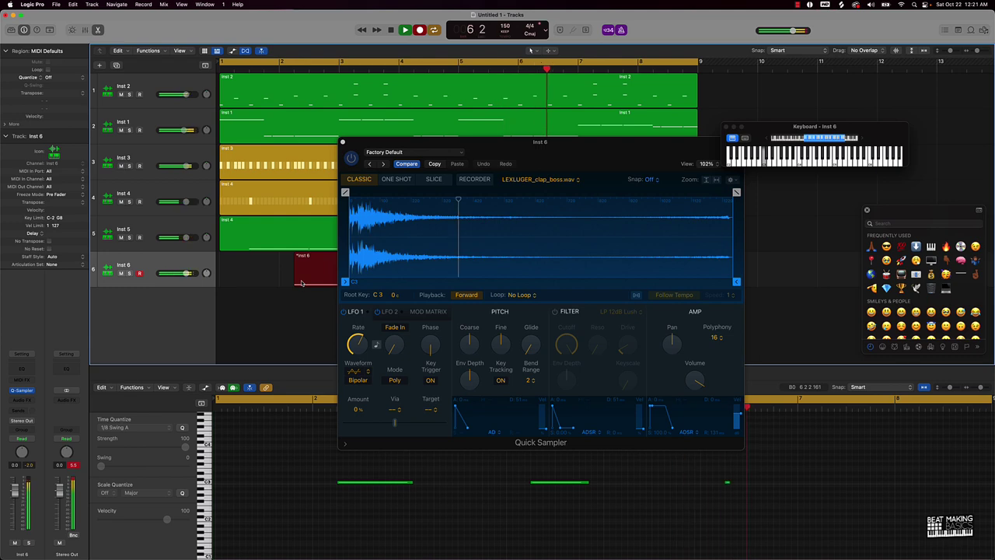
pyautogui.press('space')
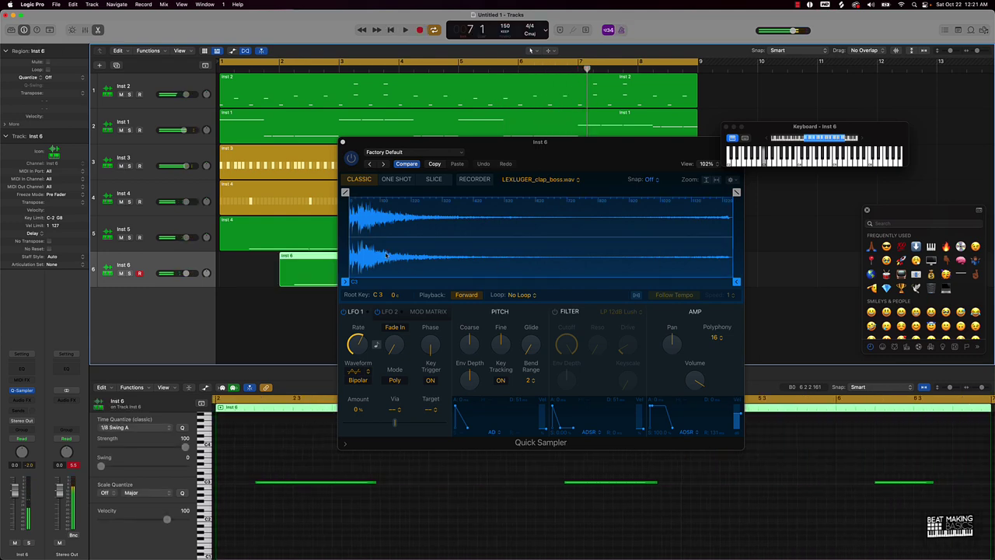
# Close the sampler window and trim the Inst 6 clap region to span bar 3 to bar 5
pyautogui.click(343, 143)
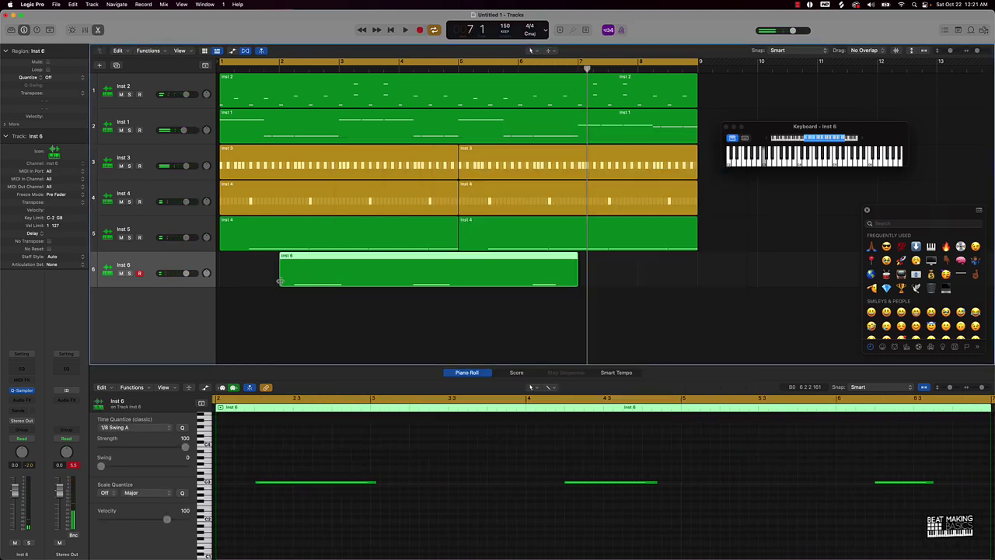
pyautogui.moveTo(281, 284); pyautogui.dragTo(339, 284)
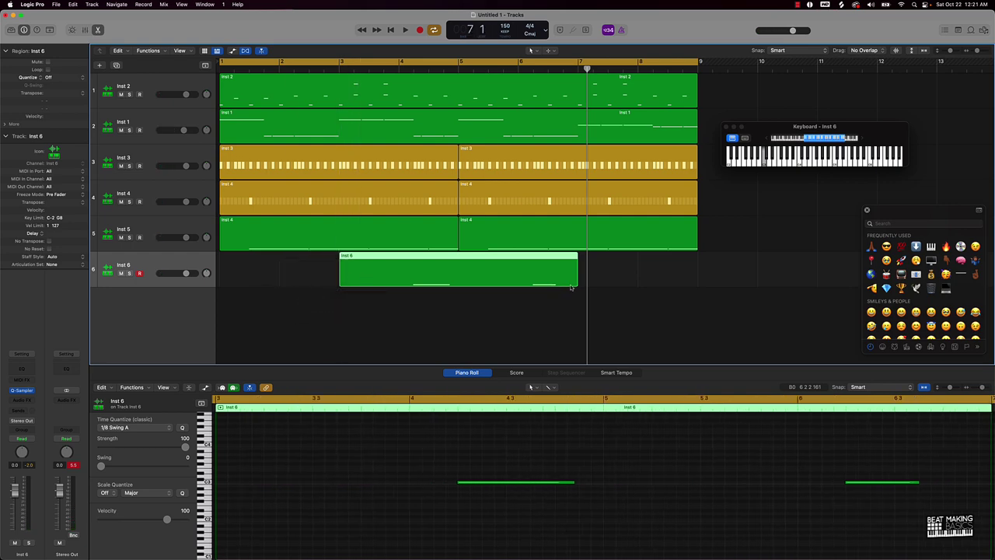
pyautogui.moveTo(573, 283); pyautogui.dragTo(458, 283)
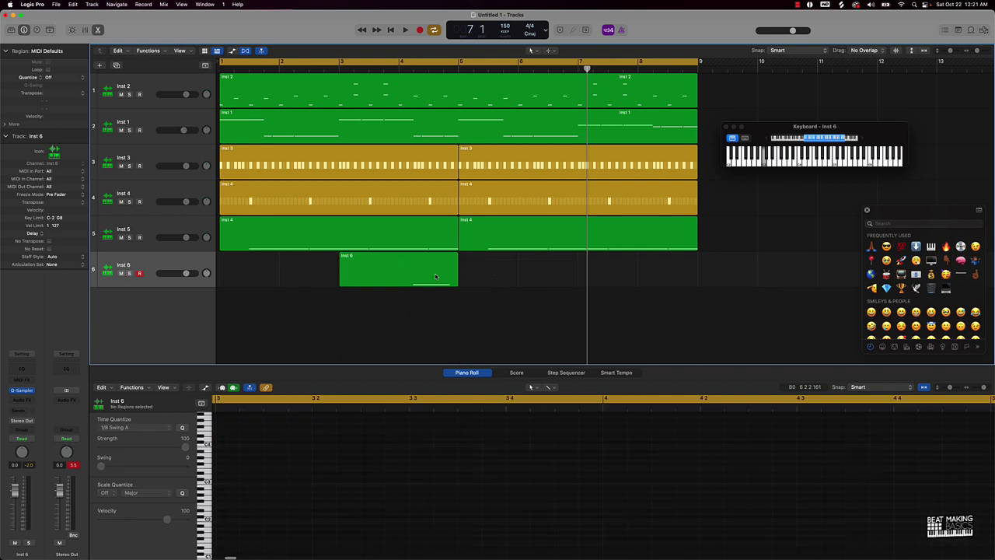
# Repeat the trimmed Inst 6 region three times and move all four regions back to start at bar 1
pyautogui.press('super+r')
pyautogui.press('super+r')
pyautogui.press('super+r')
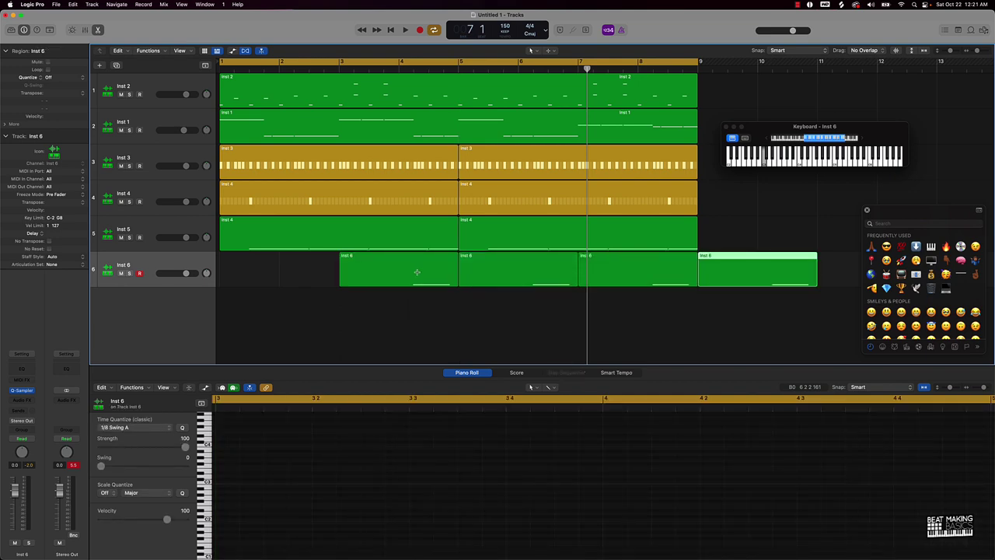
pyautogui.moveTo(749, 307); pyautogui.dragTo(272, 278)
# Play the arrangement and lower the Inst 6 track volume to -4.4 dB
pyautogui.press('space')
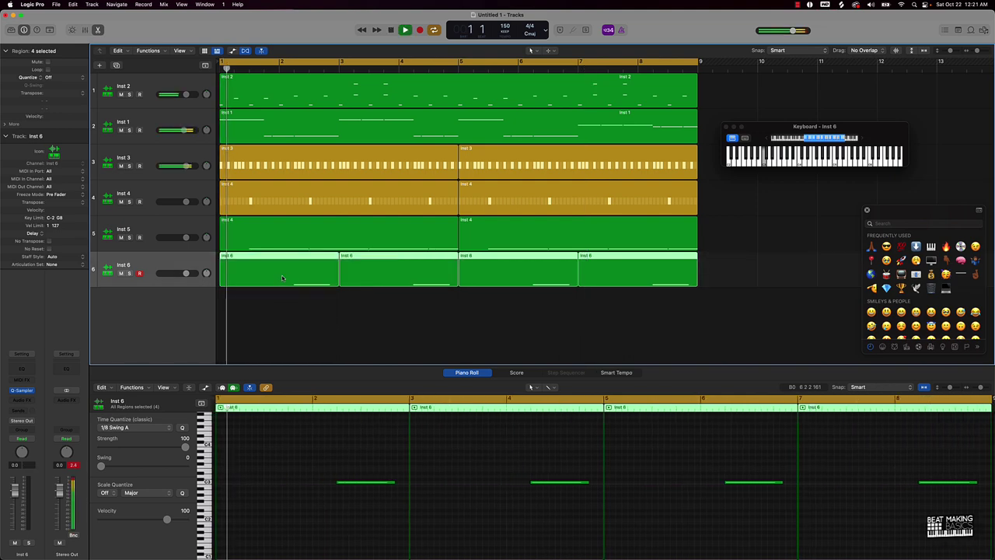
pyautogui.click(308, 316)
pyautogui.moveTo(185, 272); pyautogui.dragTo(178, 273)
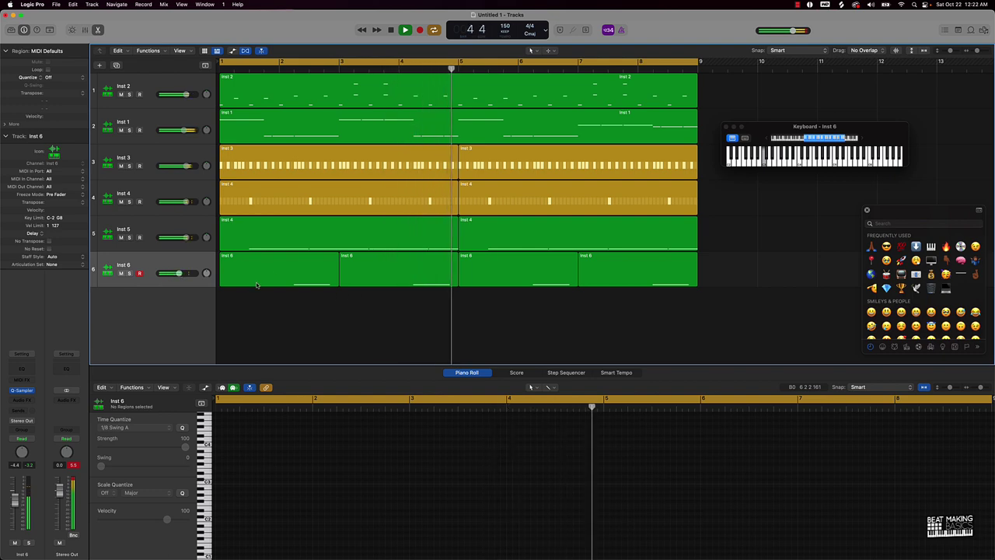
# Try muting the second and fourth Inst 6 clap regions during playback and unmute them again
pyautogui.click(392, 272)
pyautogui.keyDown('shift'); pyautogui.click(640, 270); pyautogui.keyUp('shift')
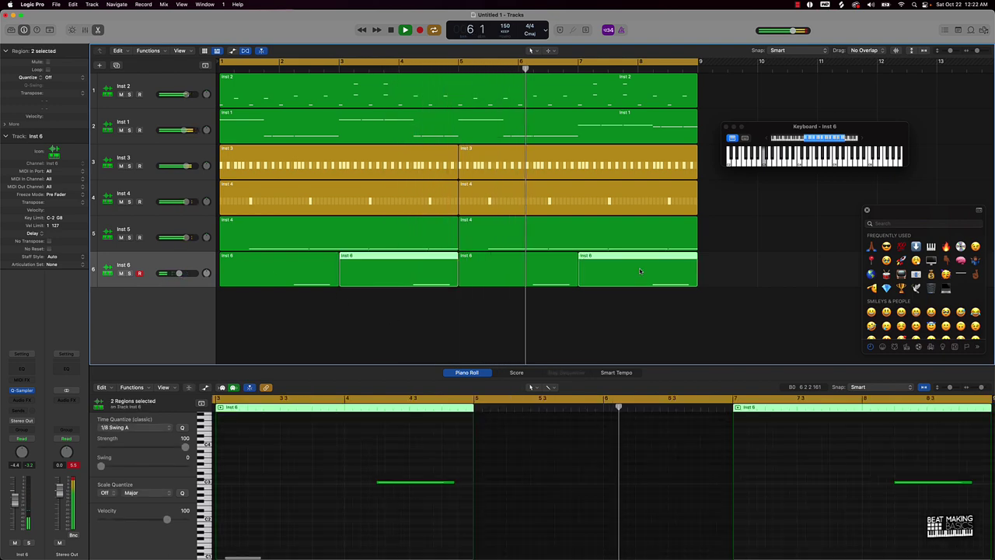
pyautogui.hotkey('ctrl', 'm')
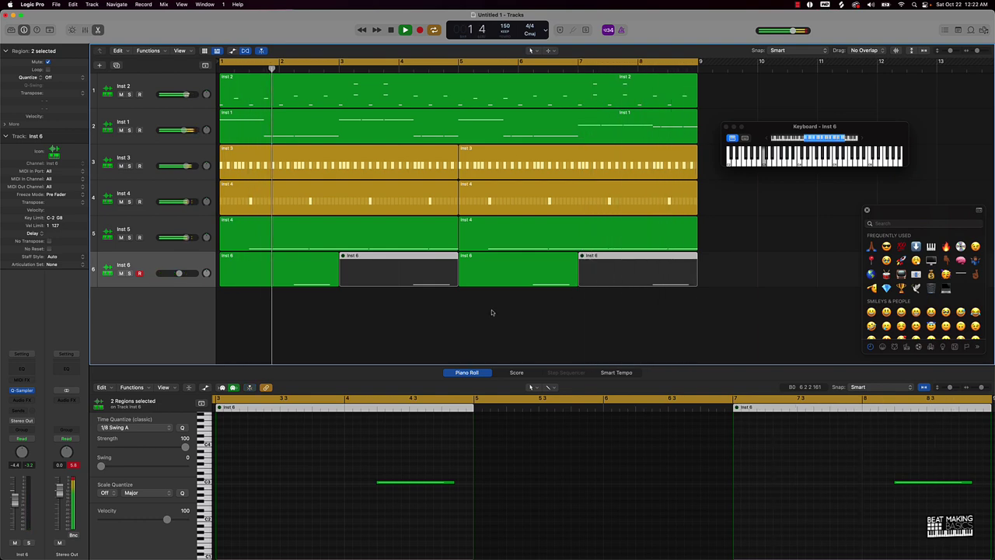
pyautogui.hotkey('ctrl', 'm')
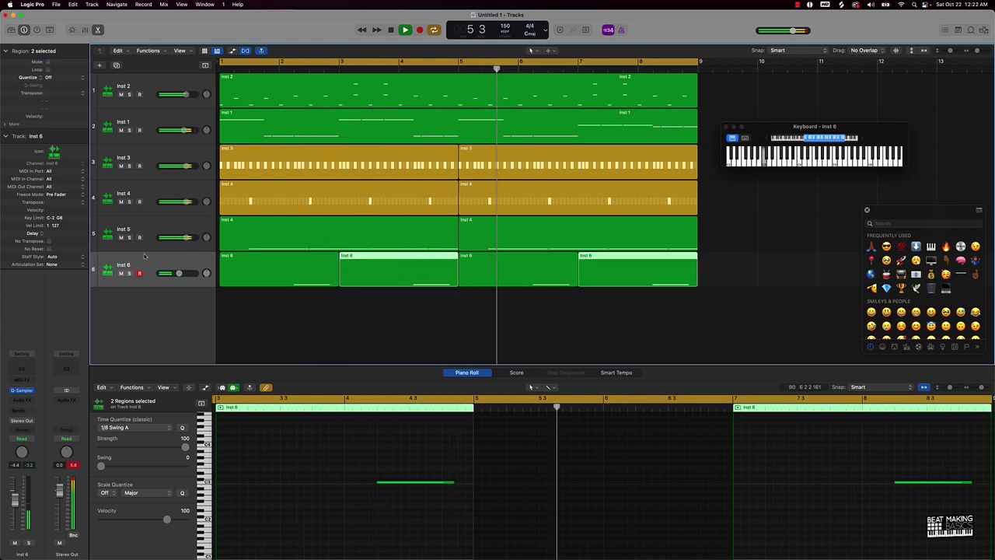
pyautogui.click(196, 281)
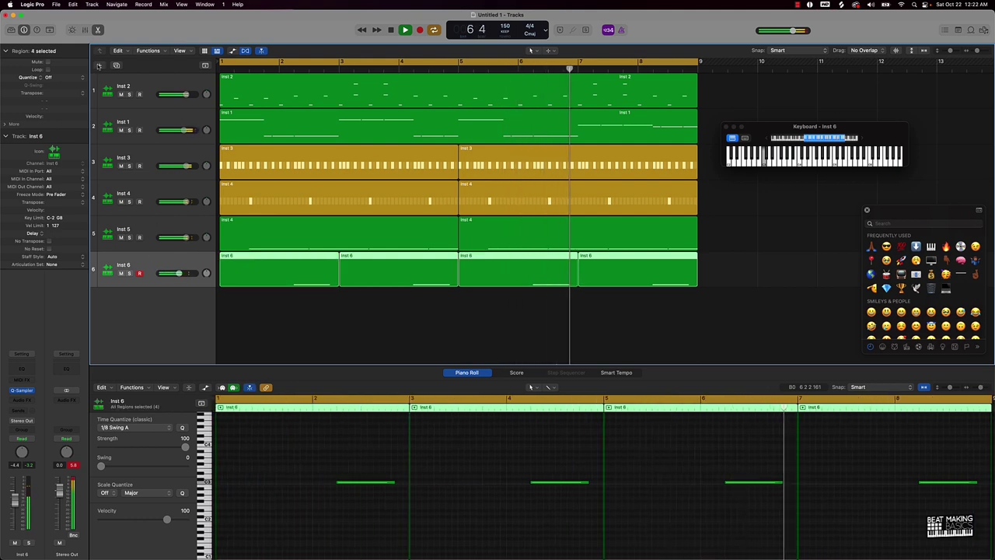
# Duplicate the Inst 2 melody track with its sampler settings and mute the original Inst 2 track
pyautogui.click(155, 85)
pyautogui.press('super+d')
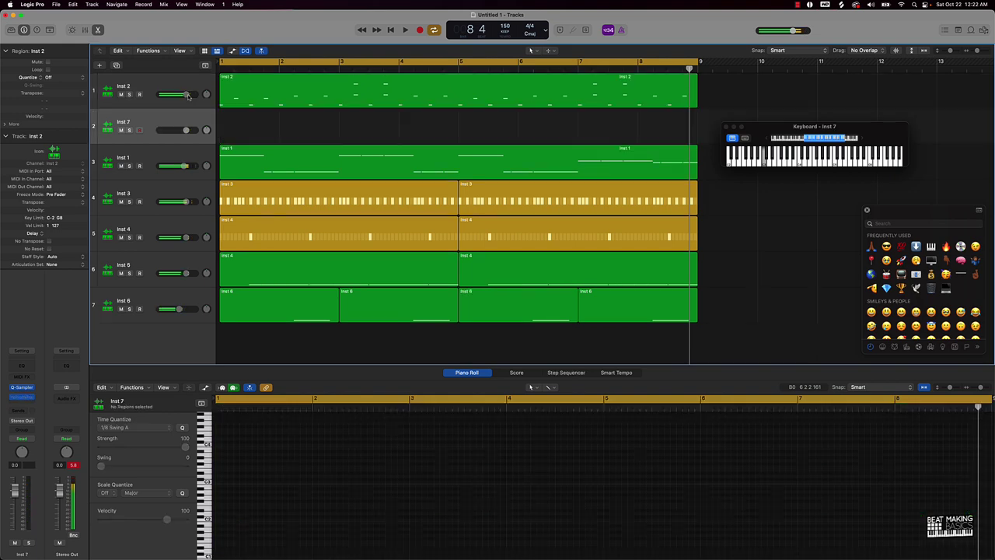
pyautogui.click(120, 94)
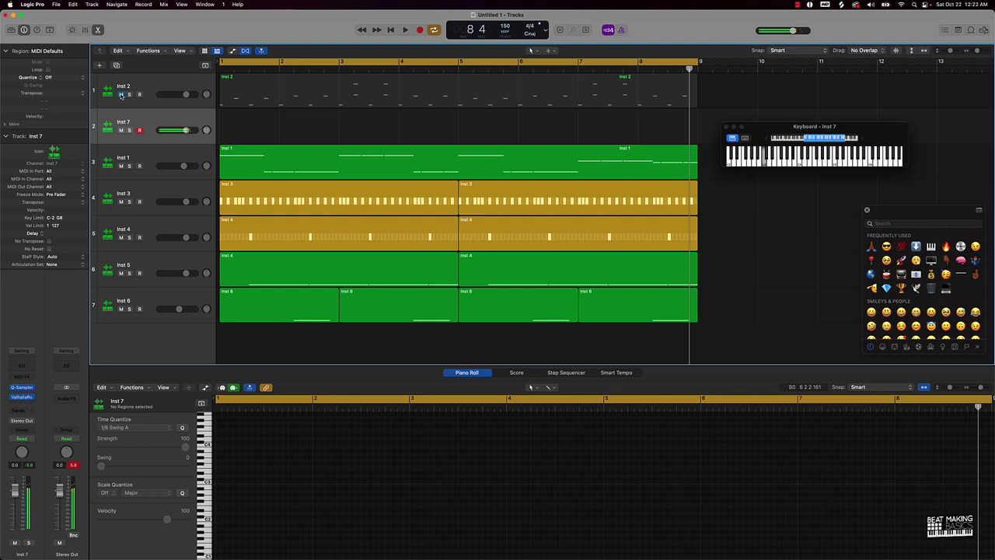
# Record an alternate chopped melody pattern over bars 1 to 8 on Inst 7, end recording, and select all its notes
pyautogui.press('space')
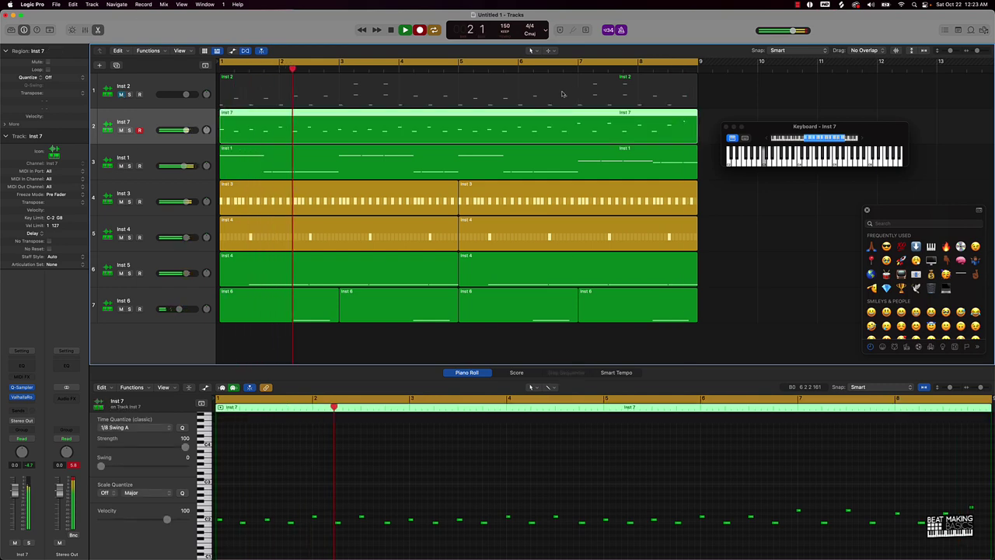
pyautogui.press('r')
pyautogui.click(502, 485)
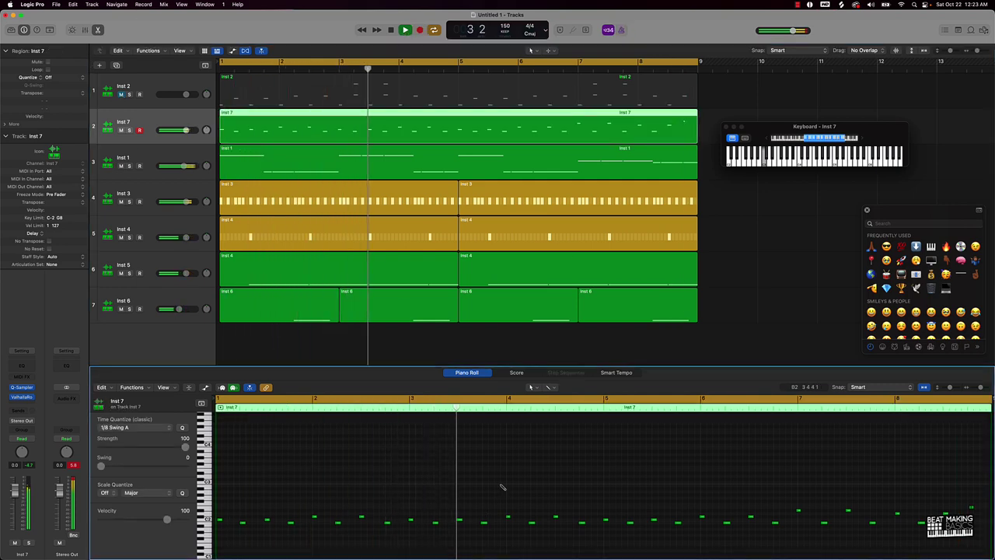
pyautogui.press('super+a')
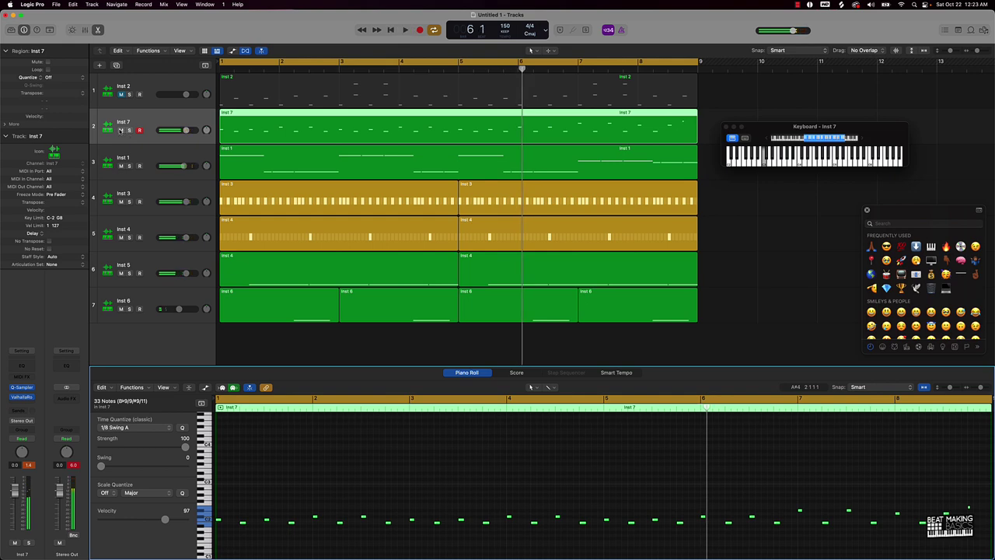
# Mute the Inst 7 track, unmute Inst 2, and play the arrangement from the start
pyautogui.click(121, 130)
pyautogui.click(120, 94)
pyautogui.press('Return')
pyautogui.press('space')
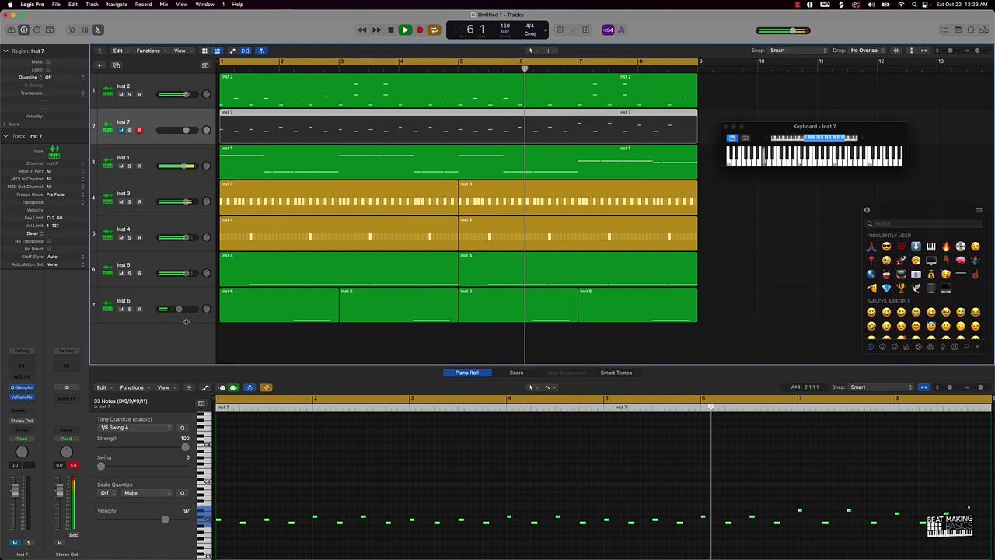
# Create another software instrument track with Quick Sampler and switch to Splice
pyautogui.press('alt+super+n')
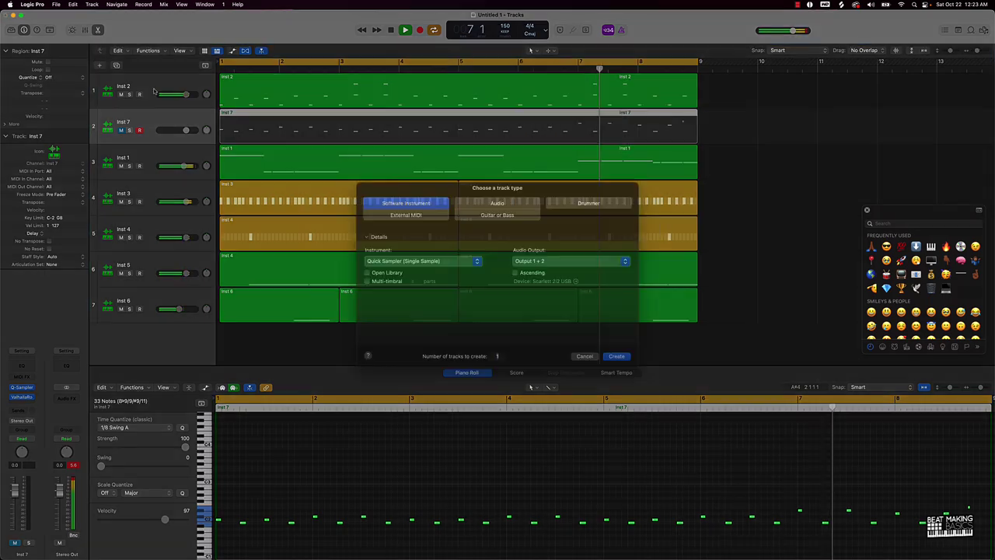
pyautogui.click(617, 365)
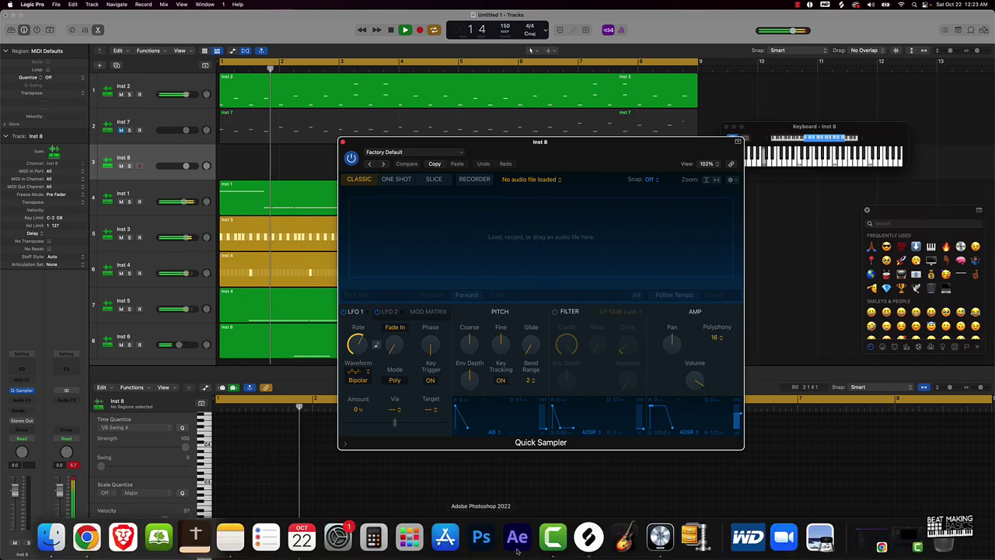
pyautogui.click(589, 536)
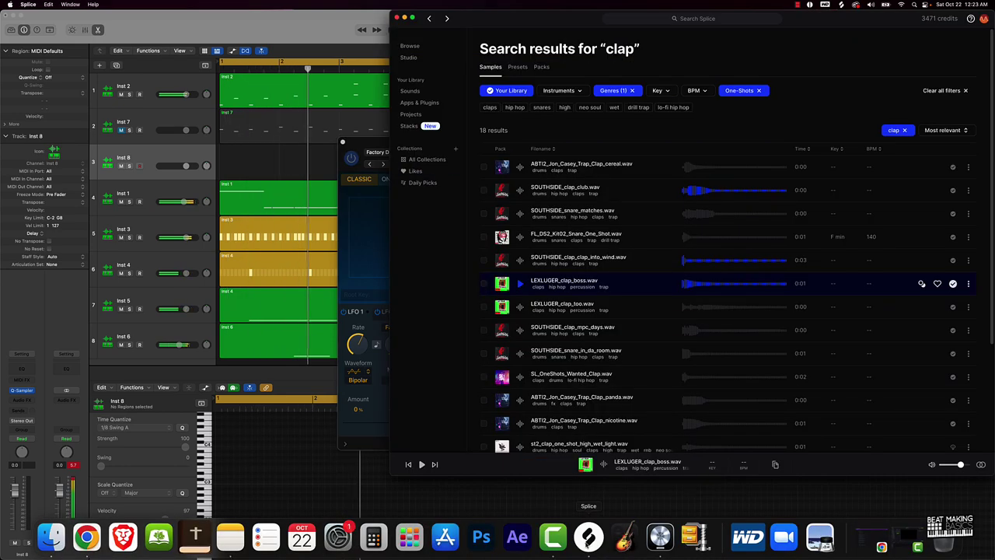
# Clear the clap filter from the Splice library results and search within them for "kick"
pyautogui.click(906, 132)
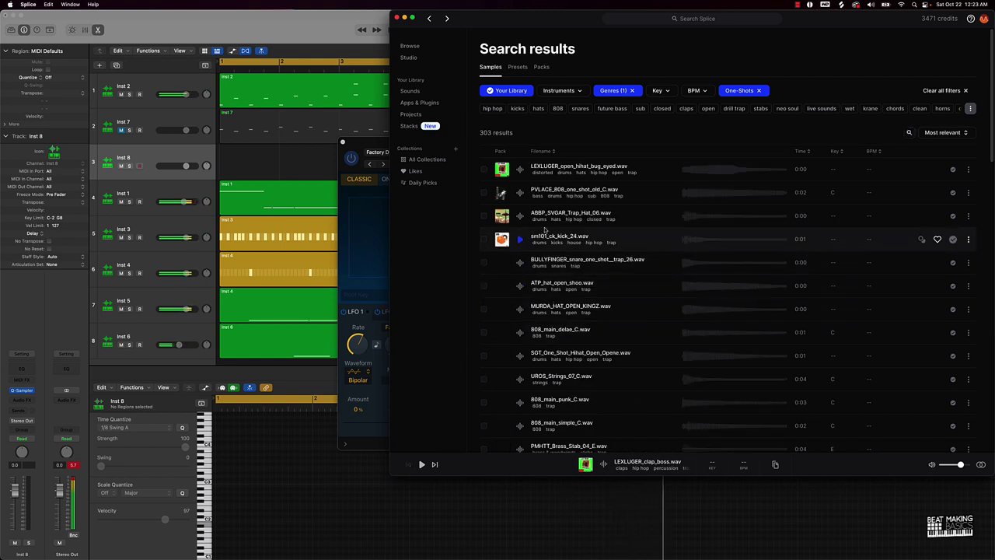
pyautogui.click(935, 134)
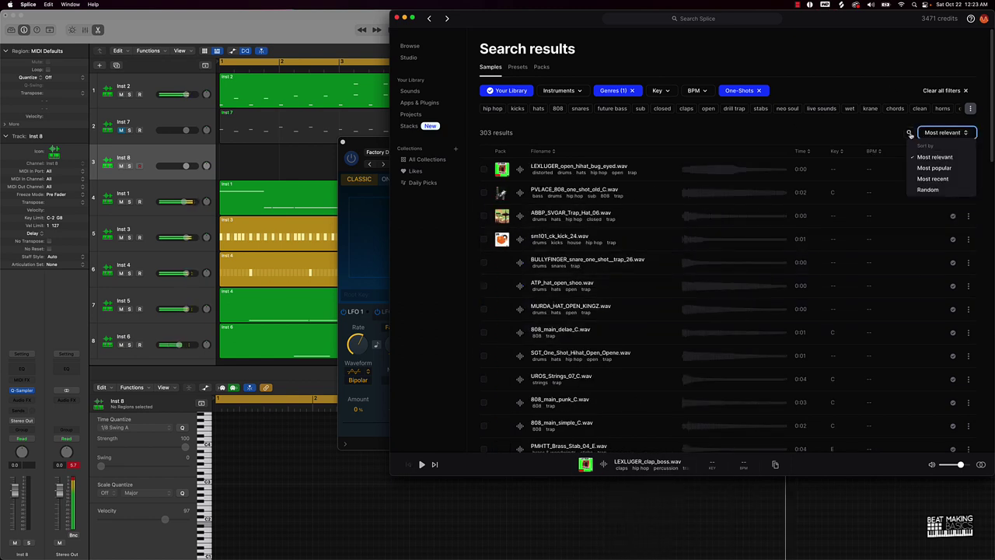
pyautogui.click(909, 133)
pyautogui.click(857, 73)
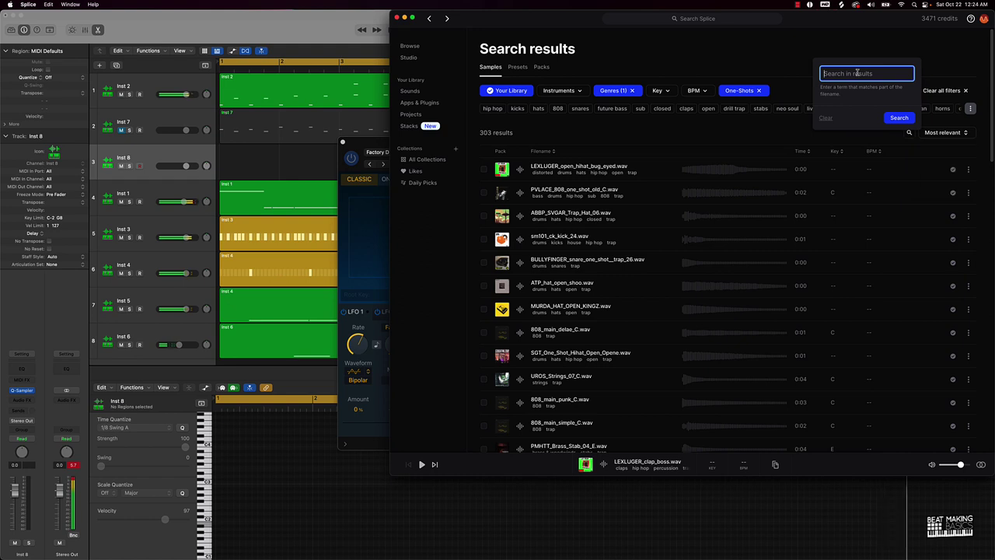
pyautogui.write('kick')
pyautogui.press('Return')
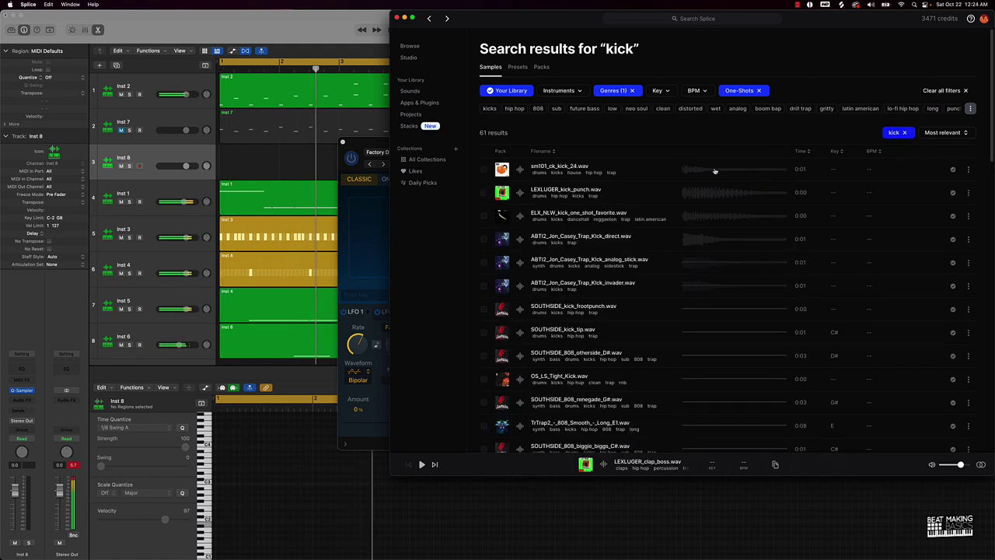
# Audition the kick one-shots in the Splice results, from LEXLUGER_kick_punch.wav through DIRTY_kick_08.wav
pyautogui.click(523, 193)
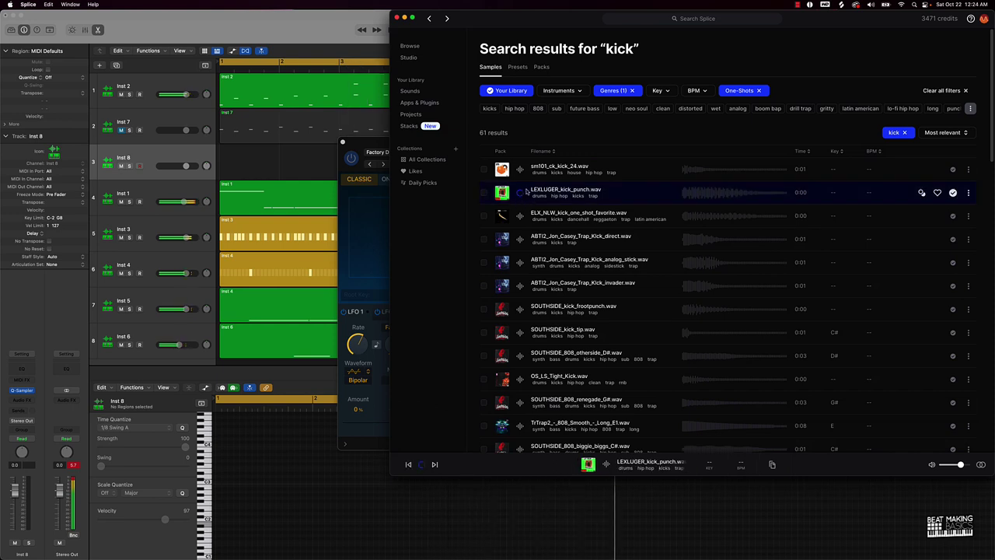
pyautogui.click(520, 171)
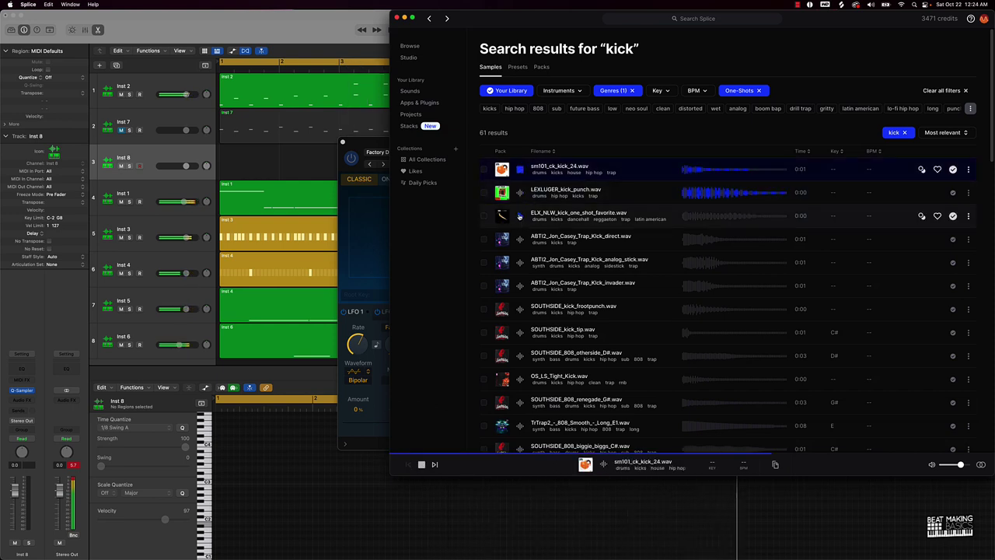
pyautogui.click(520, 216)
pyautogui.click(520, 239)
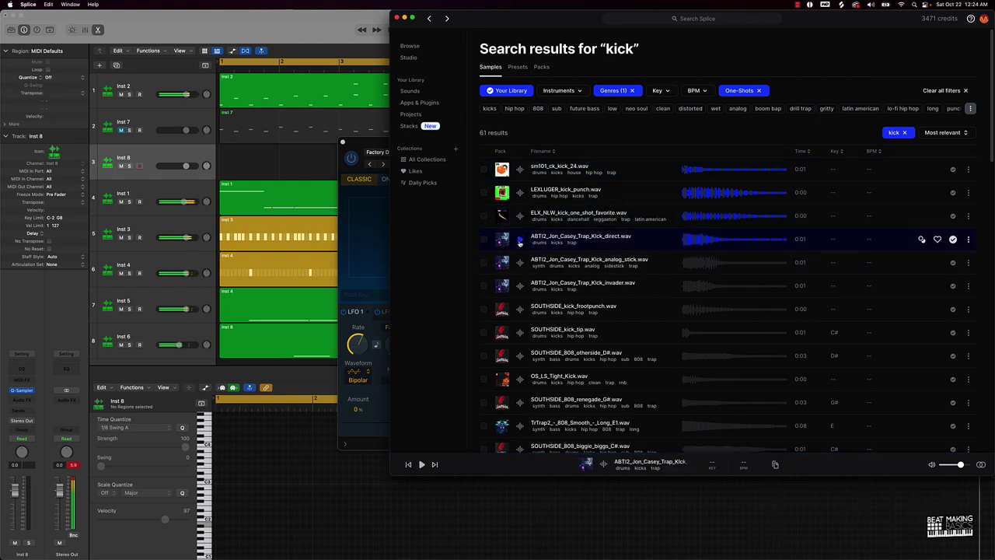
pyautogui.click(520, 262)
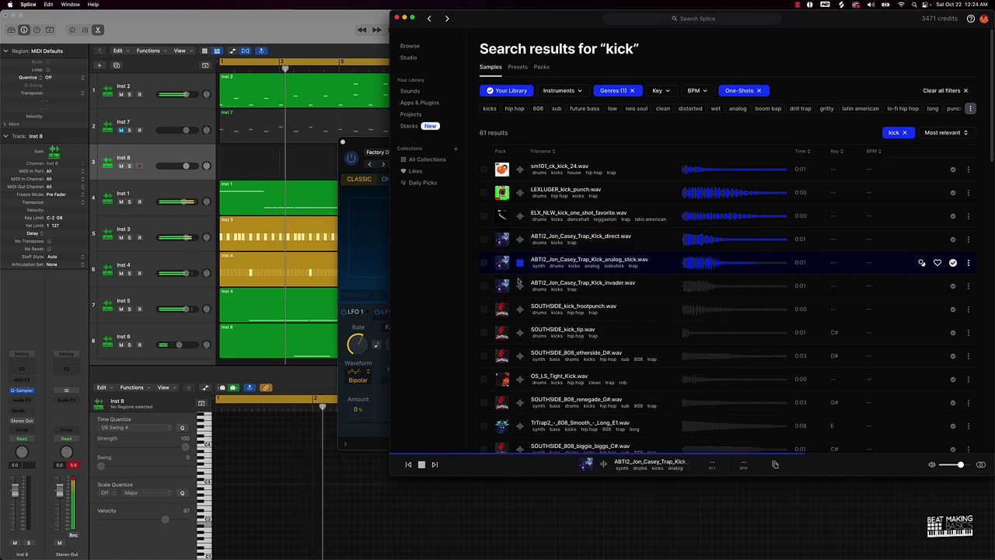
pyautogui.click(520, 285)
pyautogui.click(522, 308)
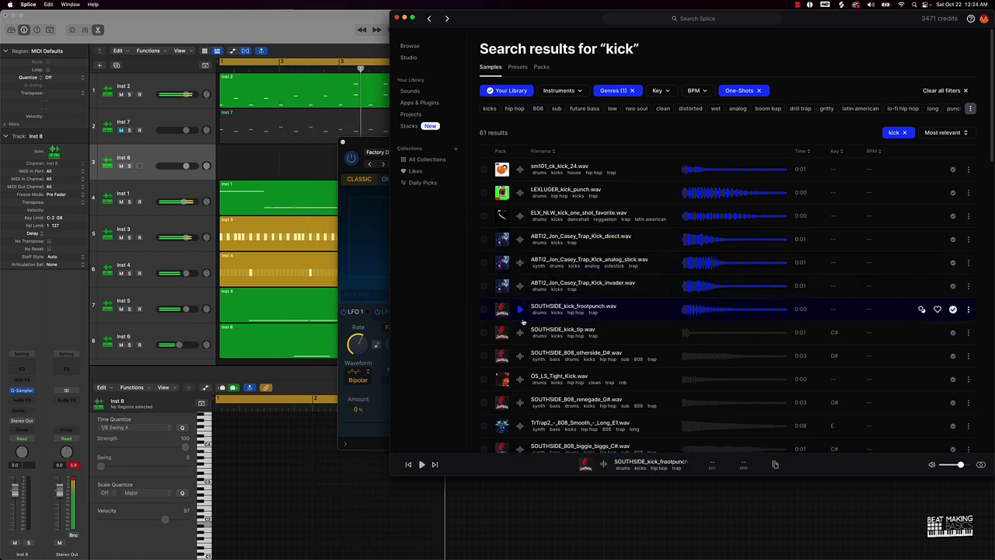
pyautogui.click(522, 332)
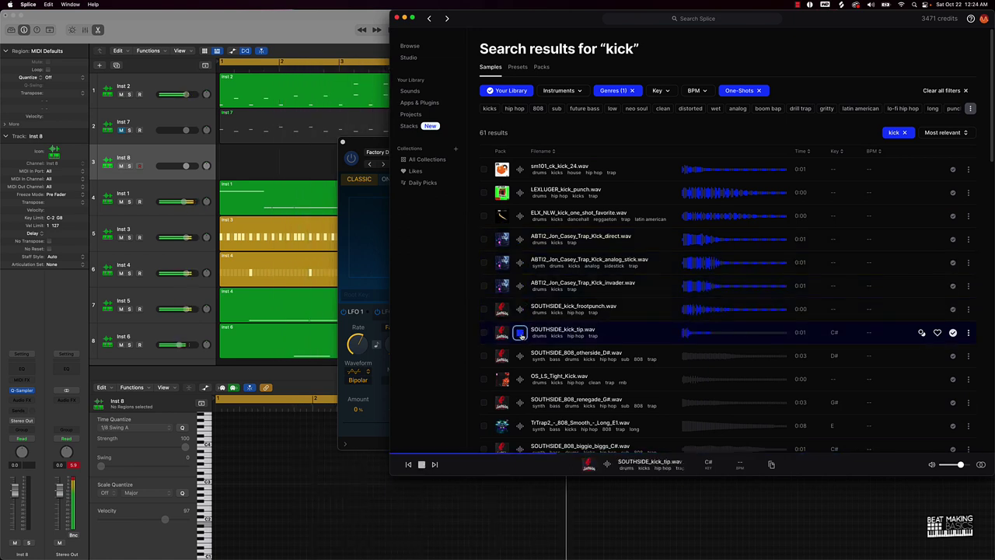
pyautogui.click(520, 355)
pyautogui.click(520, 379)
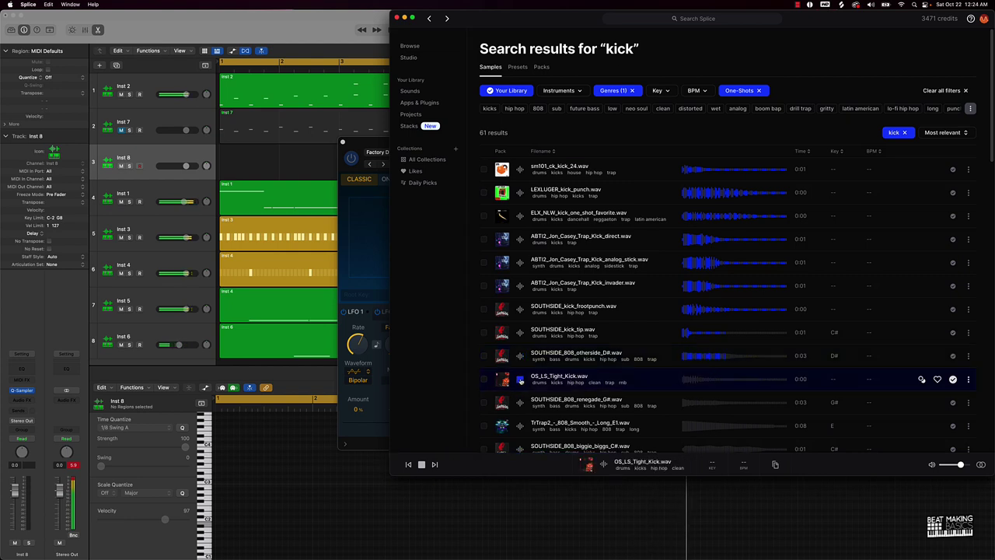
pyautogui.click(520, 401)
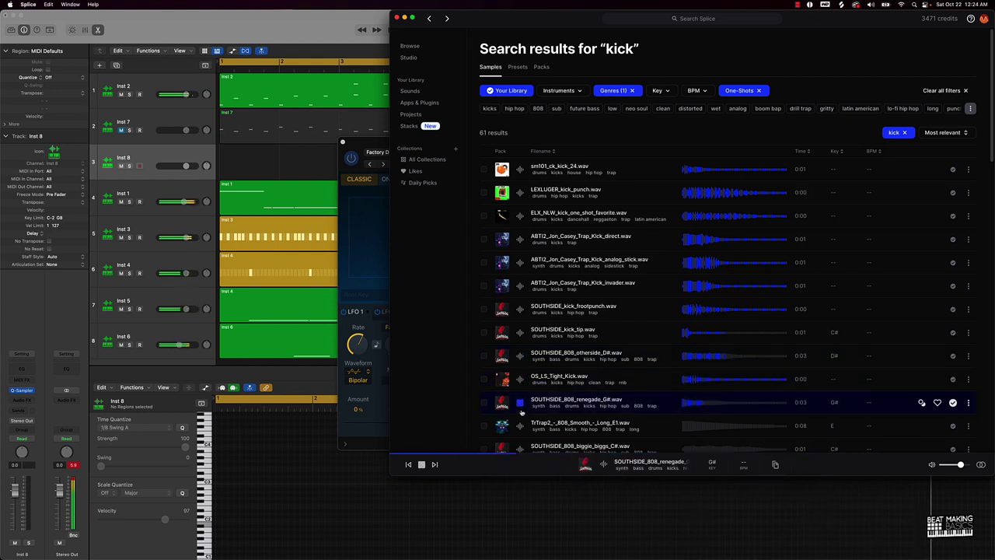
pyautogui.scroll(-5, 520, 420)
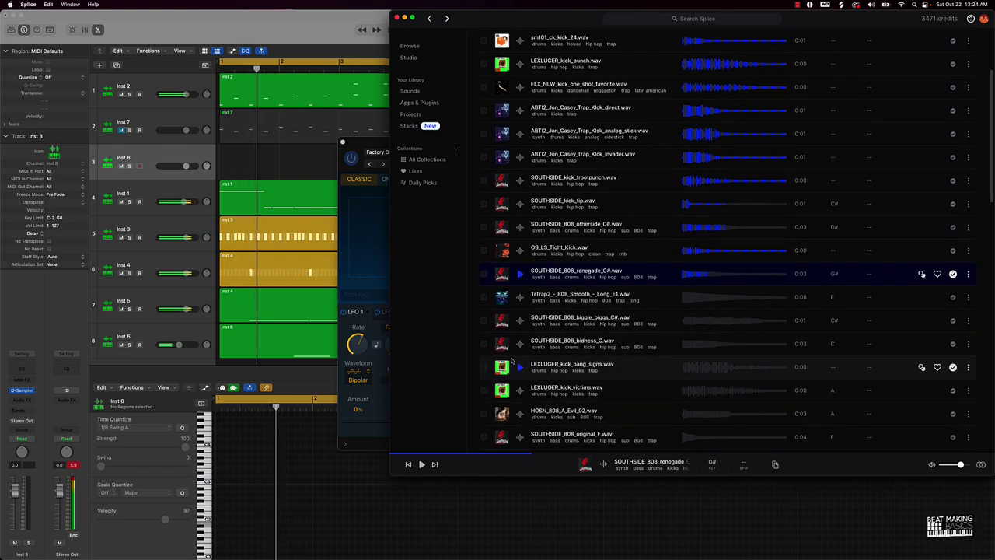
pyautogui.click(520, 368)
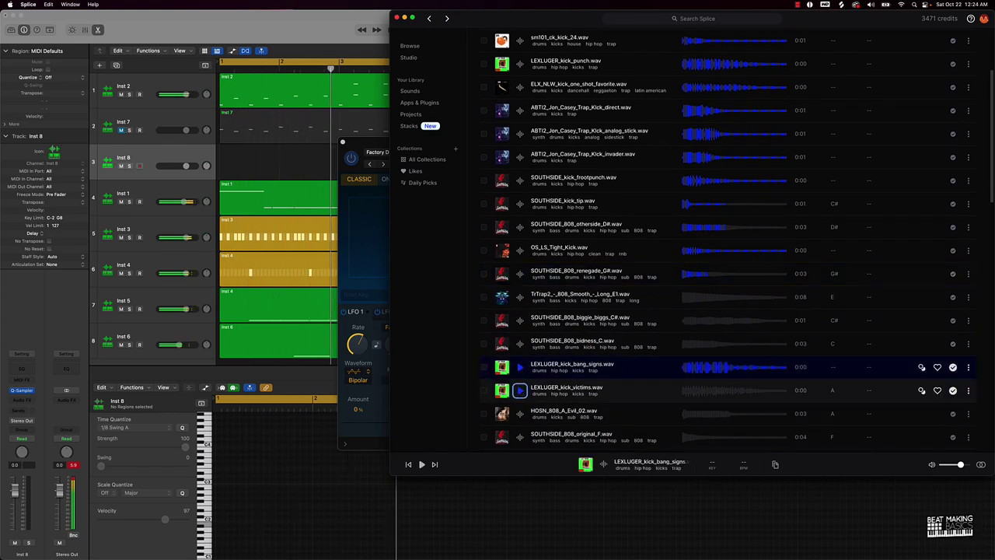
pyautogui.click(520, 390)
pyautogui.scroll(-3, 520, 393)
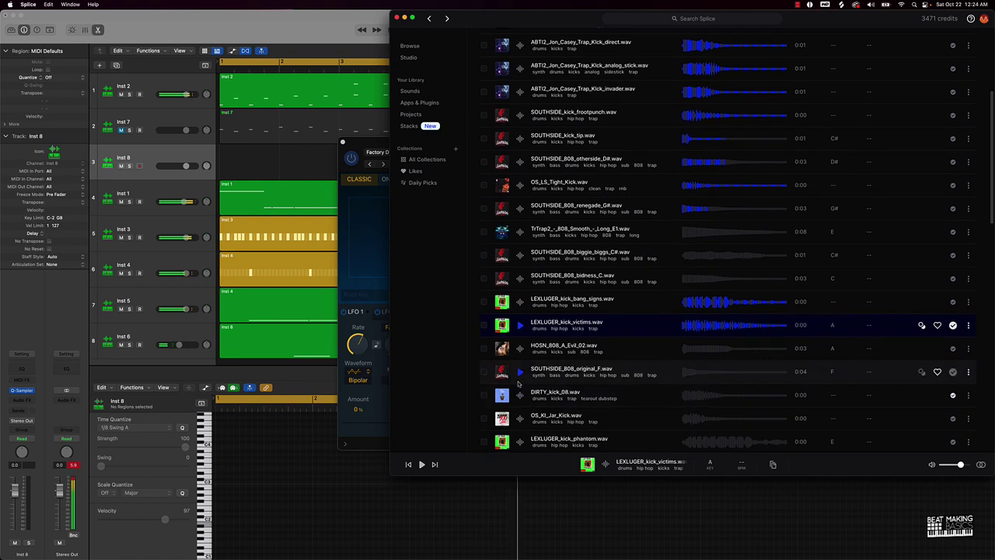
pyautogui.click(520, 395)
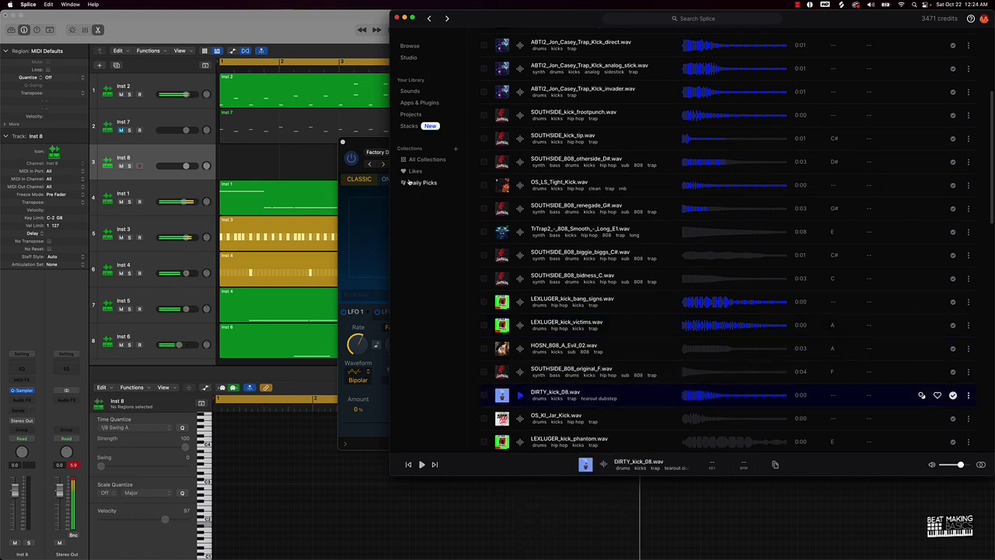
# Load the Bricks Kick 1 preset into Inst 8's Quick Sampler and close the plug-in window
pyautogui.click(373, 143)
pyautogui.click(385, 152)
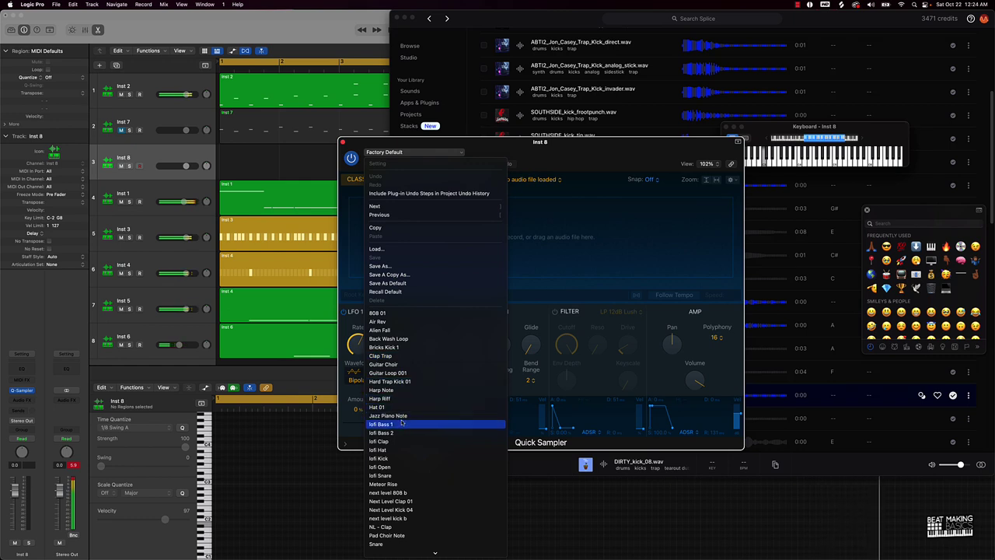
pyautogui.scroll(-3, 400, 420)
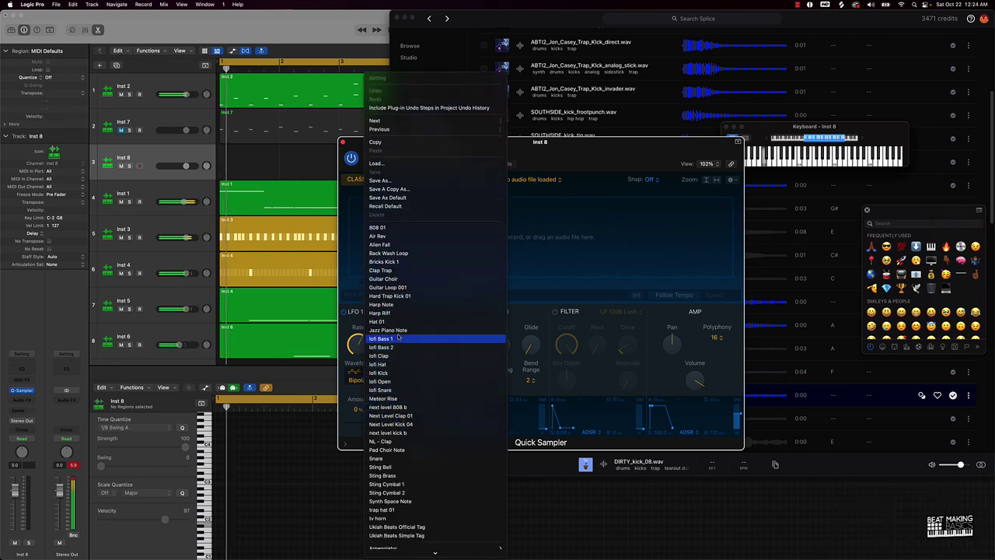
pyautogui.click(388, 261)
pyautogui.click(344, 143)
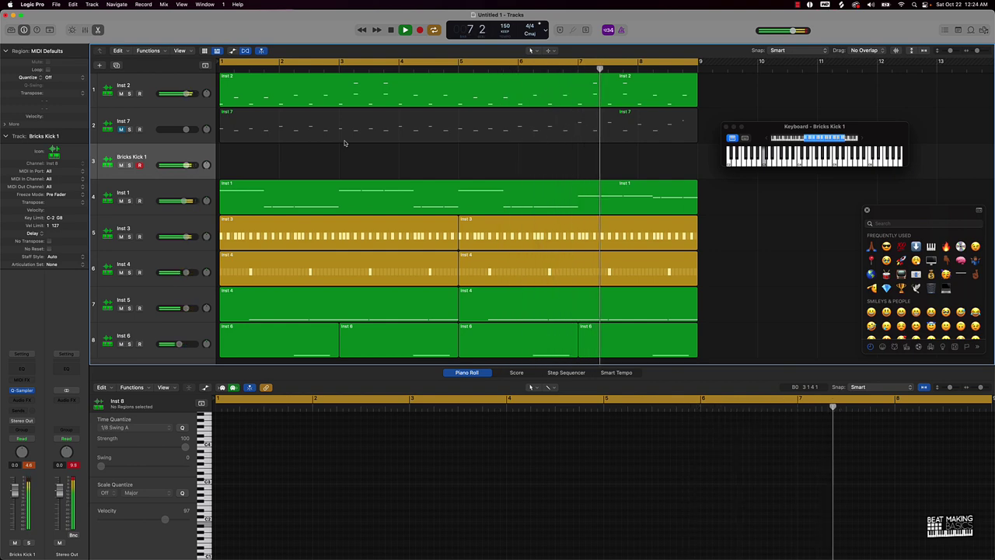
# Record a kick pattern on the Bricks Kick 1 track and trim the region's start to bar 5
pyautogui.press('r')
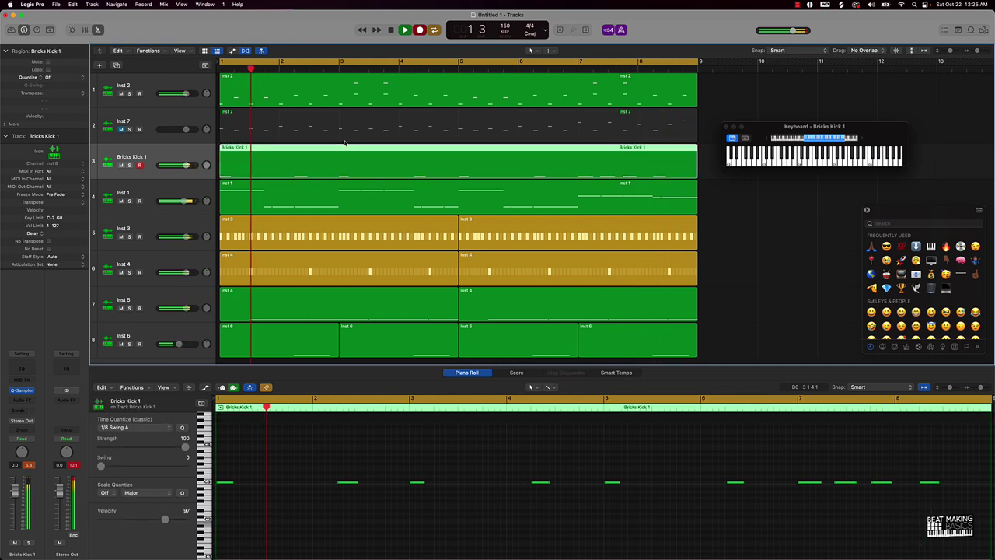
pyautogui.press('space')
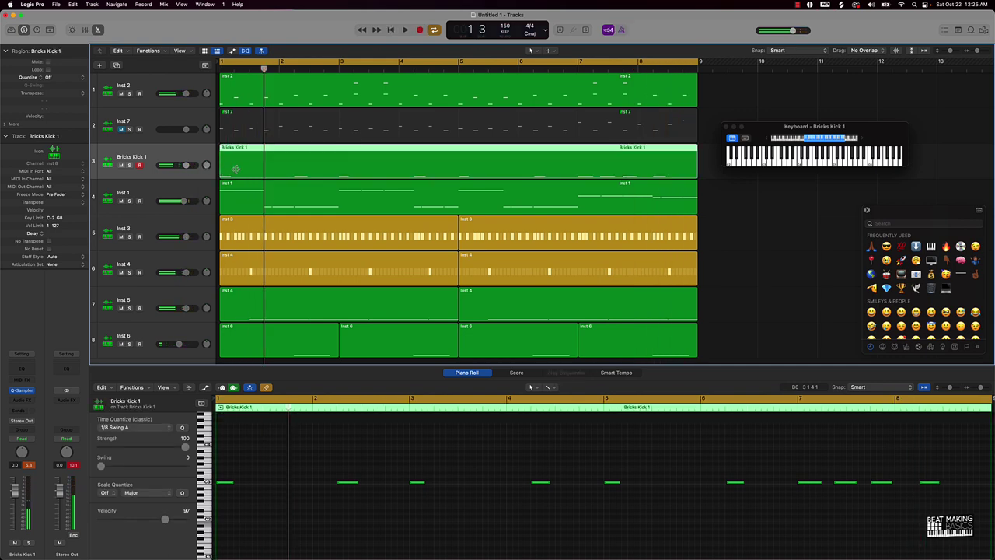
pyautogui.moveTo(234, 169); pyautogui.dragTo(459, 164)
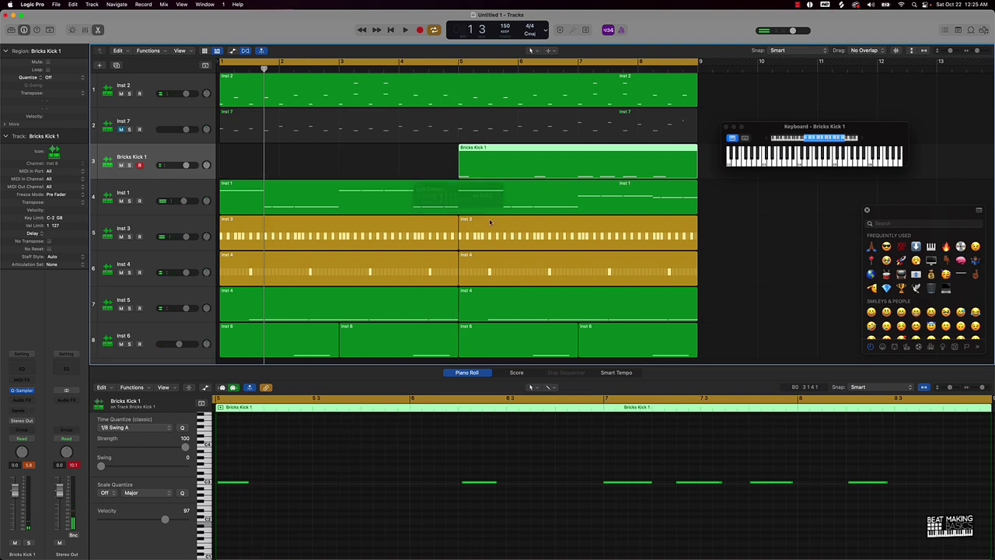
# Quantize all notes in the trimmed kick region to 1/8 Swing A and play the arrangement briefly
pyautogui.click(522, 443)
pyautogui.press('super+a')
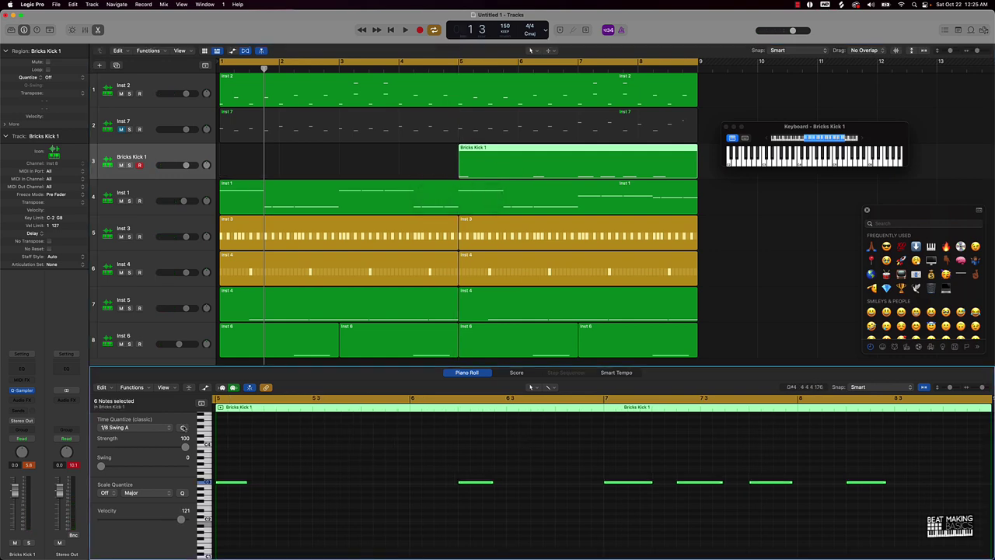
pyautogui.press('space')
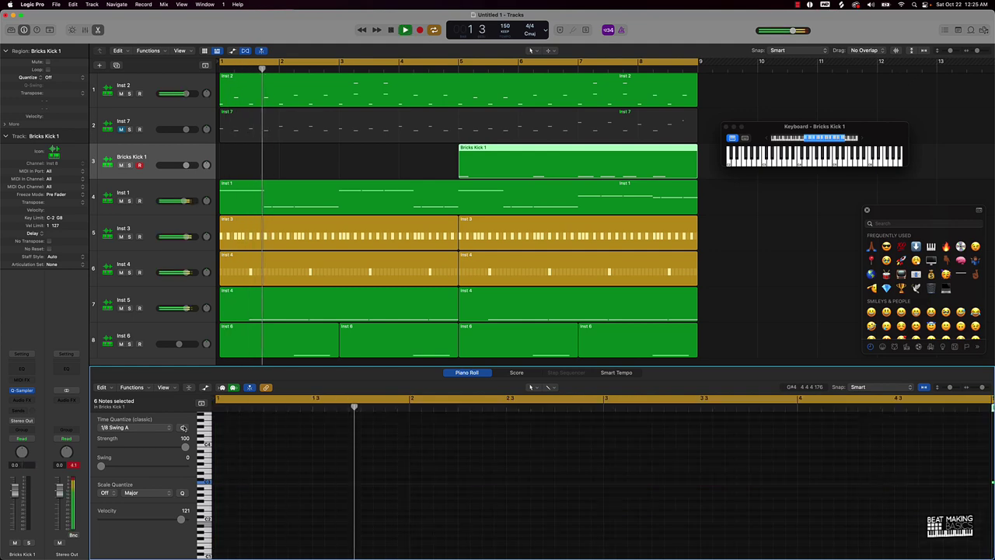
pyautogui.press('space')
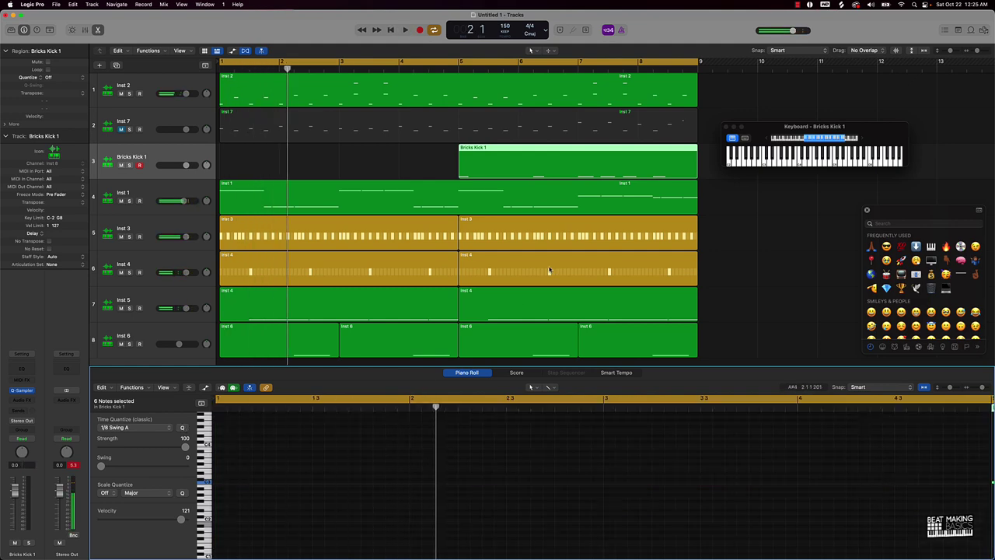
# Copy the four-bar Bricks Kick 1 region to bar 1 and play back the first four bars
pyautogui.moveTo(483, 164); pyautogui.dragTo(264, 165)
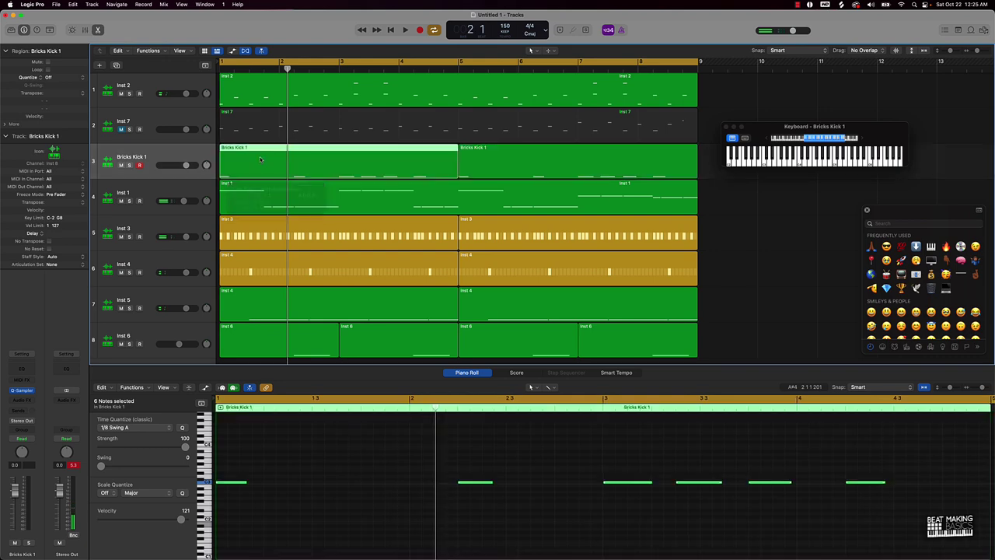
pyautogui.press('space')
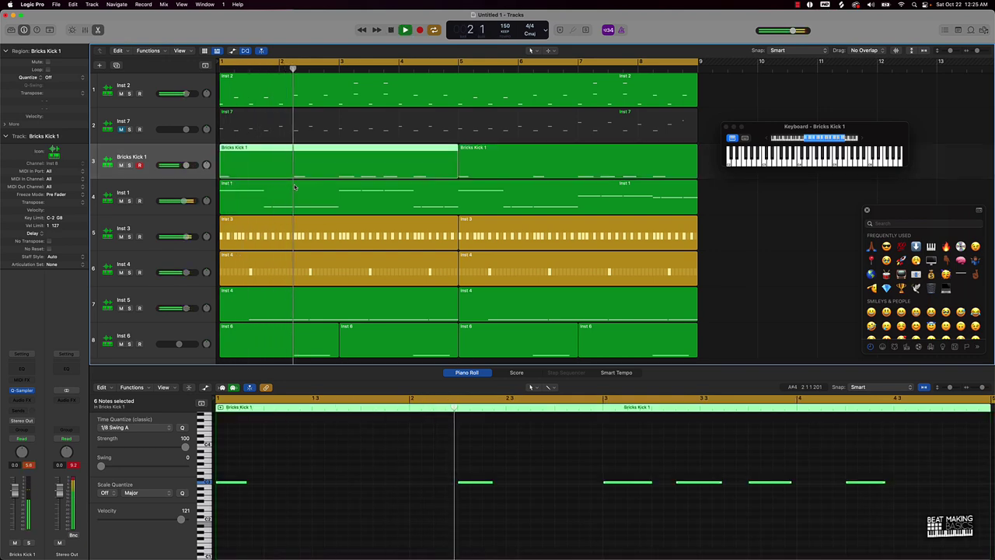
pyautogui.press('space')
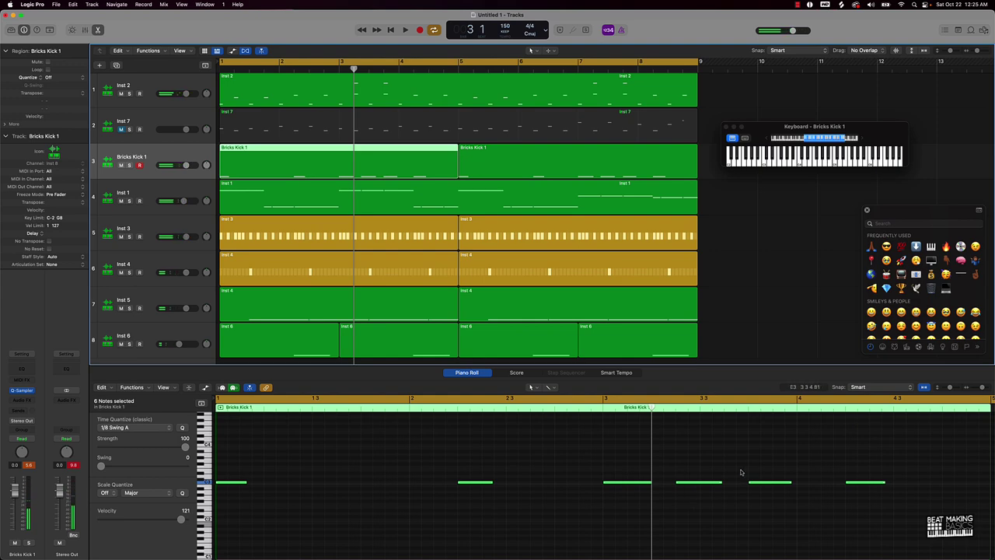
pyautogui.press('space')
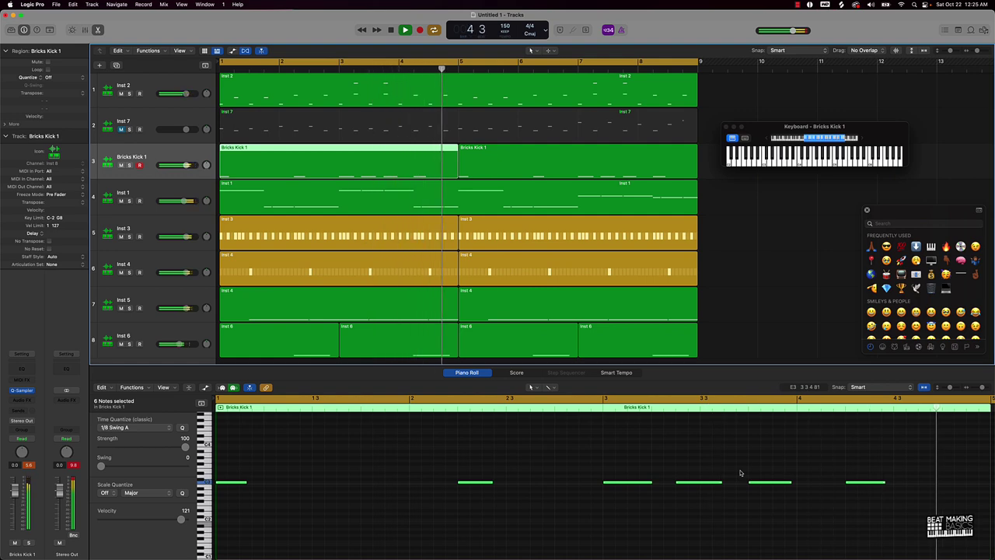
pyautogui.press('space')
# Add two short C3 kick notes in the fourth beat of bar 4, playing back the result
pyautogui.hscroll(5, 867, 498)
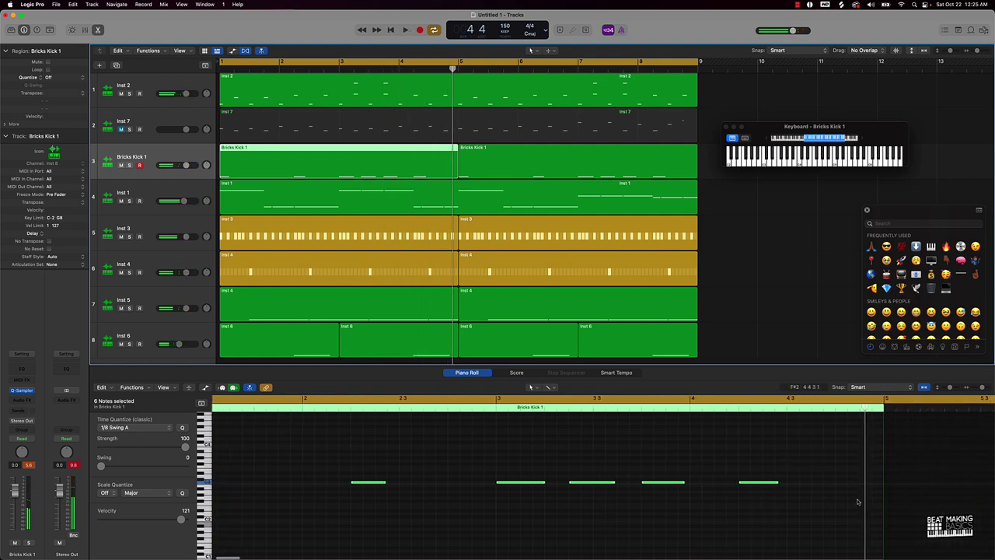
pyautogui.click(859, 485)
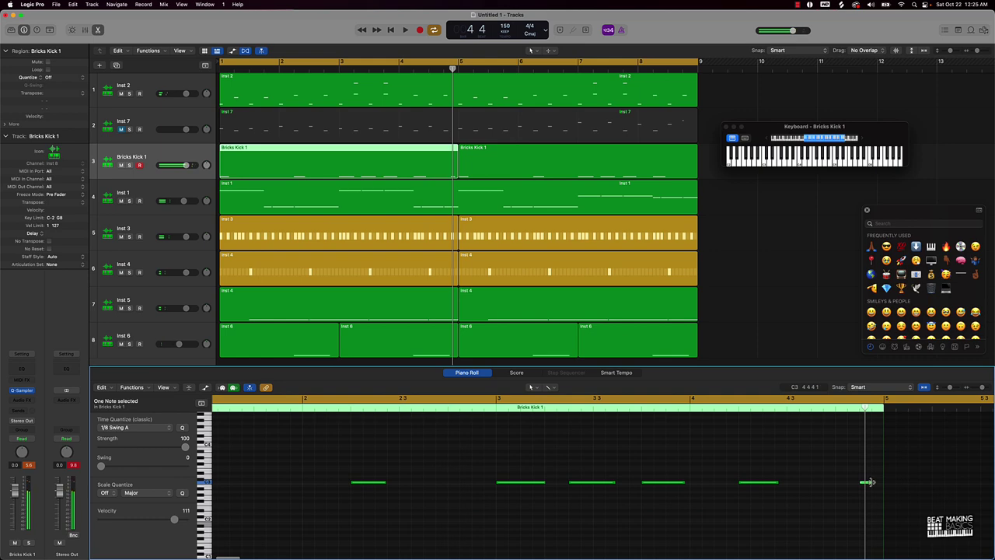
pyautogui.doubleClick(739, 410)
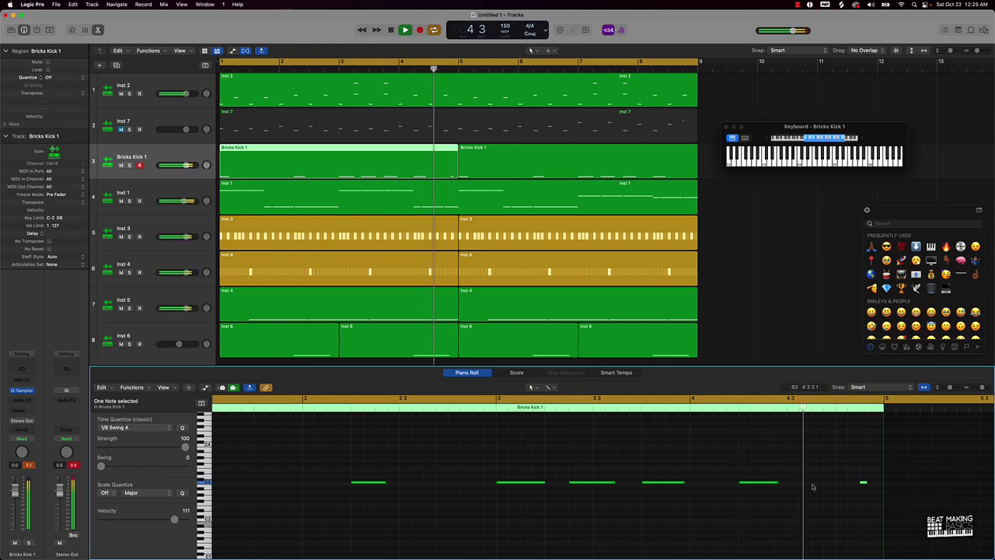
pyautogui.press('space')
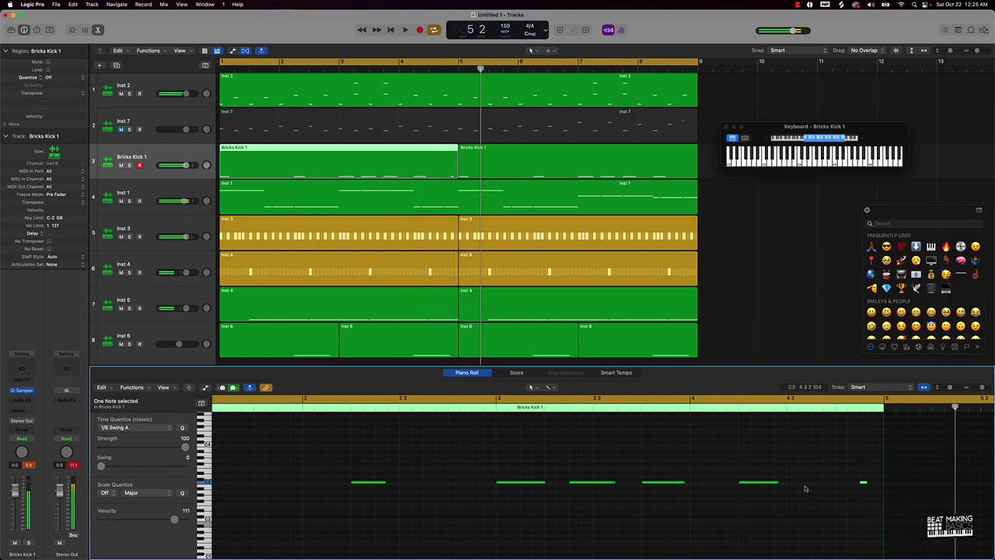
pyautogui.doubleClick(739, 409)
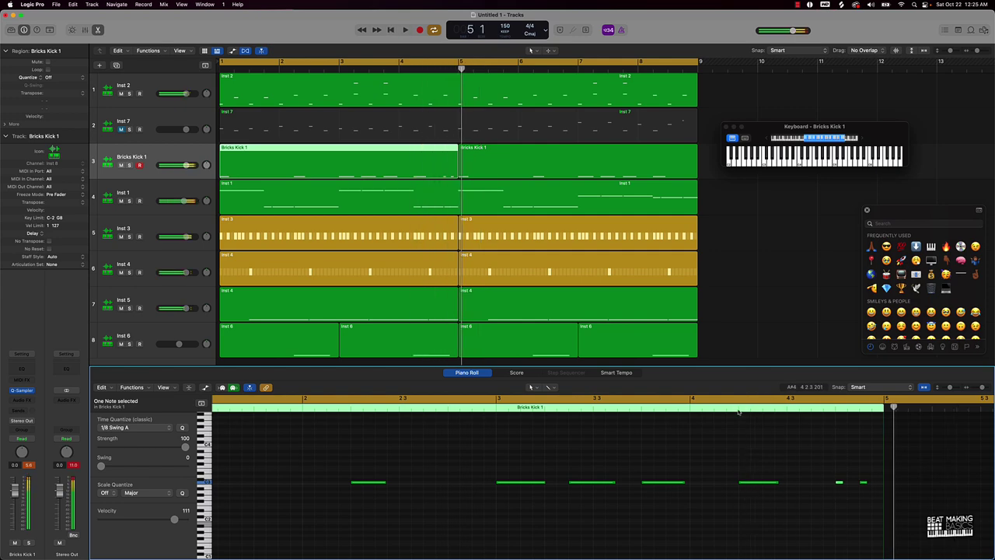
pyautogui.press('Return')
pyautogui.press('space')
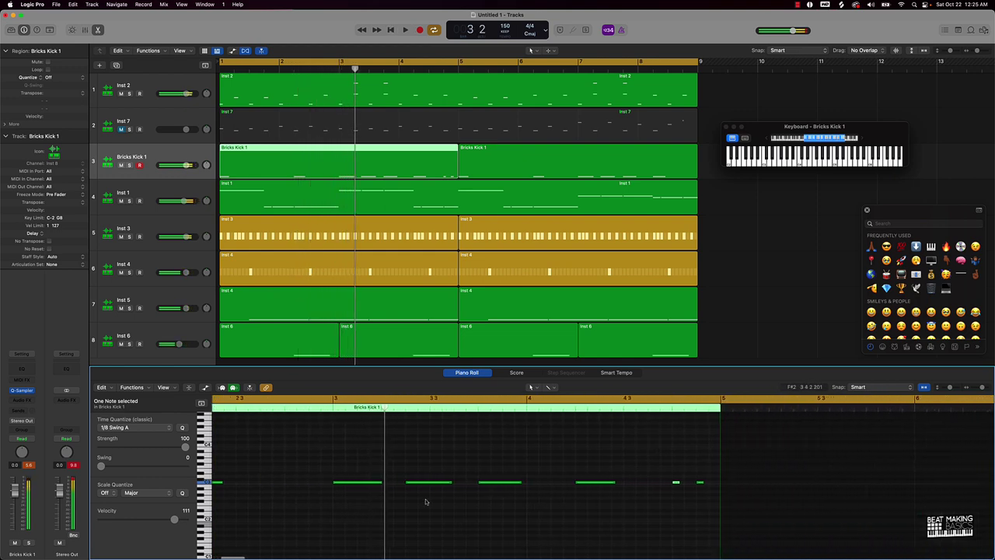
# Mute the second and third kick notes of bar 3 and play the arrangement from the start
pyautogui.moveTo(455, 465); pyautogui.dragTo(413, 502)
pyautogui.hotkey('ctrl', 'm')
pyautogui.press(',')
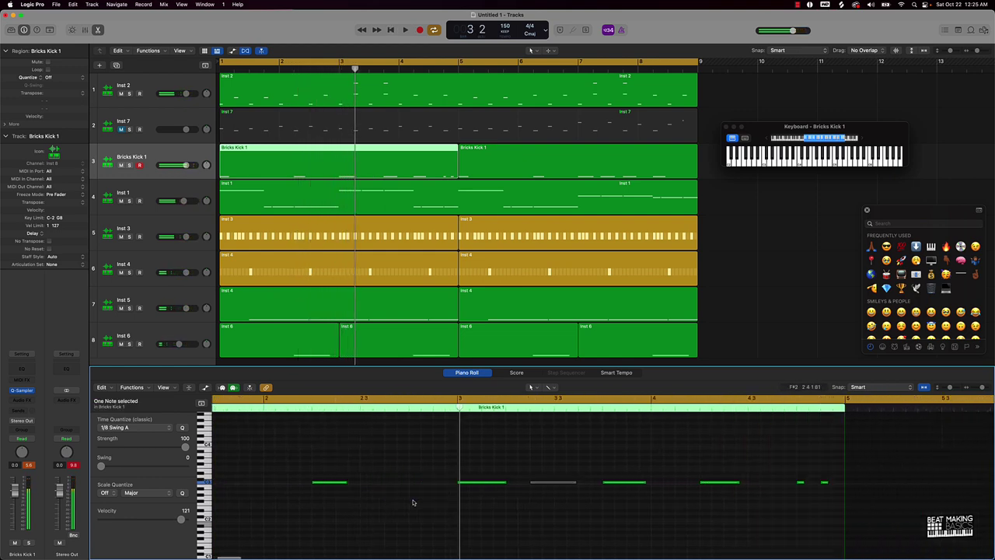
pyautogui.press('Return')
pyautogui.press('space')
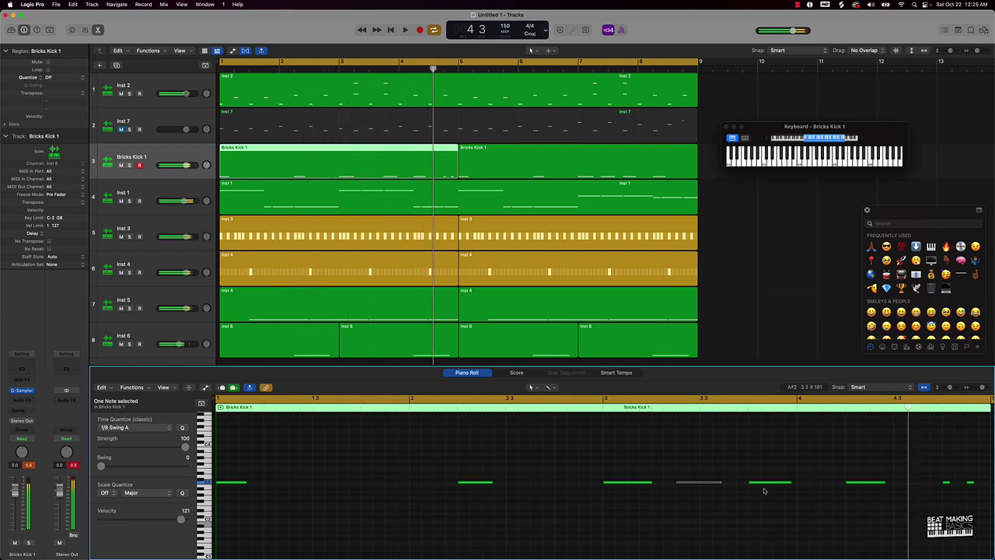
pyautogui.hotkey('ctrl', 'm')
pyautogui.press('space')
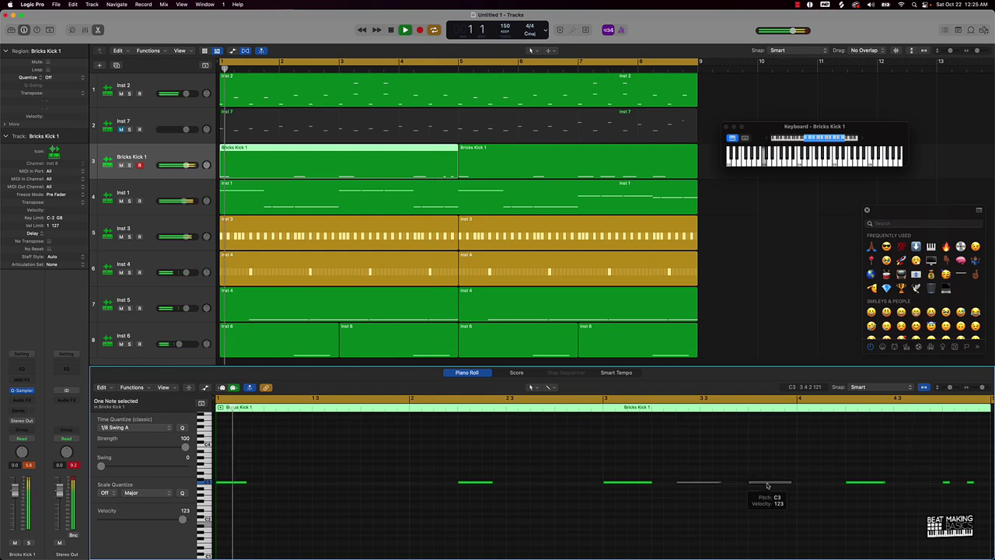
pyautogui.click(754, 504)
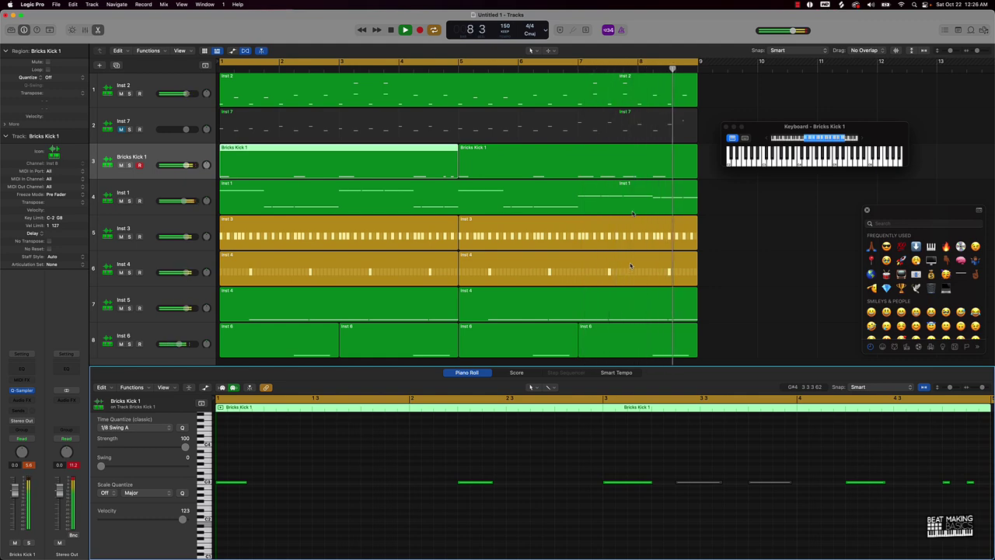
# In the second kick region, shorten the bar 8 note to 0 0 1 0 and duplicate it shortly after
pyautogui.click(666, 165)
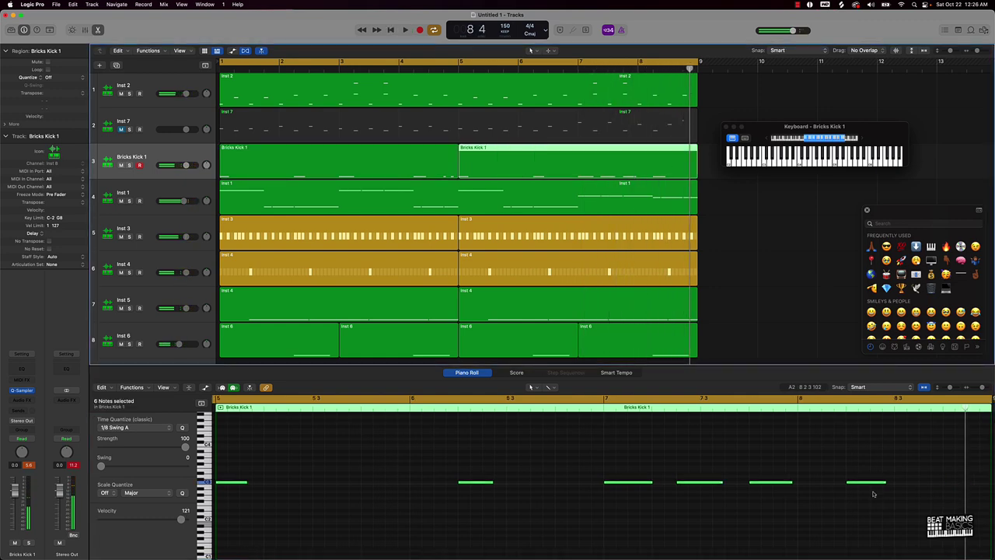
pyautogui.moveTo(886, 482); pyautogui.dragTo(857, 486)
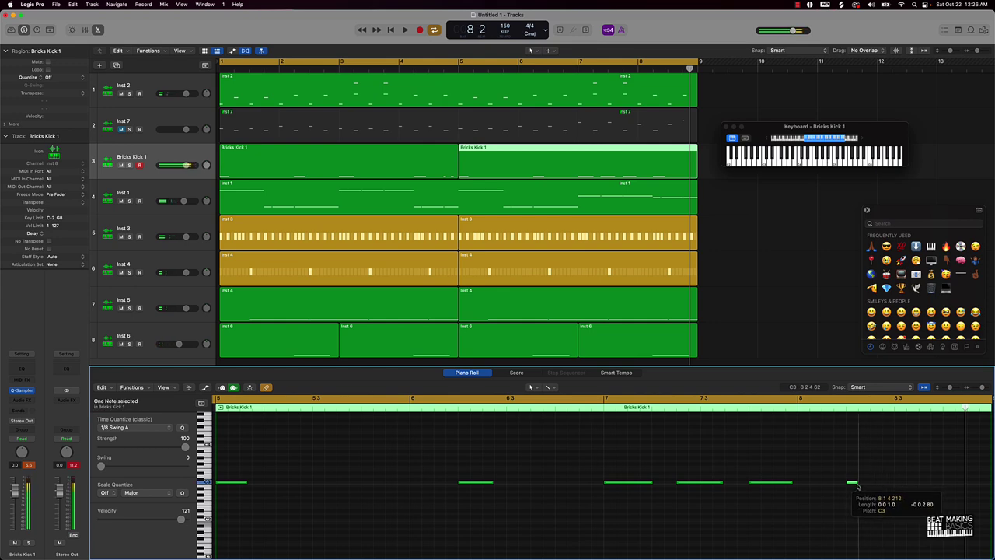
pyautogui.press('space')
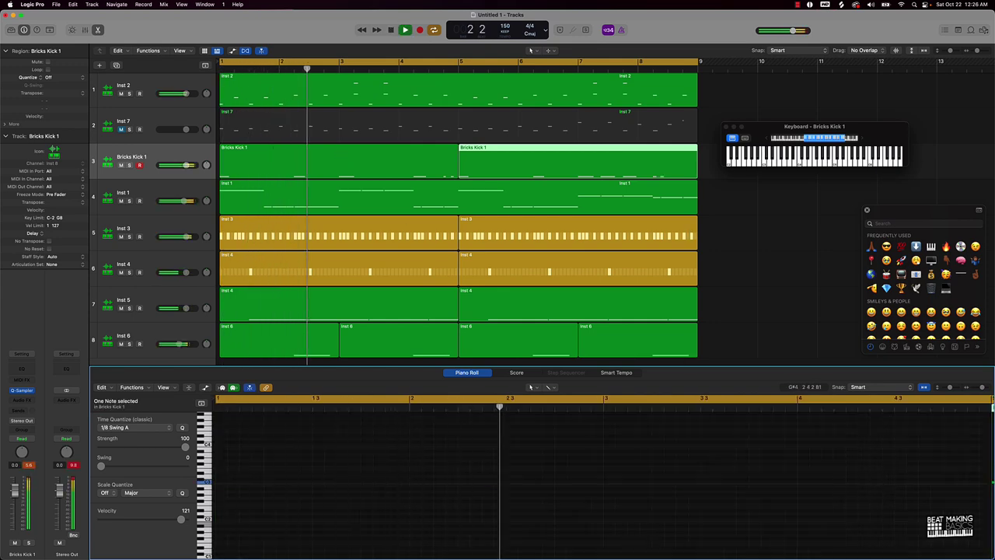
# Join the two Bricks Kick 1 regions into a single eight-bar region
pyautogui.click(711, 164)
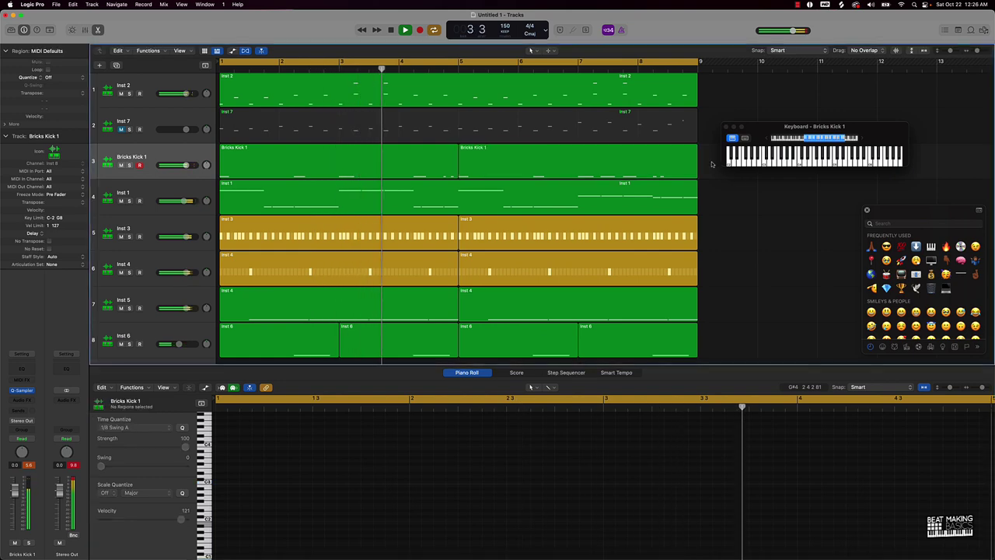
pyautogui.moveTo(711, 164); pyautogui.dragTo(403, 172)
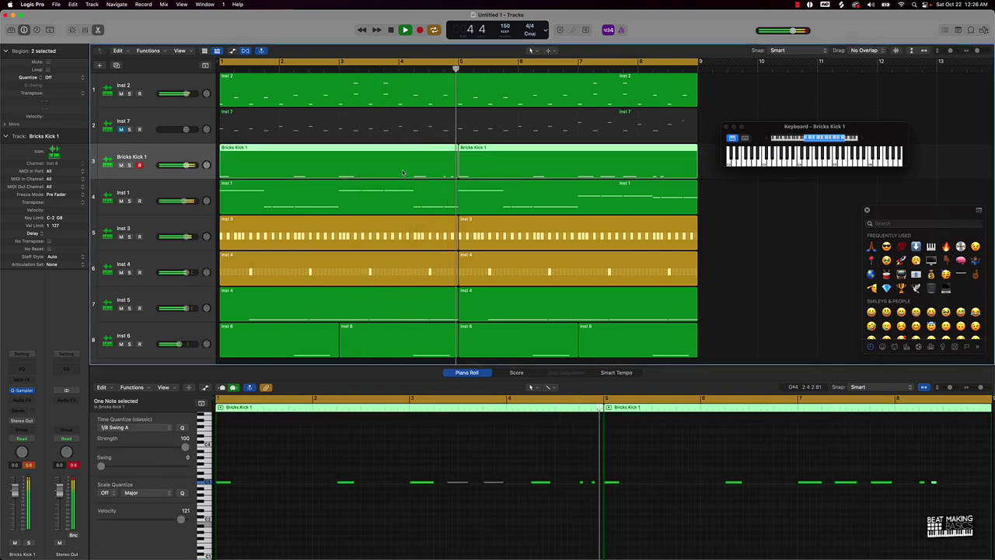
pyautogui.press('super+j')
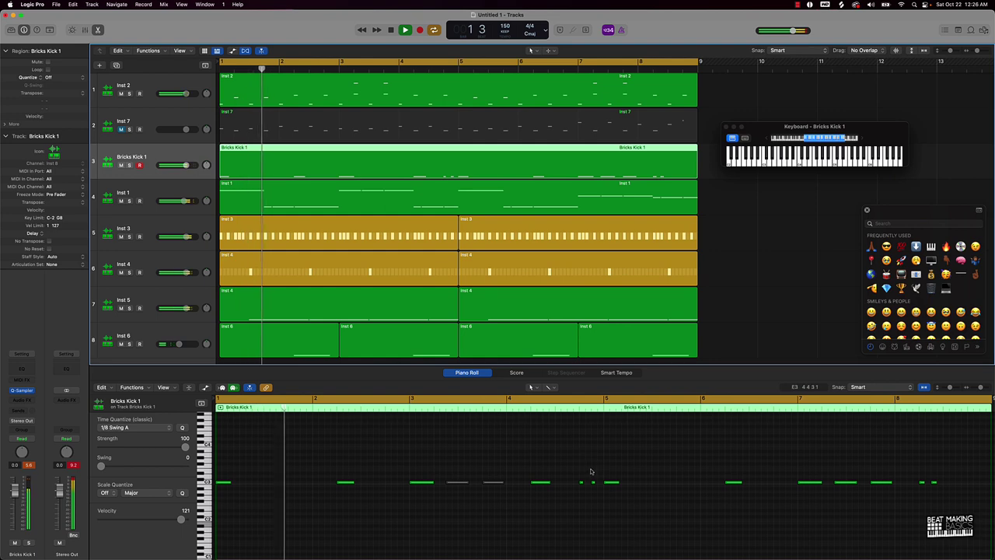
# Mute the last short kick note of bar 4 and add a short C3 note just before beat 2 of bar 2
pyautogui.click(592, 482)
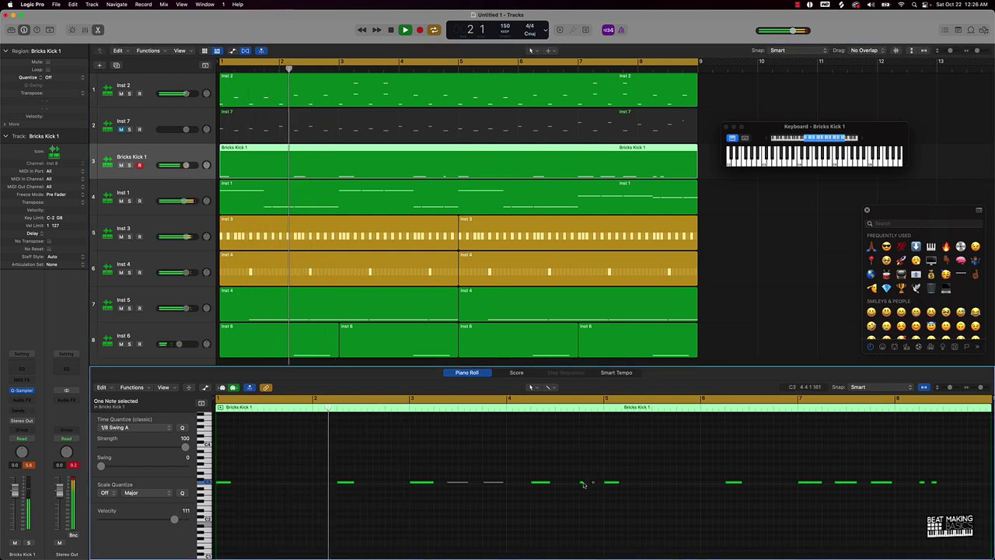
pyautogui.press('space')
pyautogui.press('space')
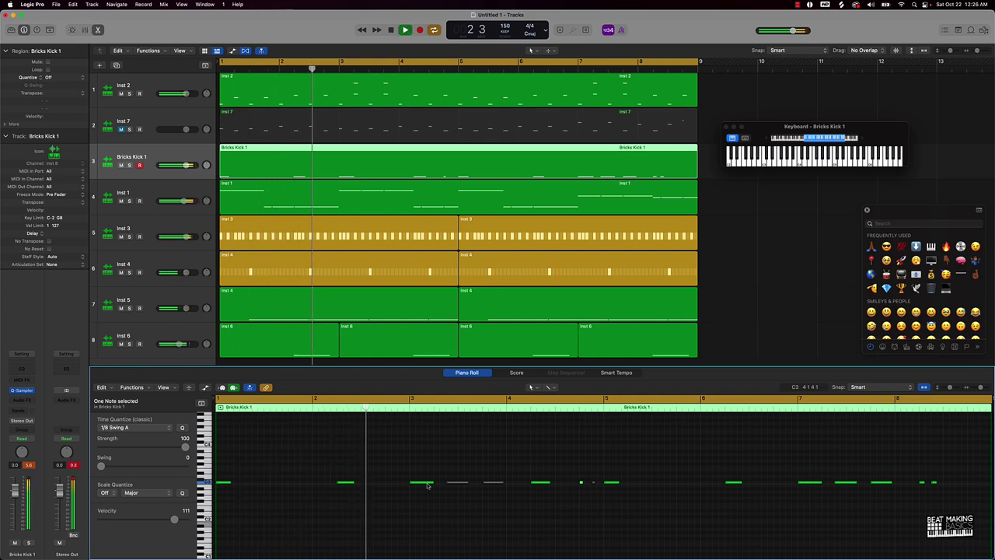
pyautogui.press('space')
pyautogui.press('space')
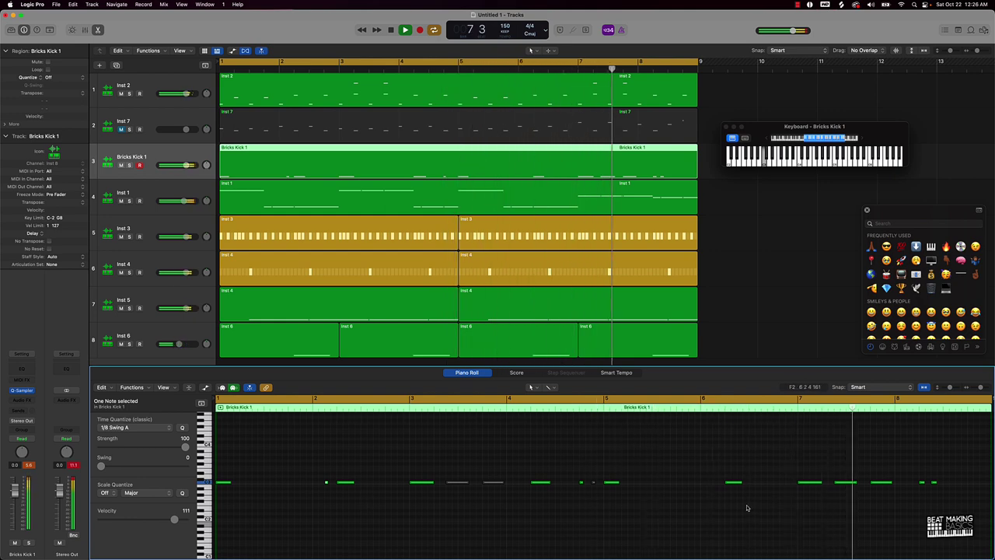
# Add a short C3 kick note in the third beat of bar 8 and play back the end of the loop
pyautogui.press('space')
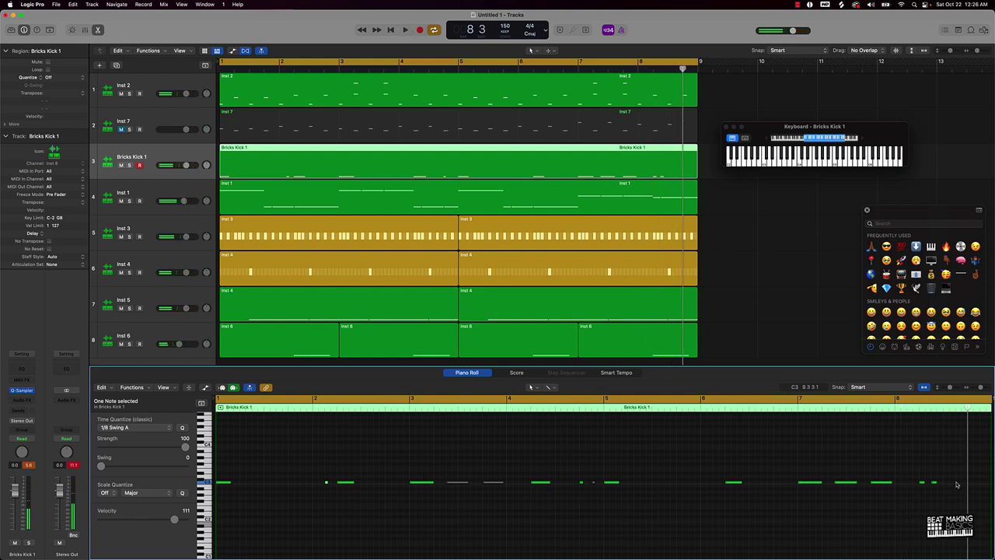
pyautogui.doubleClick(912, 408)
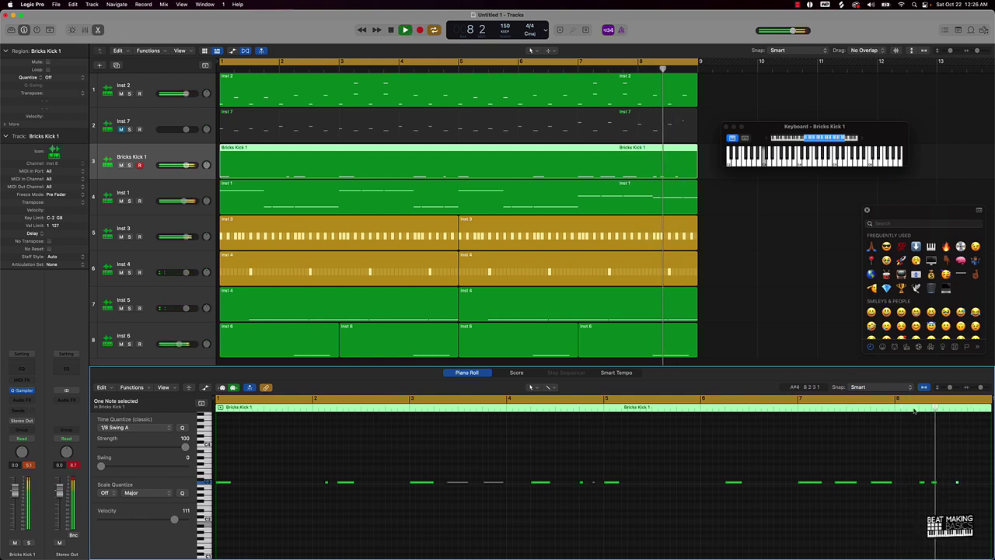
pyautogui.press('space')
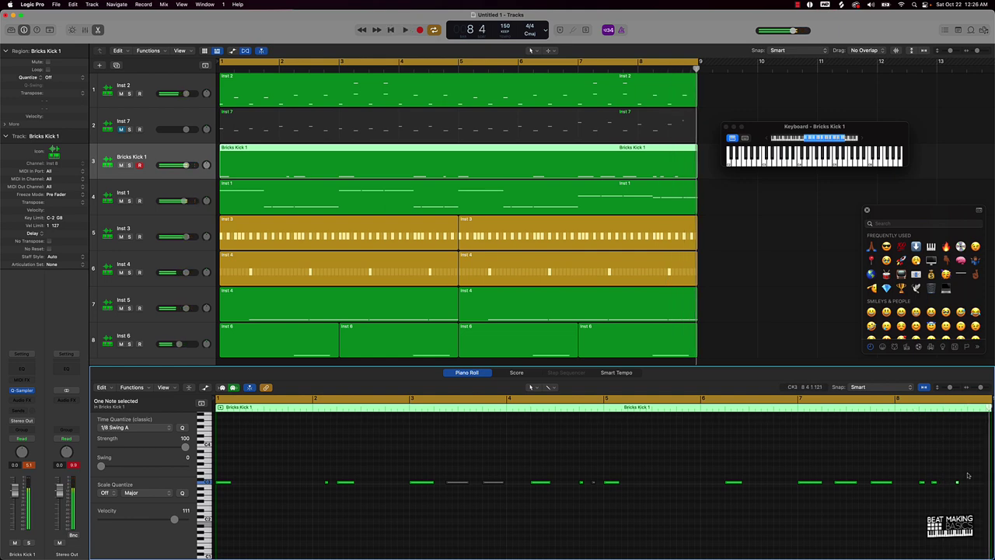
# Create one new software instrument track with Quick Sampler (Single Sample) below the Inst 6 track while the loop plays
pyautogui.doubleClick(915, 412)
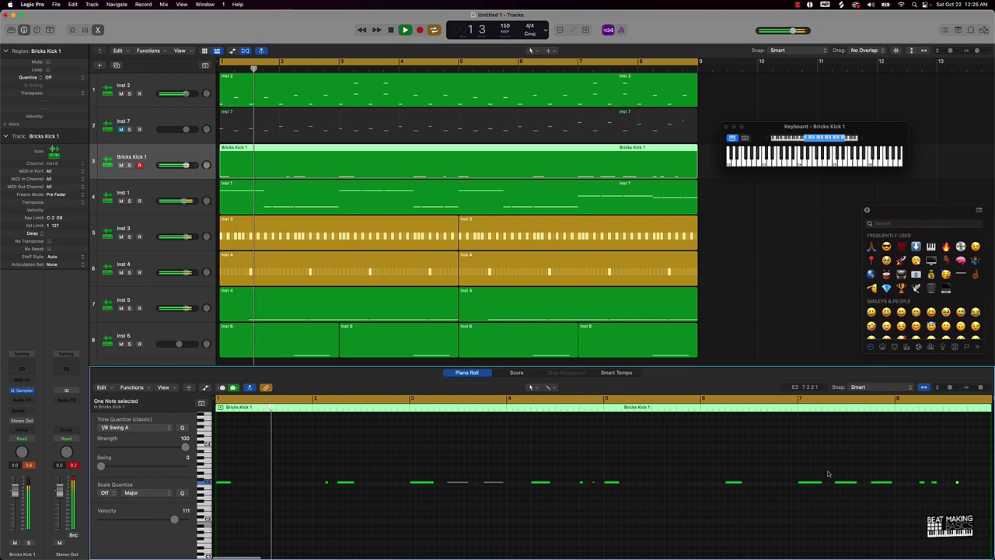
pyautogui.scroll(-2, 179, 249)
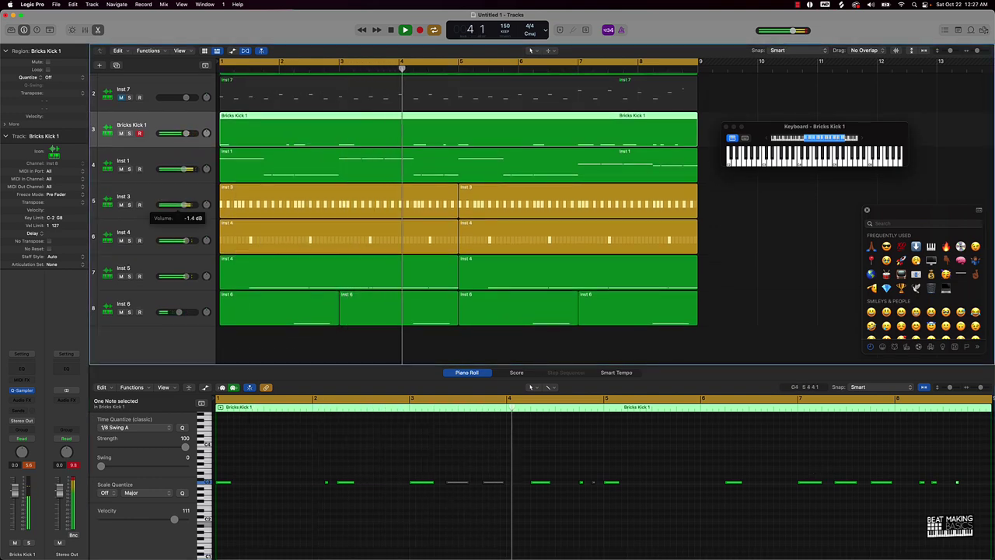
pyautogui.click(129, 308)
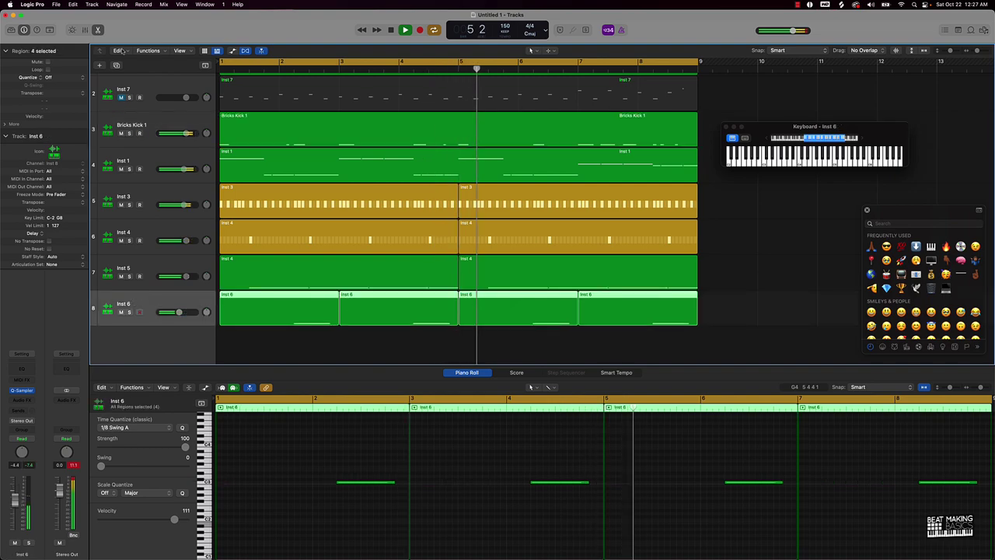
pyautogui.click(102, 65)
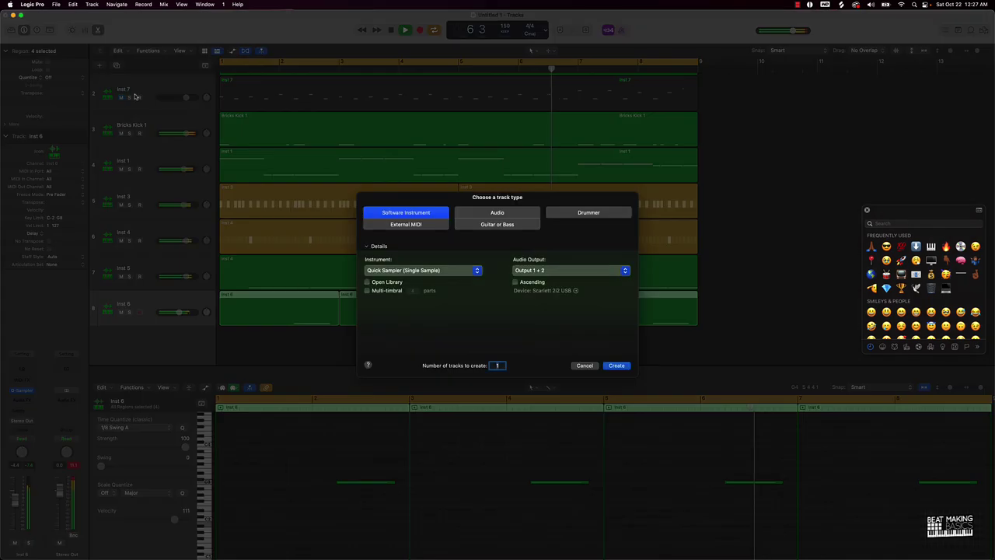
pyautogui.click(610, 366)
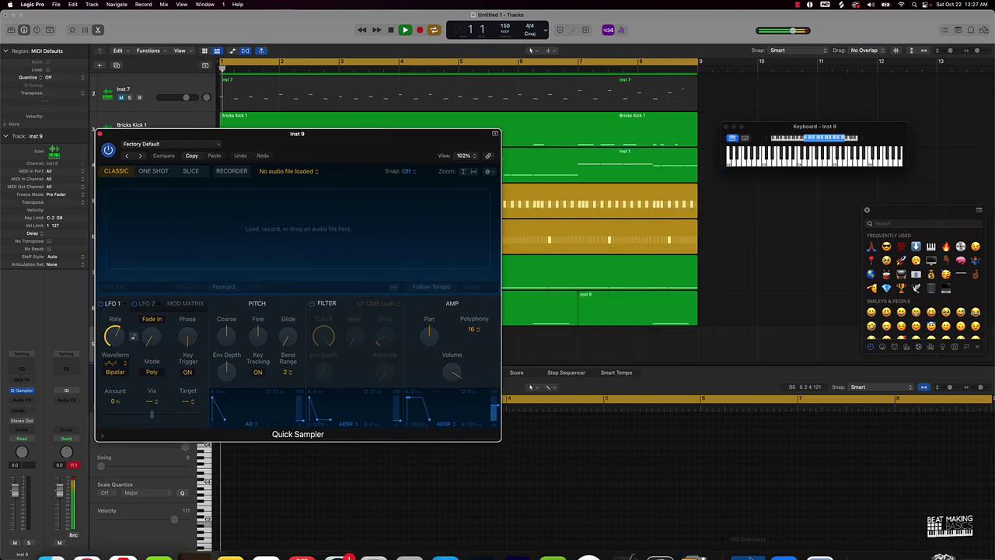
# Switch to Splice, replace the "kick" search with "hat" and filter the samples by the open tag
pyautogui.moveTo(784, 557)
pyautogui.click(588, 535)
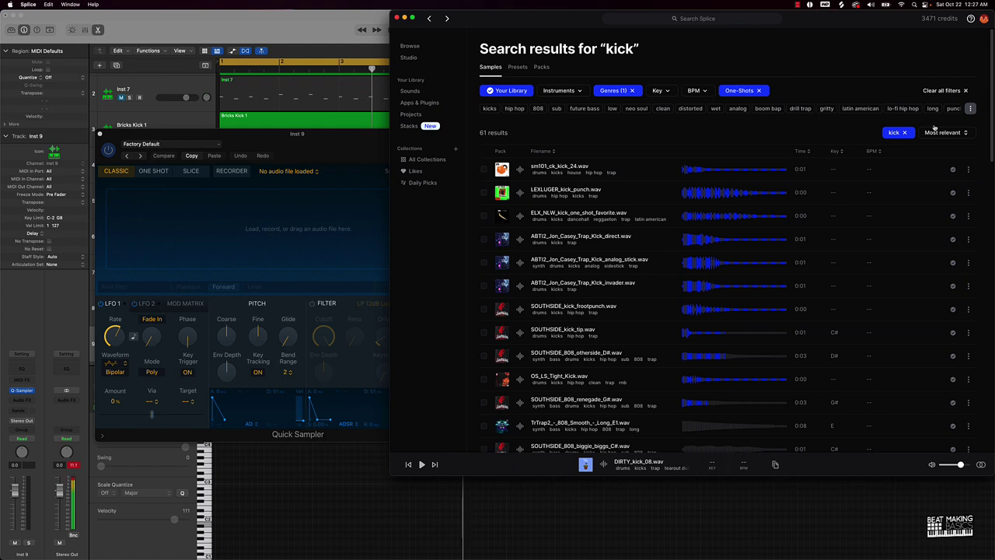
pyautogui.click(904, 132)
pyautogui.click(908, 133)
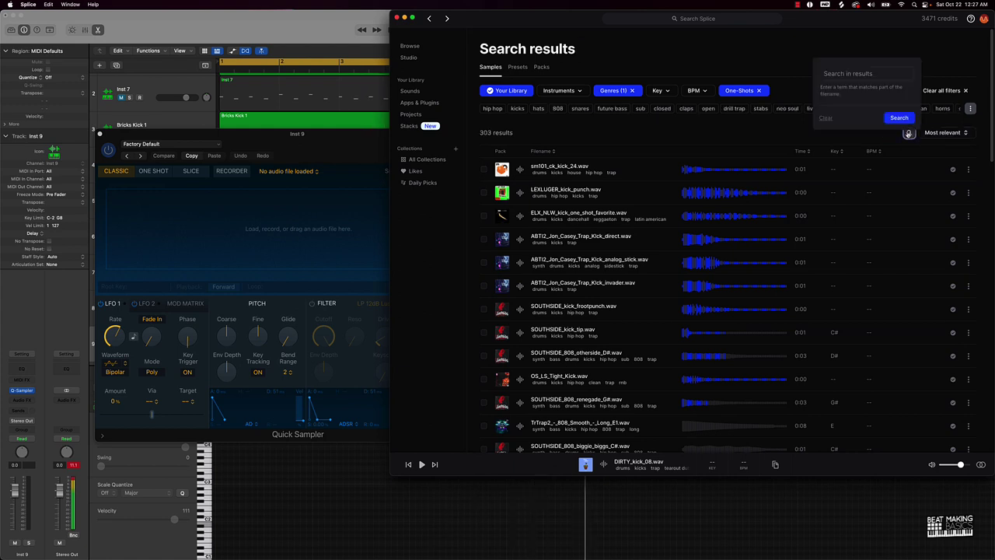
pyautogui.click(846, 72)
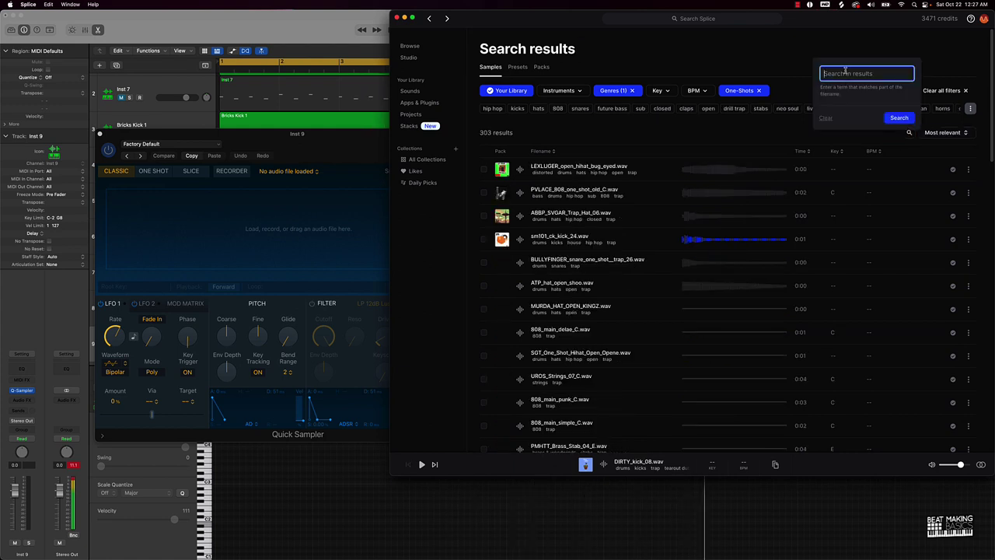
pyautogui.write('hat')
pyautogui.press('Return')
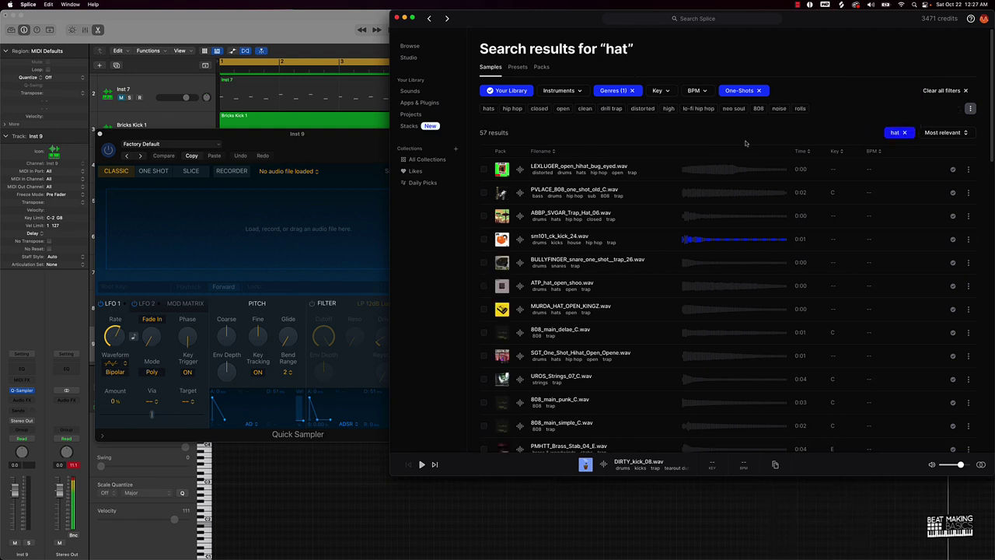
pyautogui.click(563, 107)
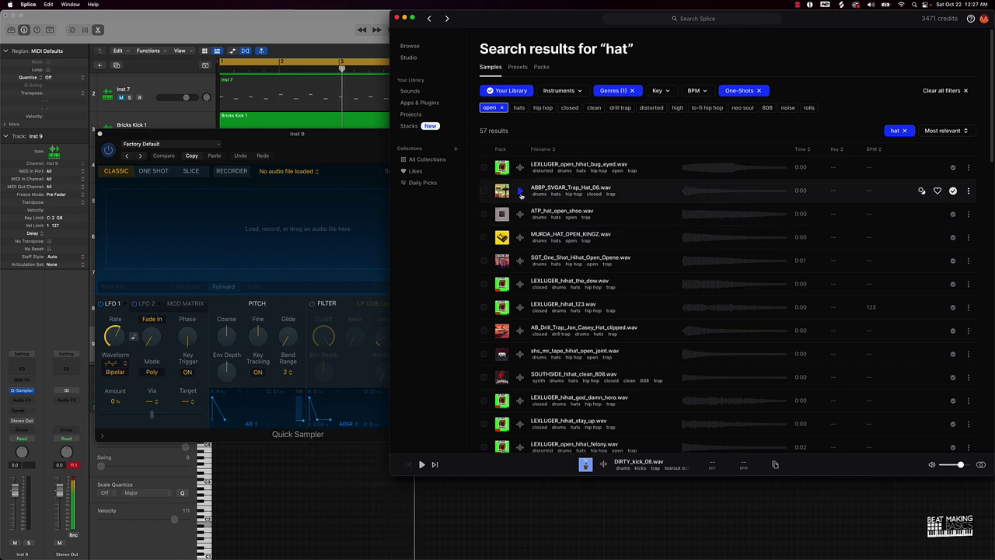
# Audition the open hat samples and load MURDA_HAT_OPEN_KINGZ.wav into the Inst 9 Quick Sampler
pyautogui.click(521, 193)
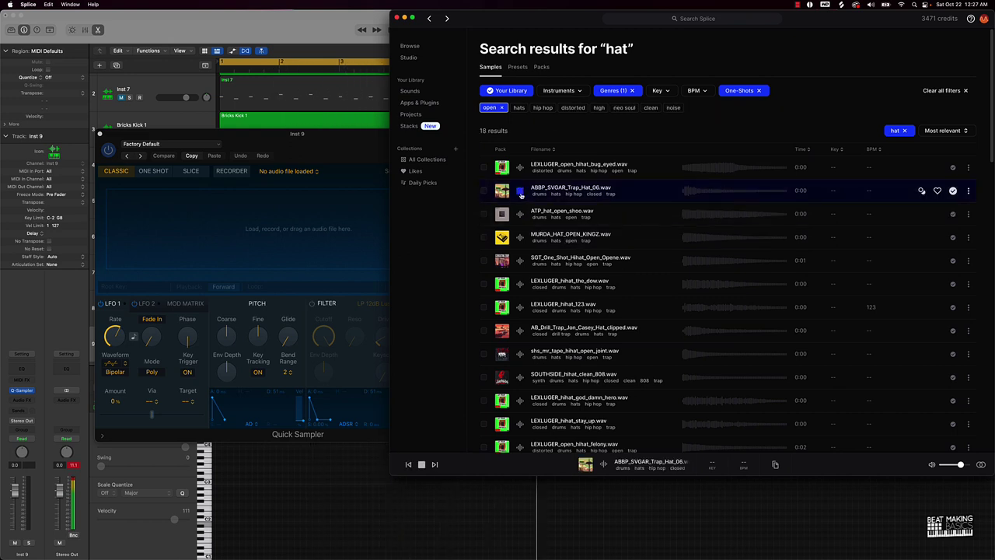
pyautogui.click(520, 194)
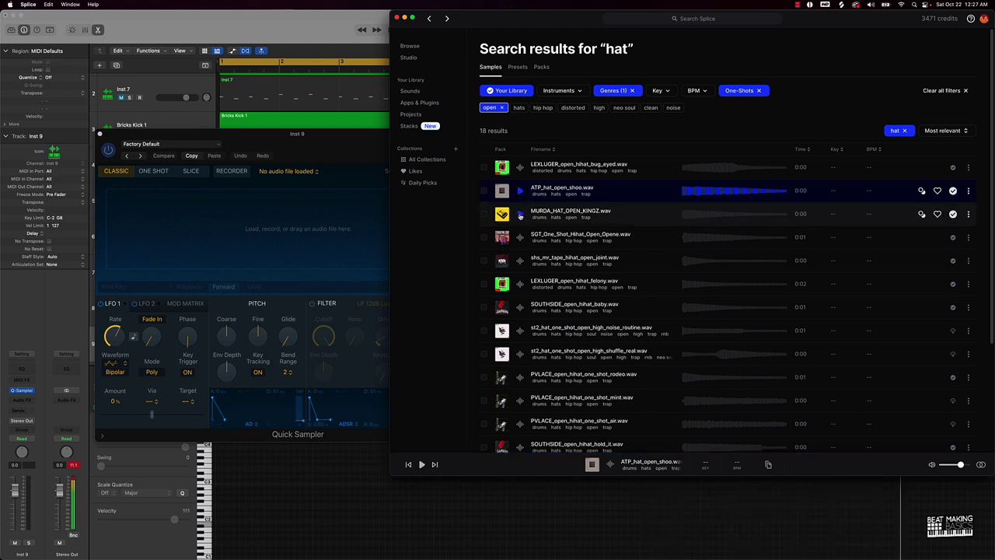
pyautogui.click(520, 215)
pyautogui.moveTo(599, 216); pyautogui.dragTo(278, 264)
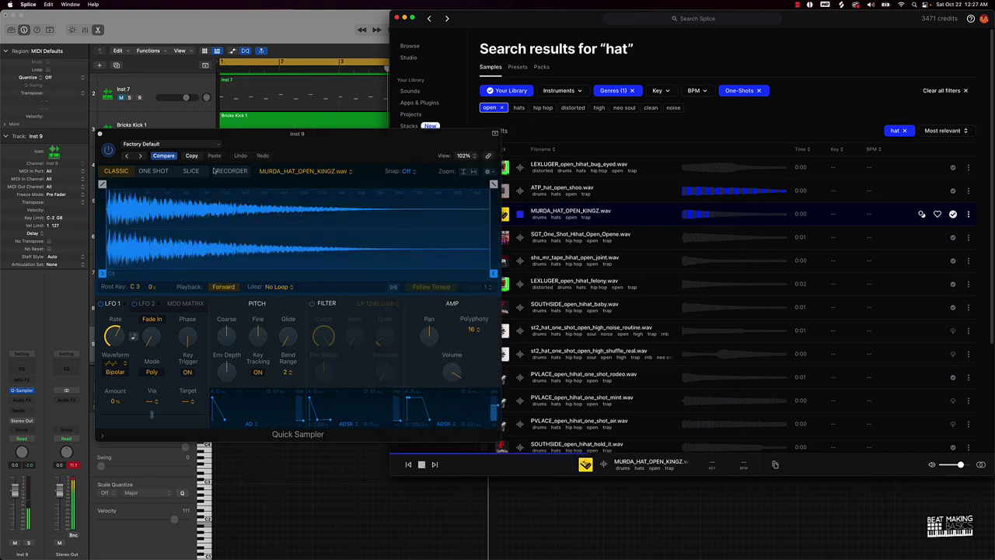
# Record a C3 open hat note on beat 2 of bar 2 on the Inst 9 track and close Quick Sampler
pyautogui.click(217, 29)
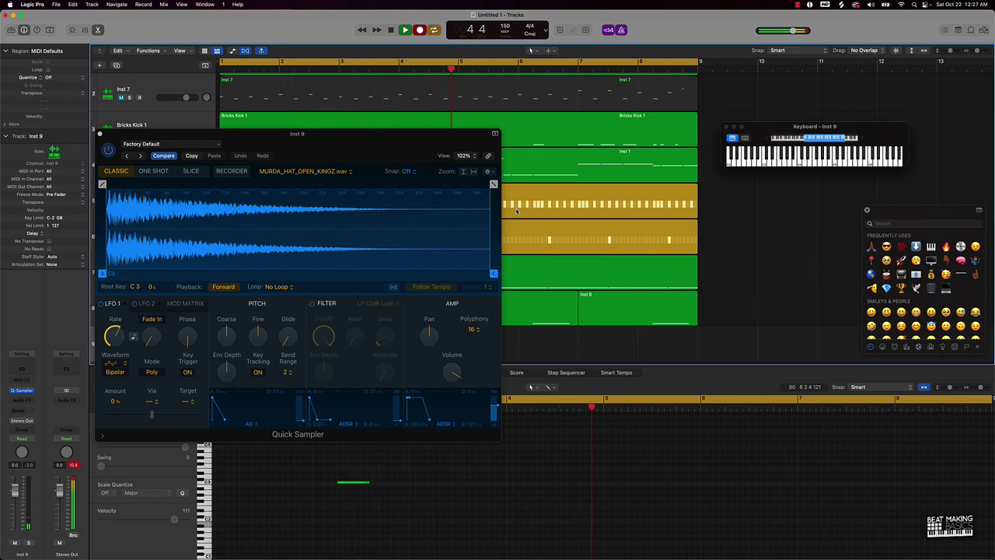
pyautogui.press('space')
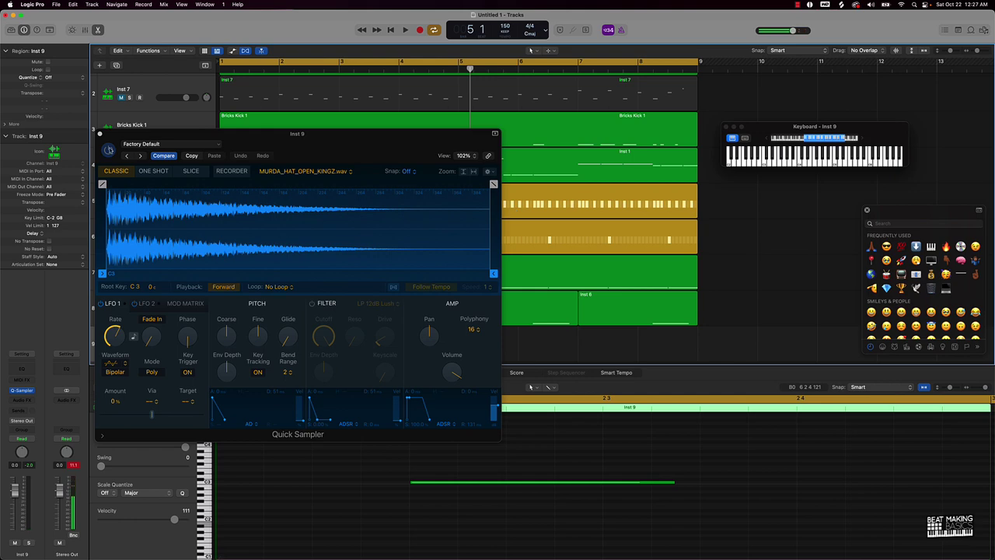
pyautogui.click(100, 135)
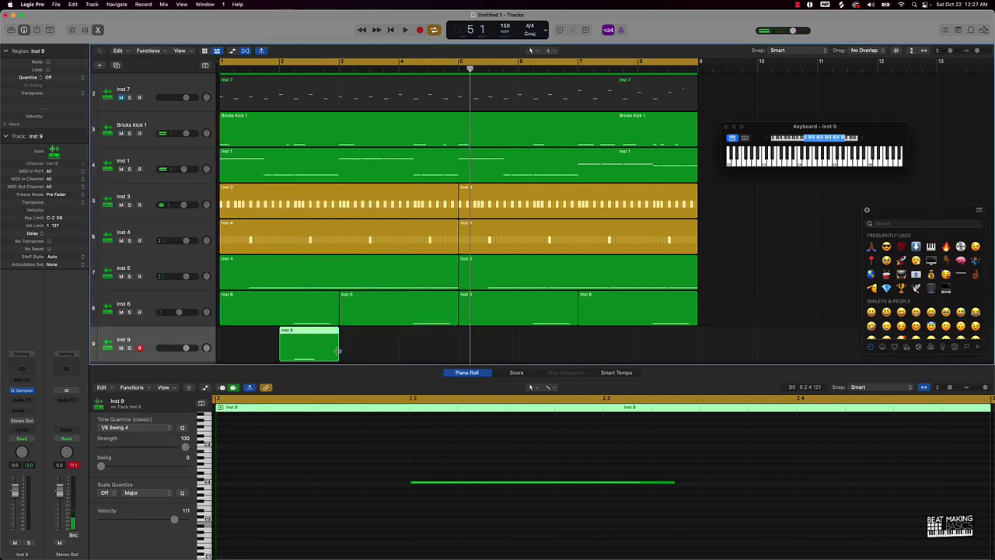
# Extend the Inst 9 region to cover bars 1 to 4, repeat it across bars 5 to 8 and play it back
pyautogui.moveTo(356, 349); pyautogui.dragTo(460, 349)
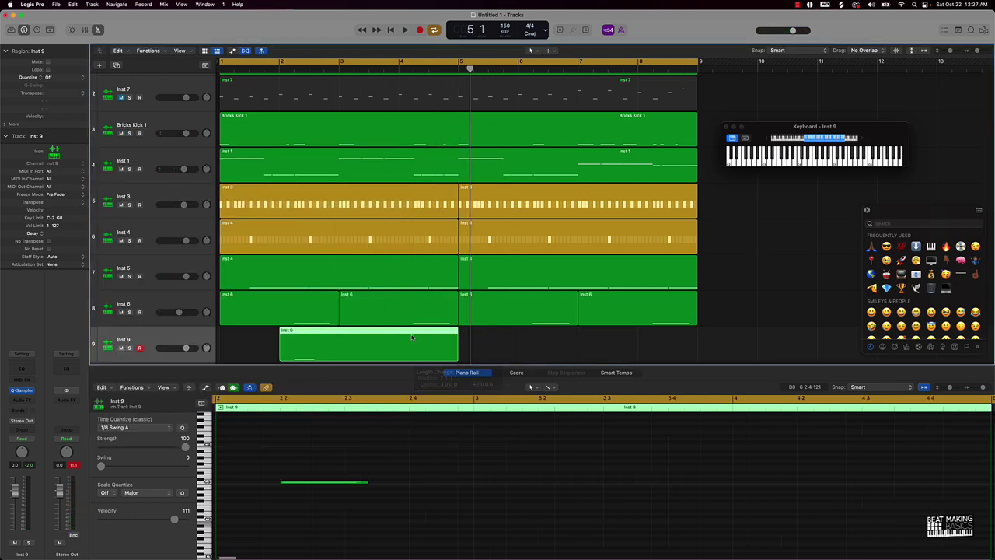
pyautogui.hscroll(1, 362, 348)
pyautogui.moveTo(279, 352); pyautogui.dragTo(220, 350)
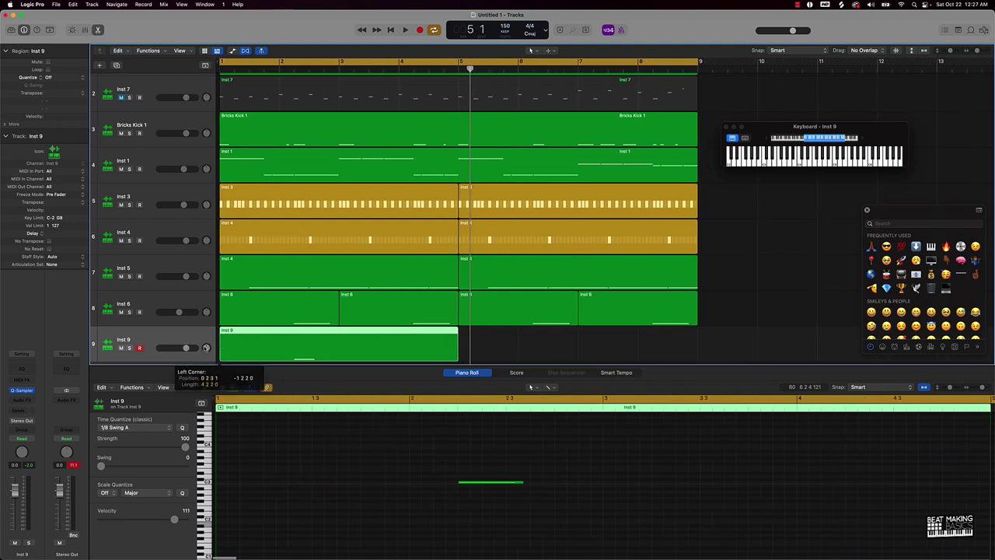
pyautogui.press('super+r')
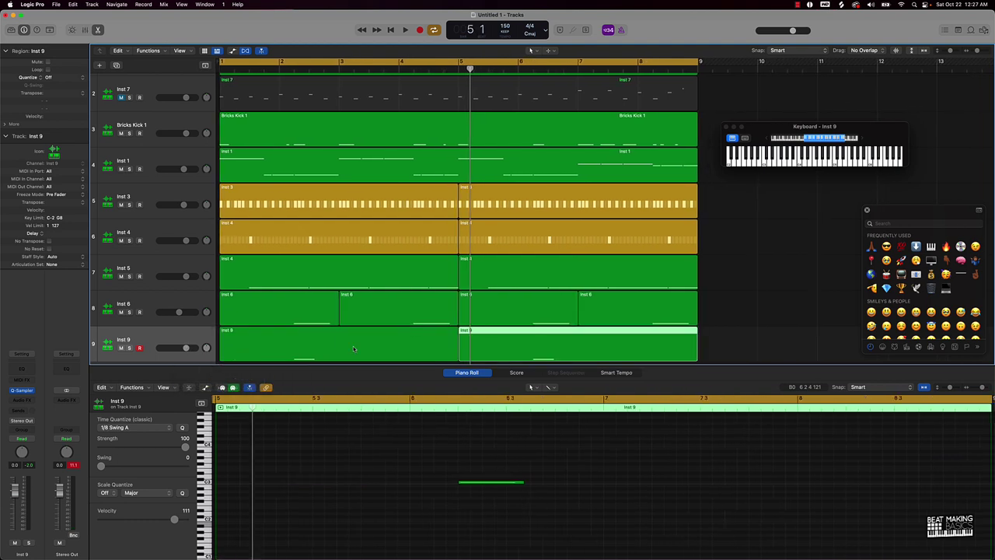
pyautogui.press('space')
pyautogui.click(753, 303)
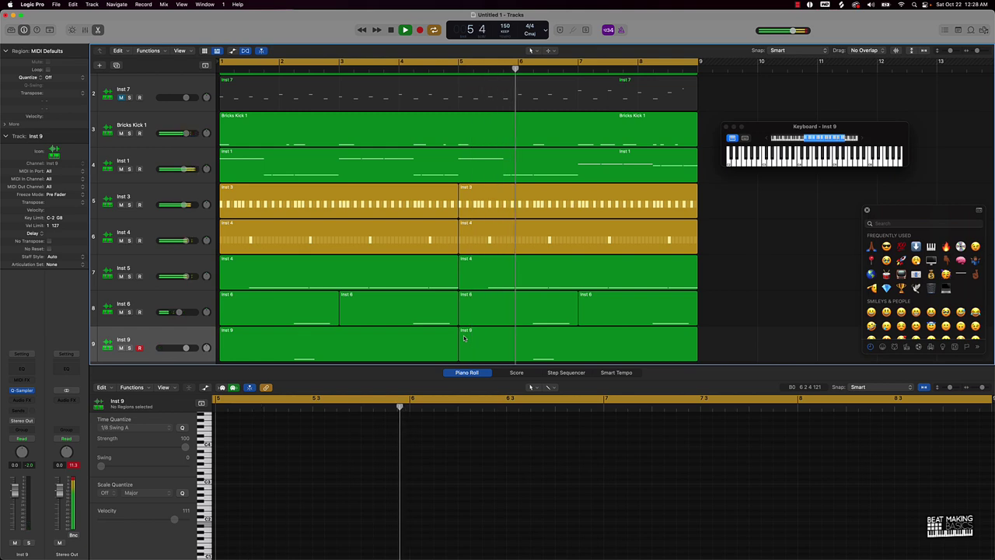
pyautogui.click(373, 293)
pyautogui.keyDown('shift'); pyautogui.click(592, 307); pyautogui.keyUp('shift')
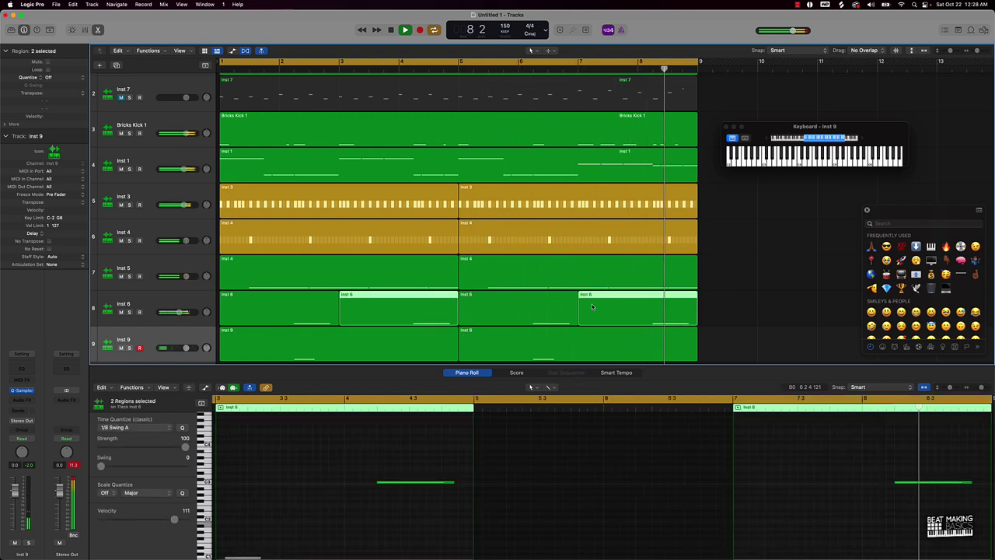
pyautogui.keyDown('shift'); pyautogui.click(528, 313); pyautogui.keyUp('shift')
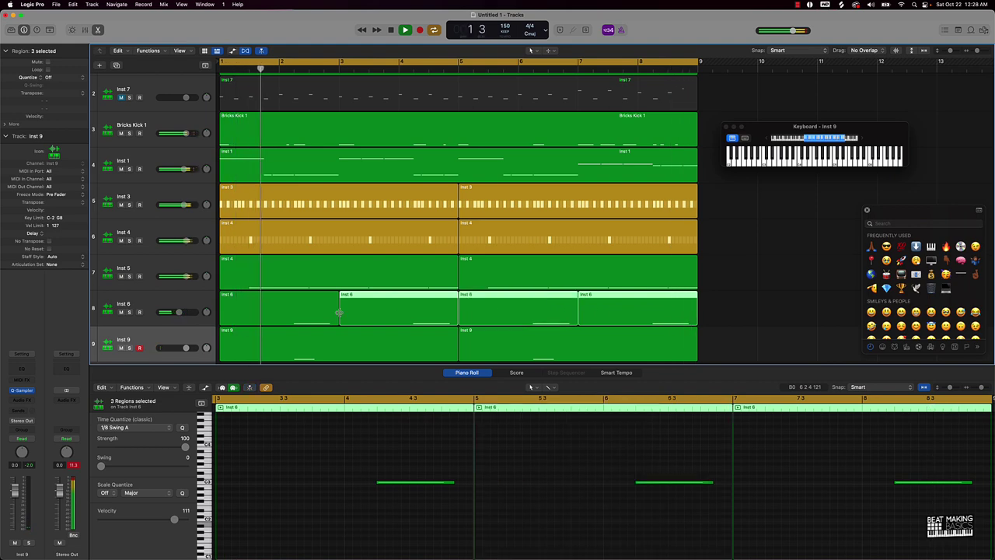
pyautogui.click(719, 315)
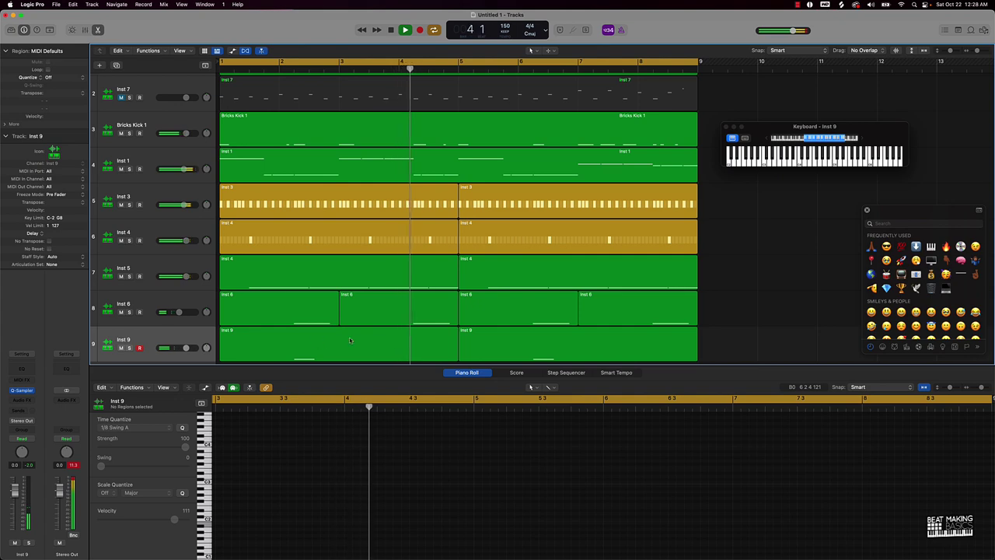
# Shorten the first Inst 9 region to two bars, repeat it through bar 8 and play back the loop
pyautogui.press('space')
pyautogui.moveTo(457, 353); pyautogui.dragTo(339, 354)
pyautogui.press('super+r')
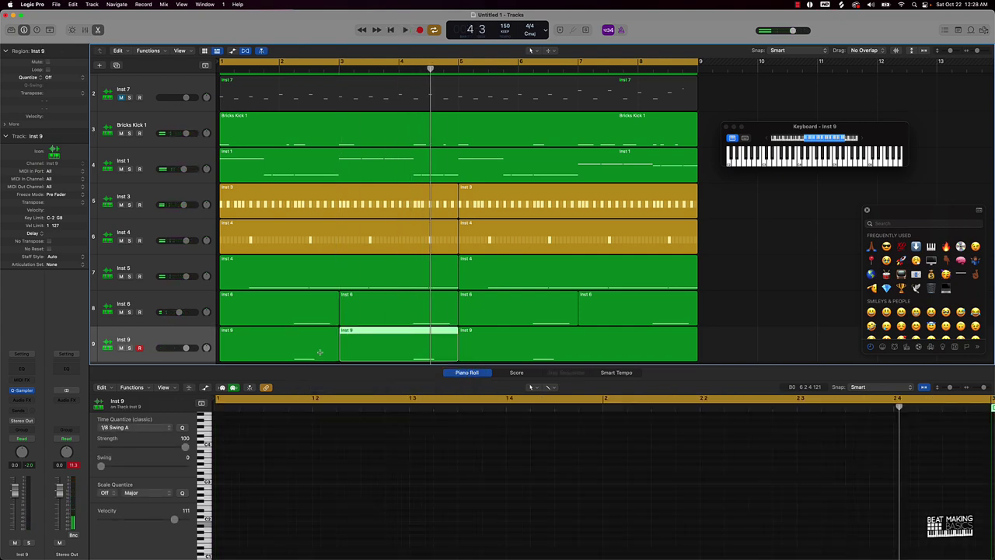
pyautogui.press('super+r')
pyautogui.press('super+r')
pyautogui.press('space')
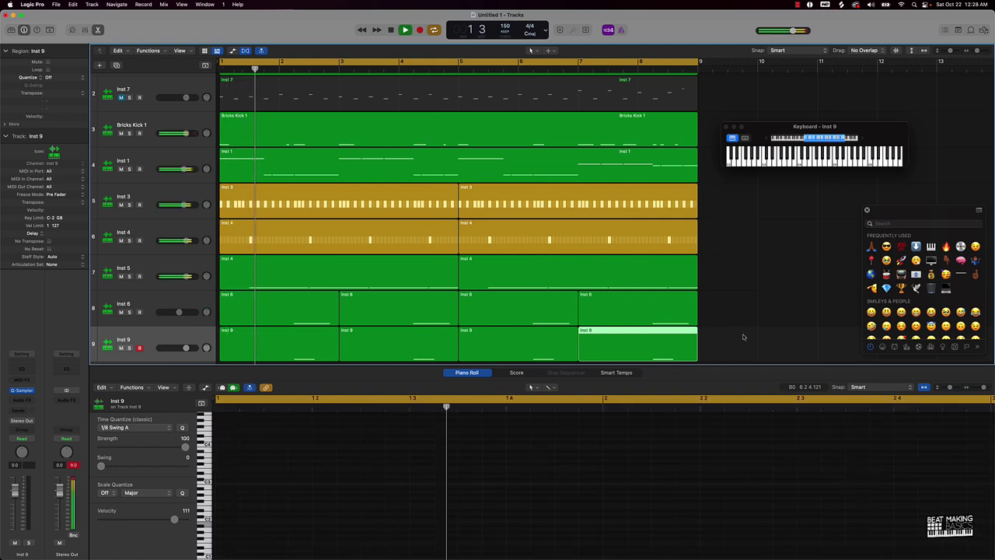
pyautogui.click(743, 336)
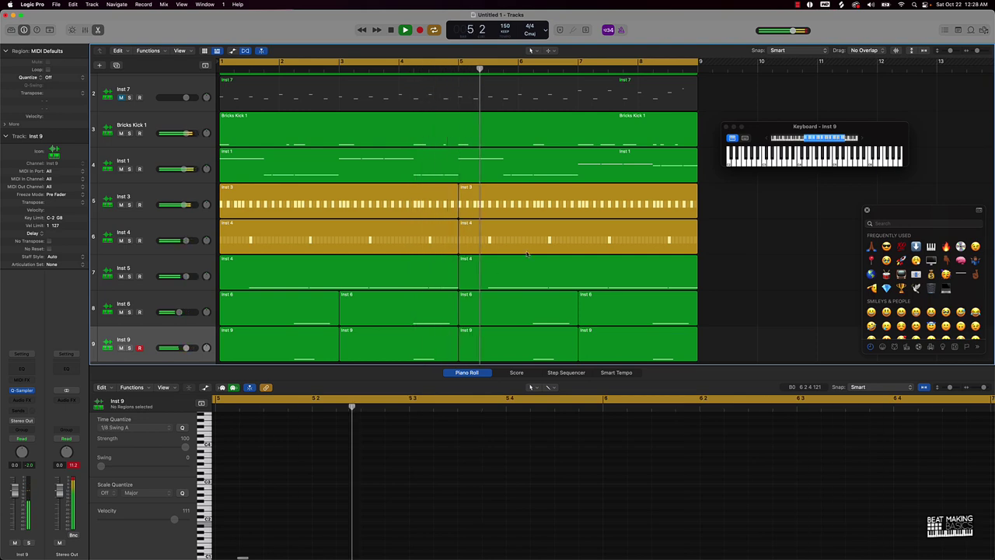
# Add a short C3 note on beat 4 of bar 8 in the Bricks Kick 1 region and play back the loop's end
pyautogui.click(573, 138)
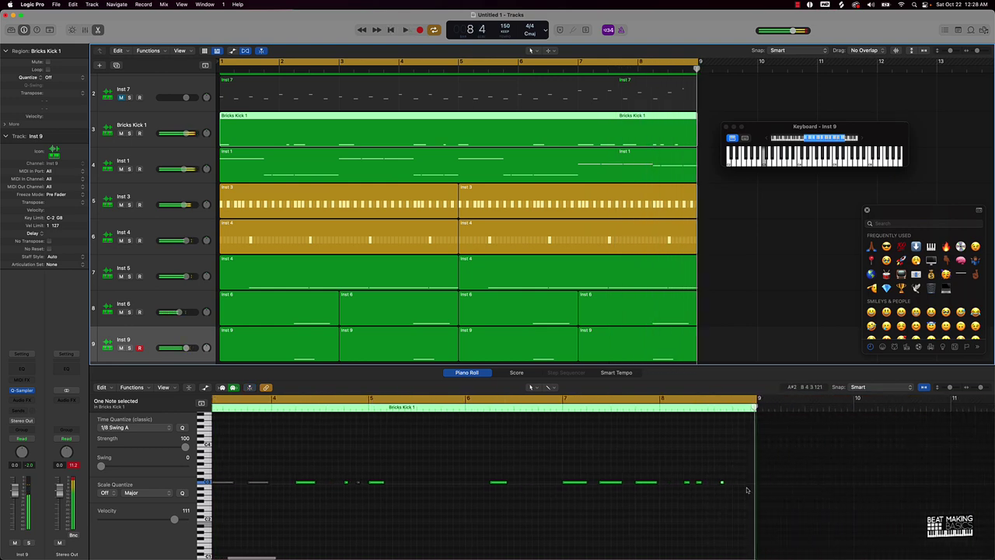
pyautogui.click(708, 408)
pyautogui.press('space')
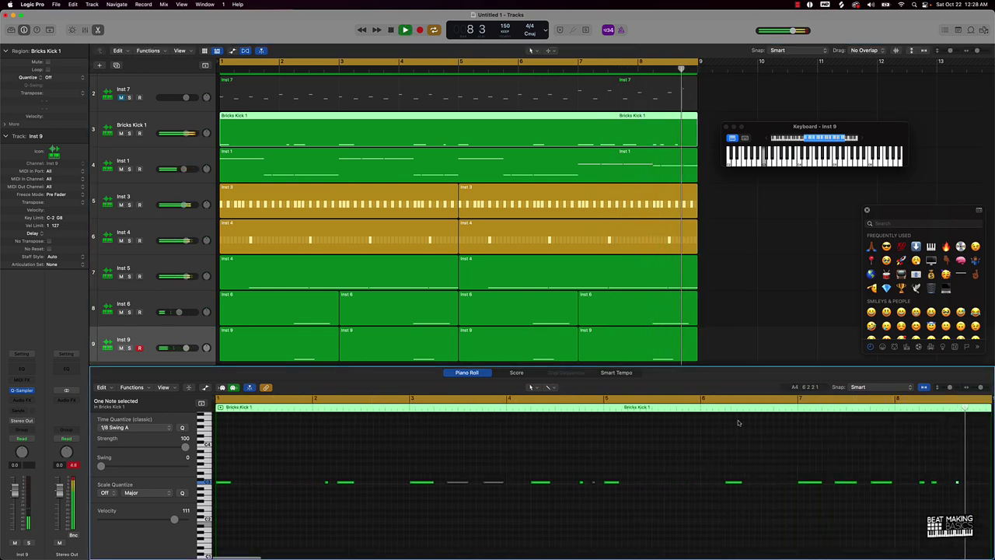
pyautogui.press('space')
pyautogui.hscroll(2, 975, 515)
pyautogui.press('space')
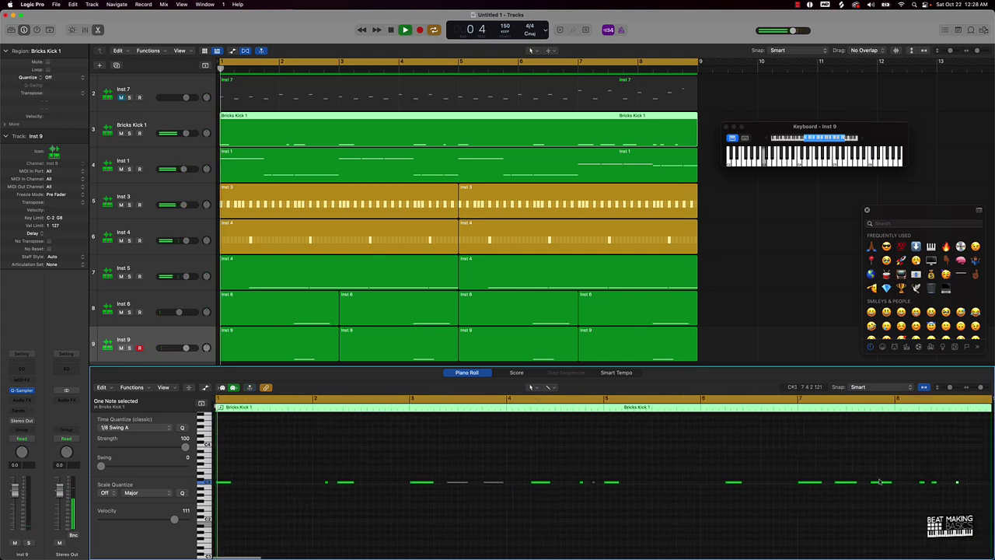
pyautogui.press('space')
pyautogui.hscroll(2, 878, 484)
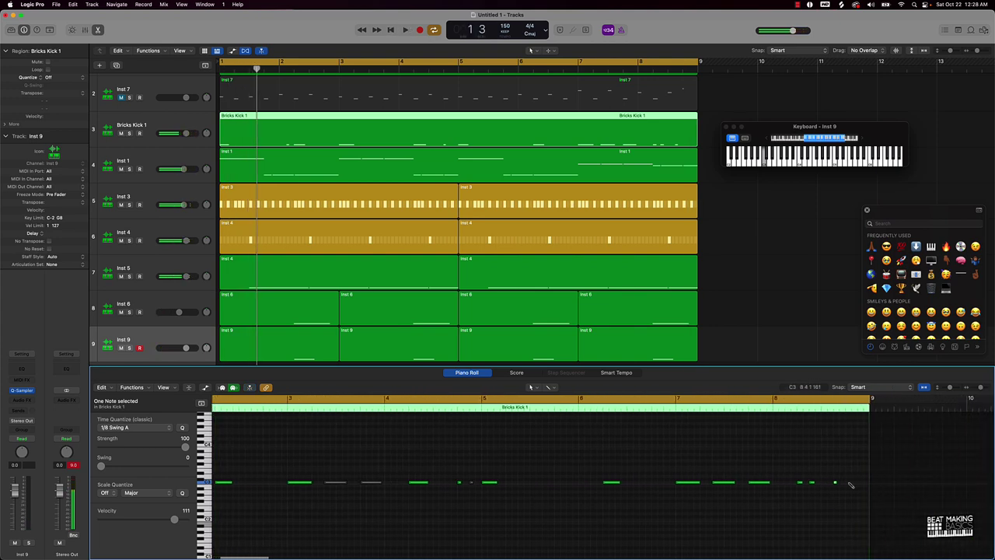
pyautogui.press('space')
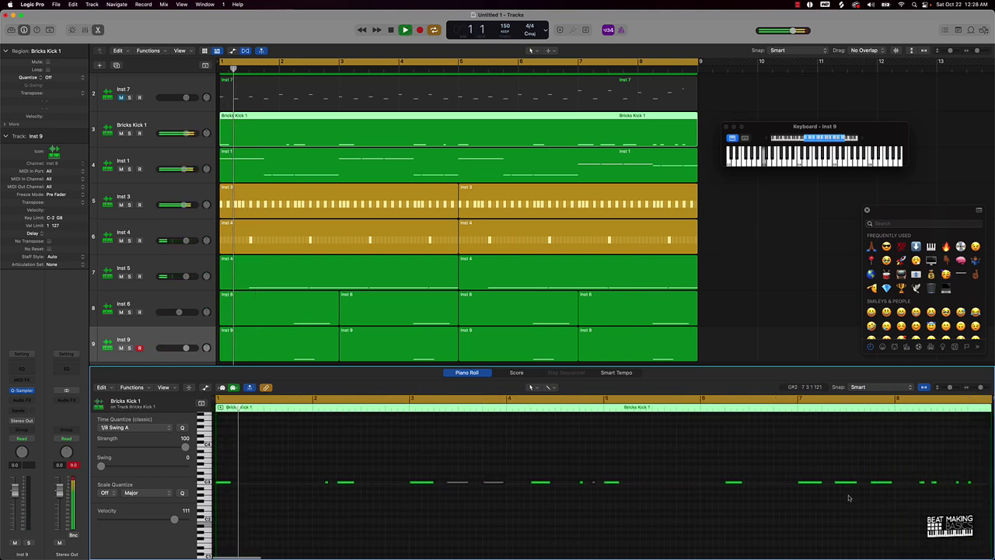
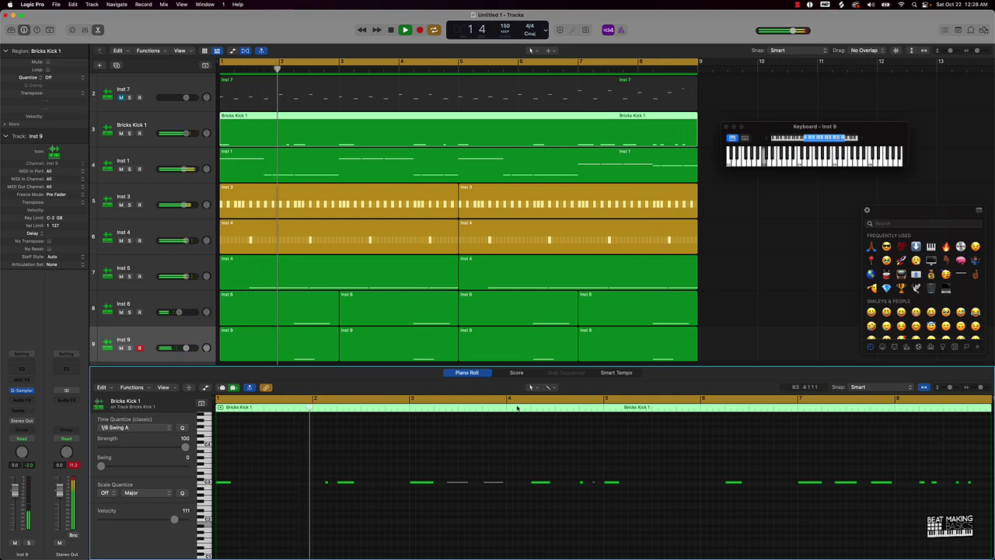
# Bounce the Inst 2 region in place to a new track, muting the source, and play back the loop
pyautogui.click(703, 262)
pyautogui.scroll(2, 327, 111)
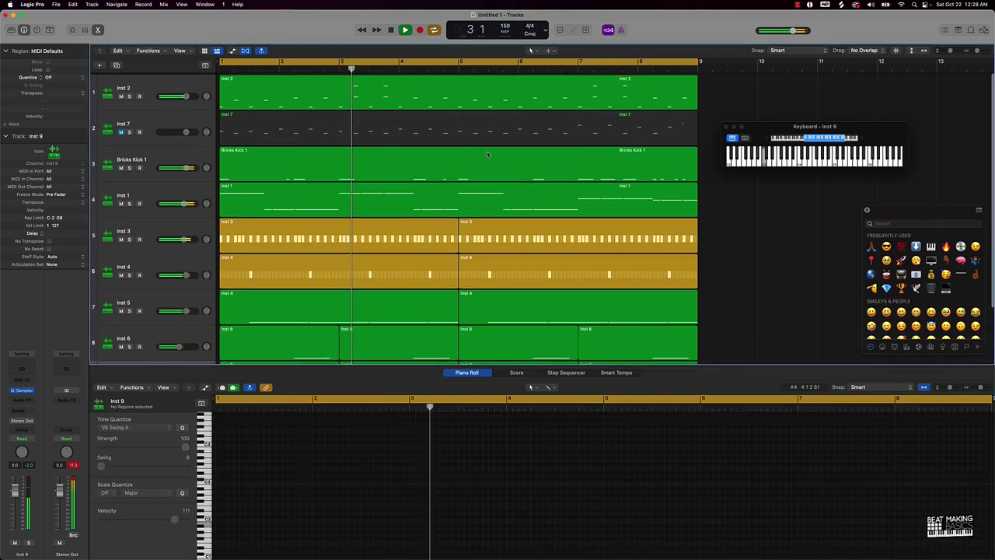
pyautogui.click(166, 79)
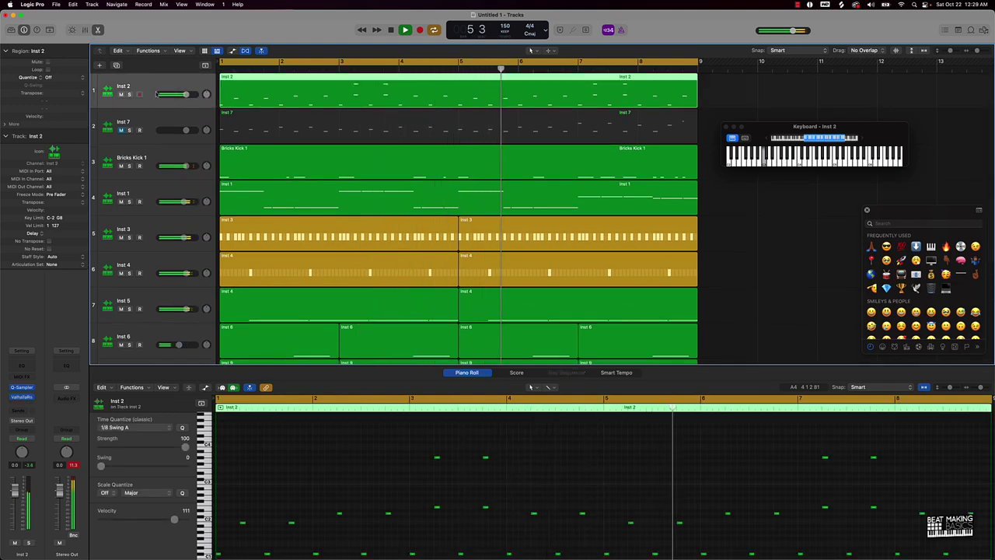
pyautogui.rightClick(181, 80)
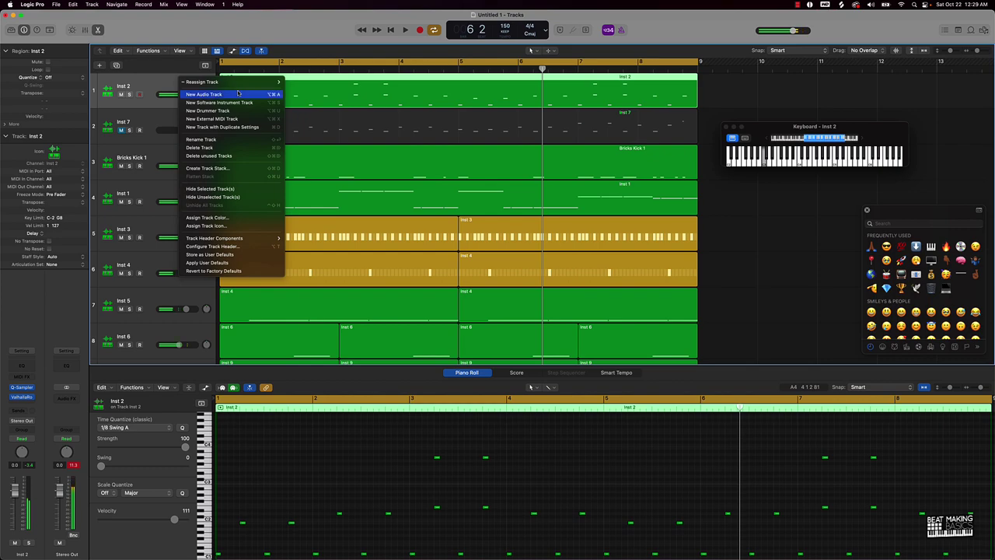
pyautogui.rightClick(348, 92)
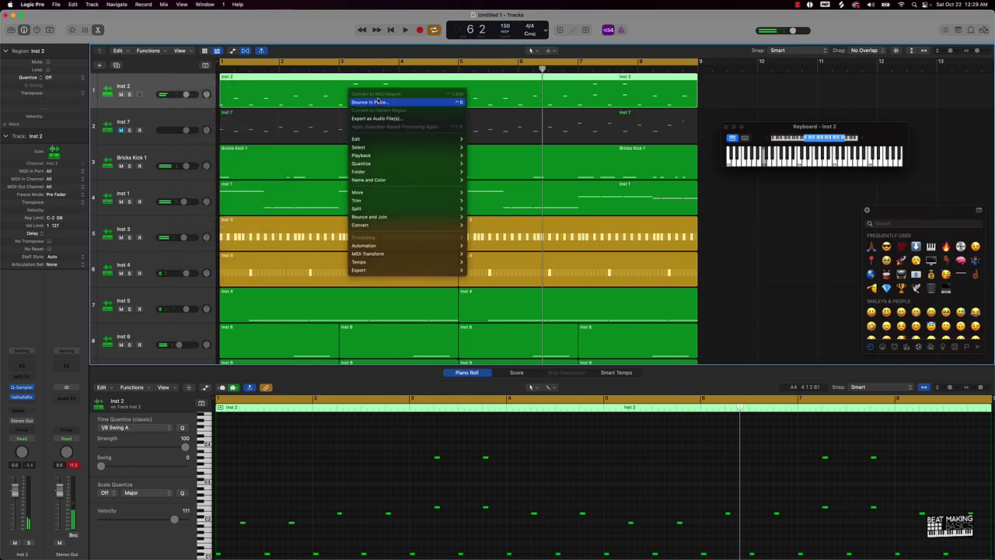
pyautogui.click(378, 102)
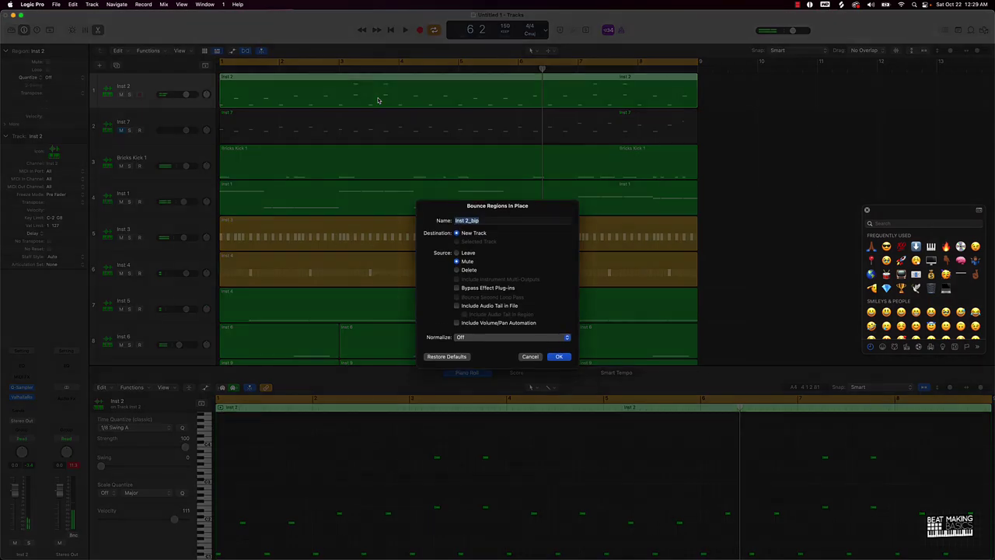
pyautogui.click(560, 357)
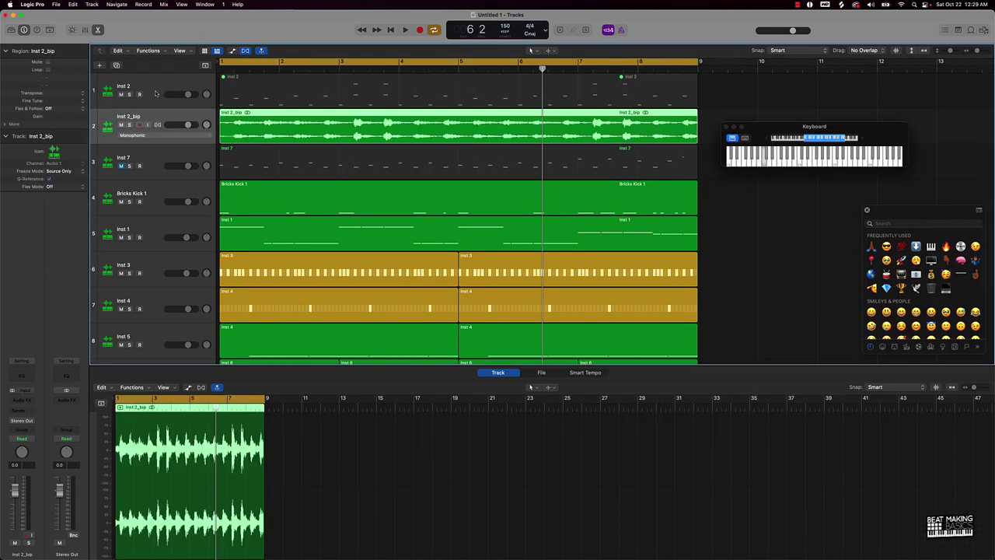
pyautogui.press('space')
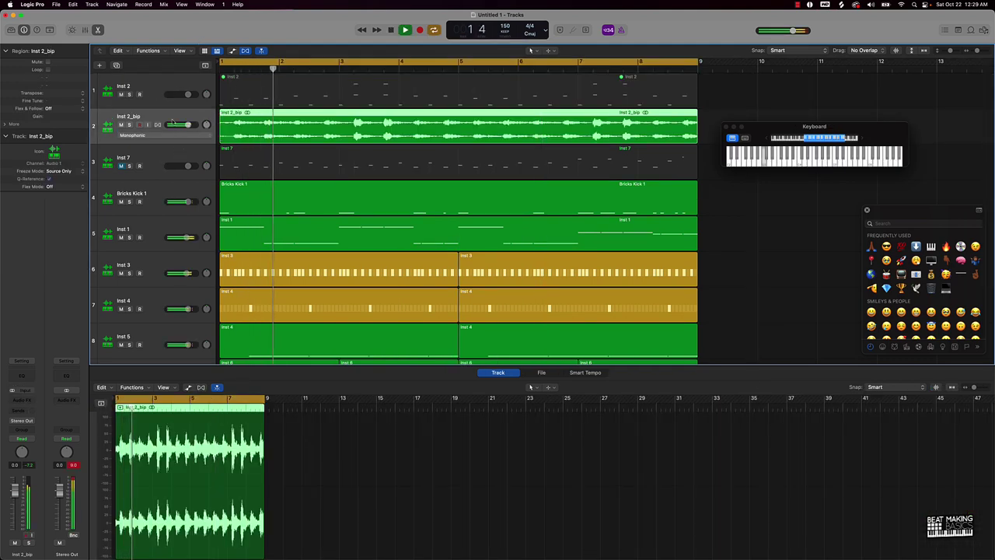
# Load the bounced Inst 2_bip audio into Quick Sampler on a new track below Inst 9 and close the plug-in window
pyautogui.press('alt+super+a')
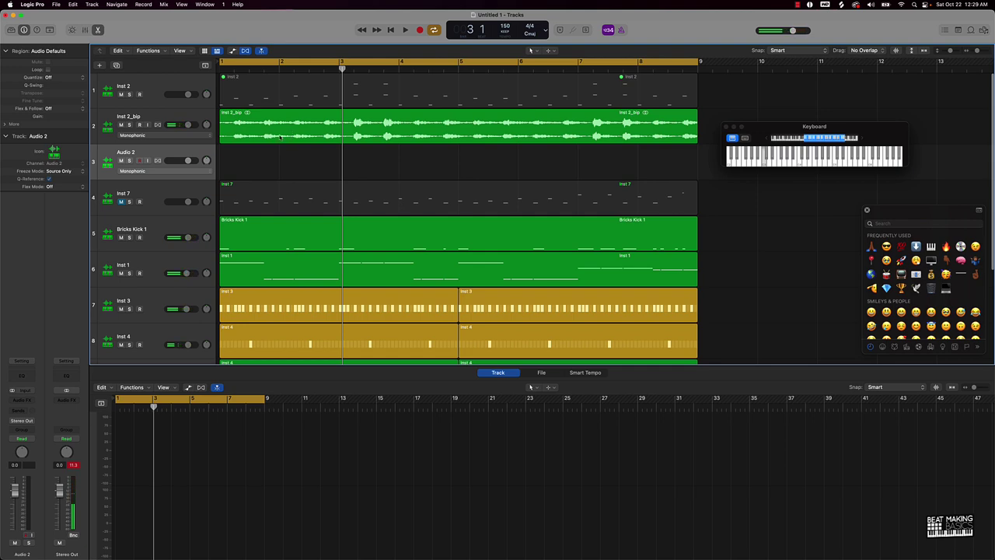
pyautogui.press('super+z')
pyautogui.scroll(-5, 284, 153)
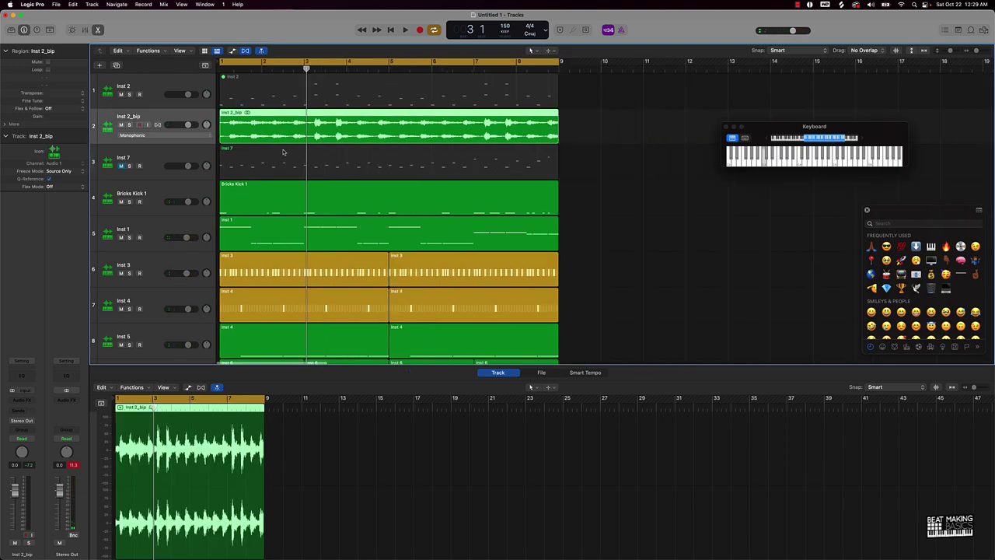
pyautogui.scroll(-3, 279, 147)
pyautogui.moveTo(263, 110); pyautogui.dragTo(165, 323)
pyautogui.press('Escape')
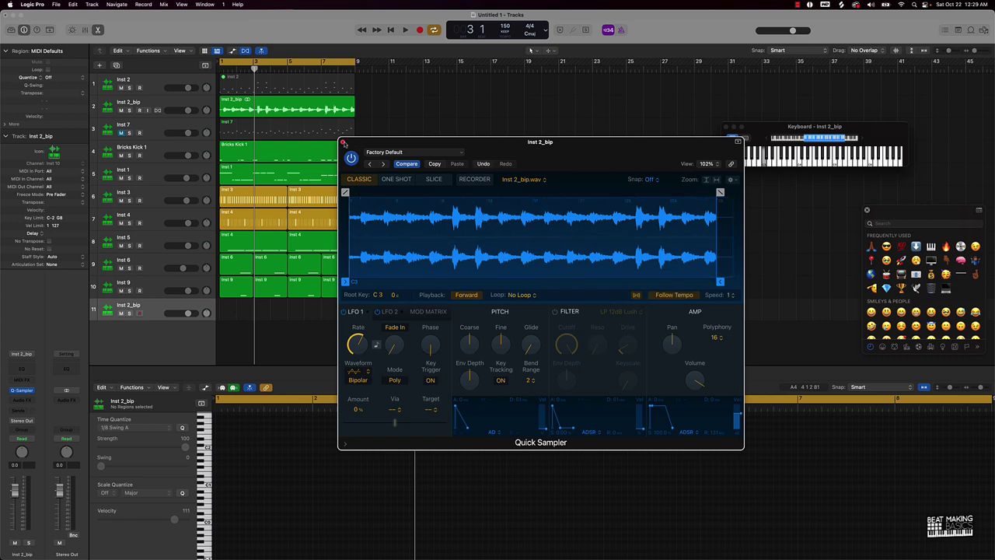
pyautogui.click(343, 142)
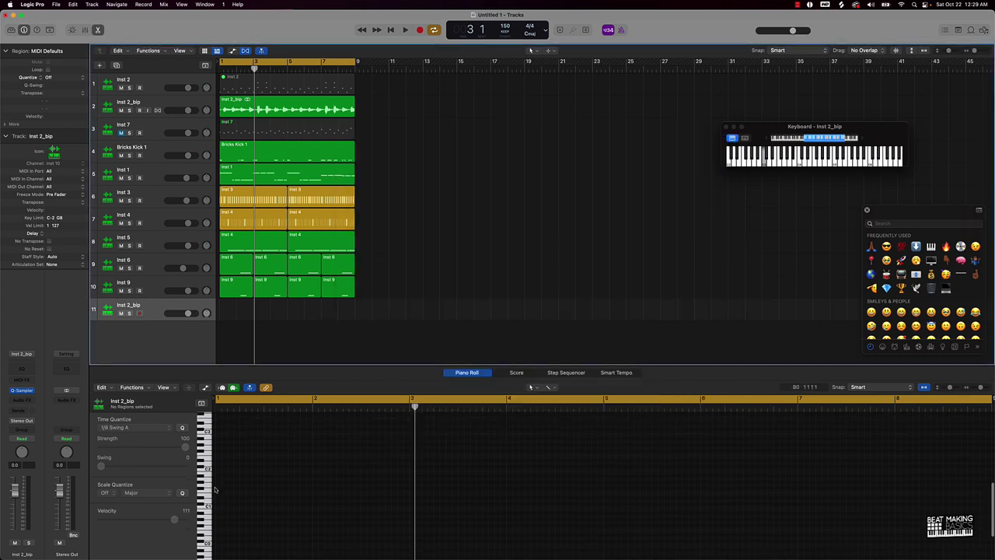
# Add a C3 note at bar 1 on the Inst 2_bip sampler track and stretch its region and note to span bars 1 to 8
pyautogui.scroll(3, 215, 489)
pyautogui.keyDown('super'); pyautogui.click(218, 476); pyautogui.keyUp('super')
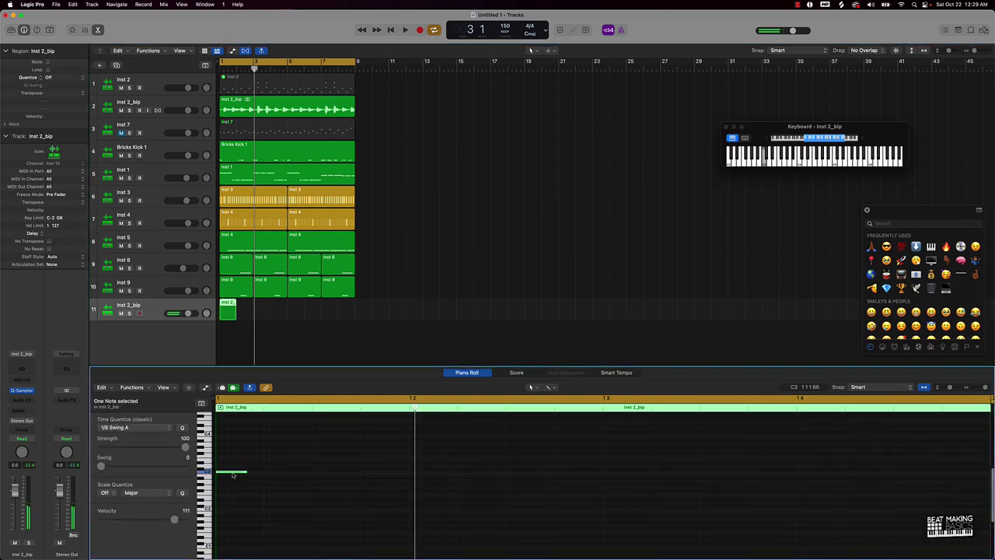
pyautogui.rightClick(231, 473)
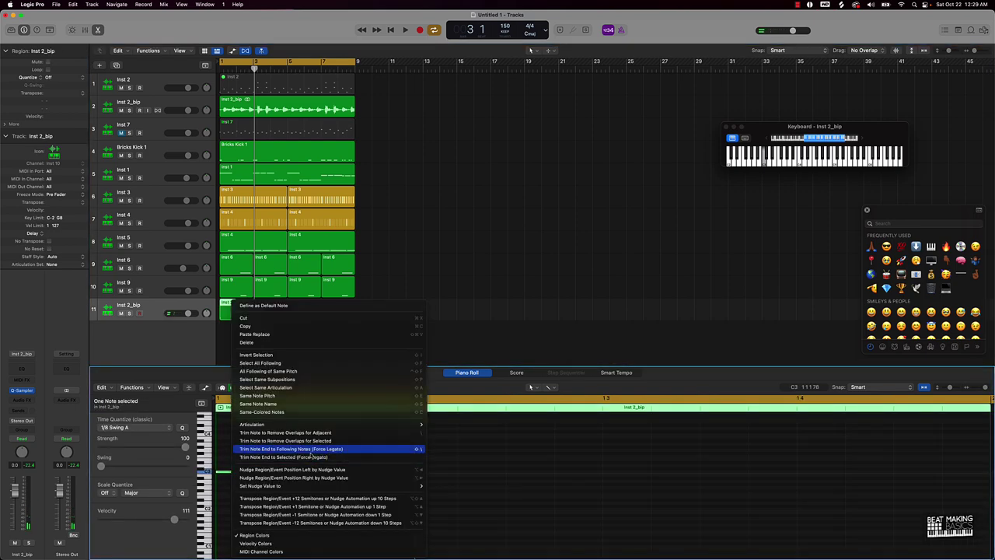
pyautogui.click(310, 455)
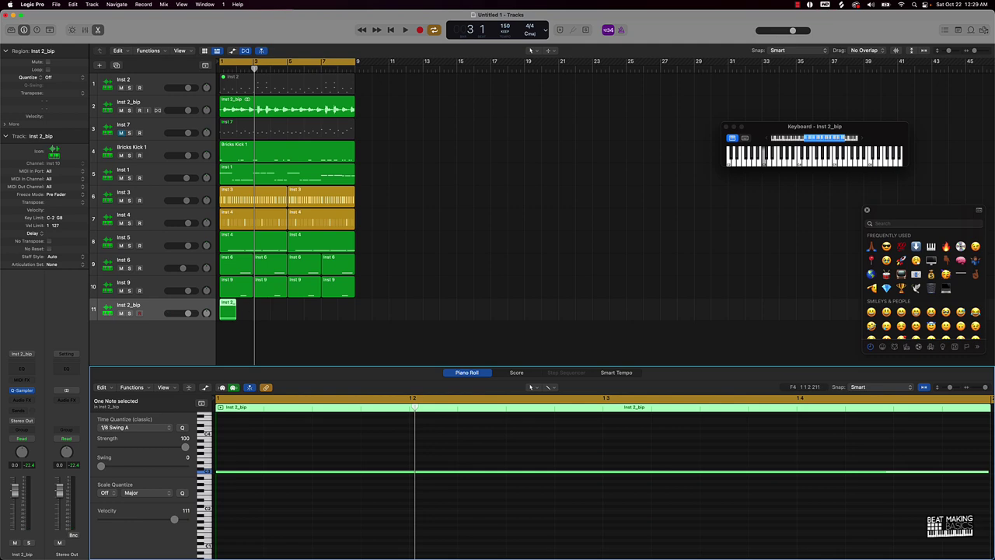
pyautogui.moveTo(234, 315); pyautogui.dragTo(355, 319)
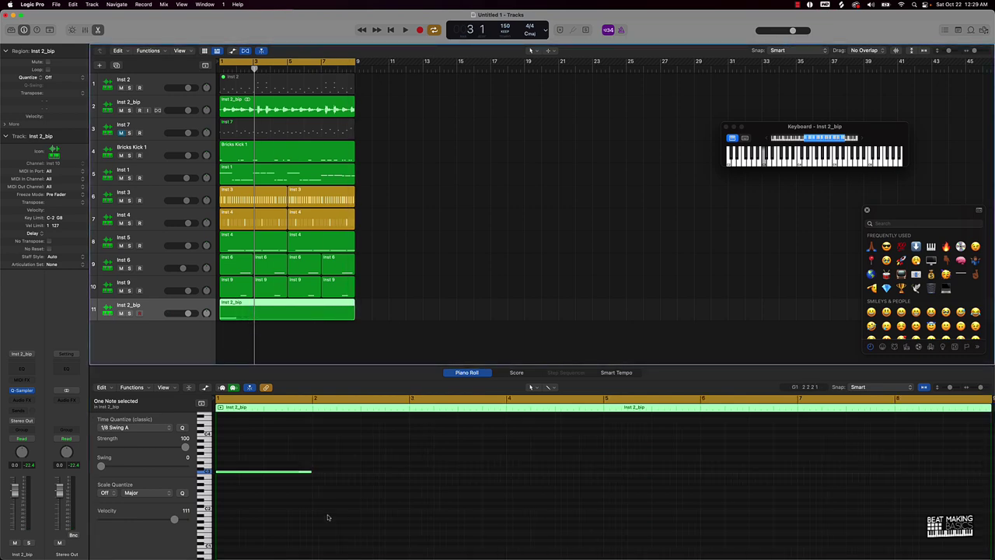
pyautogui.rightClick(303, 474)
pyautogui.click(347, 449)
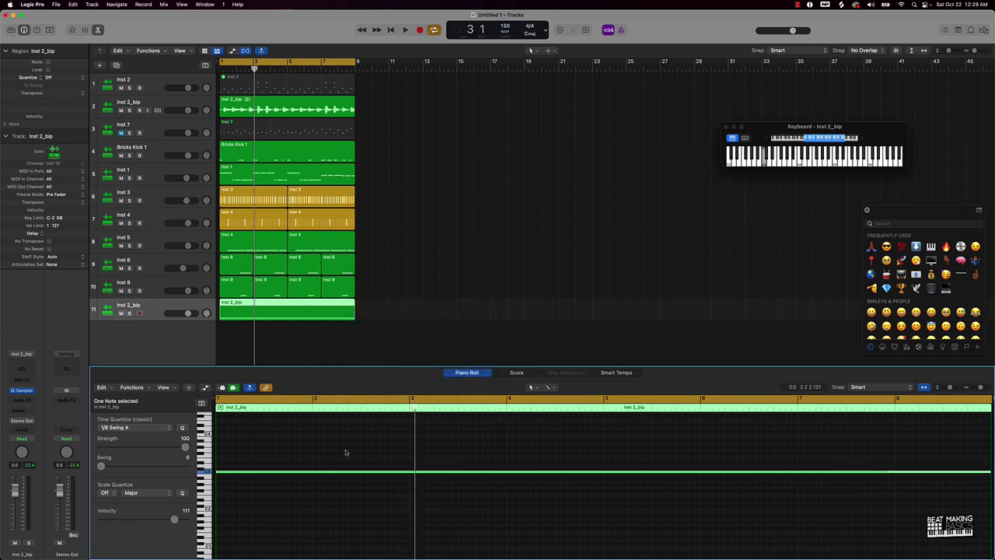
# Play back the loop and mute the Inst 2_bip audio track so only the sampler copy is heard
pyautogui.press('space')
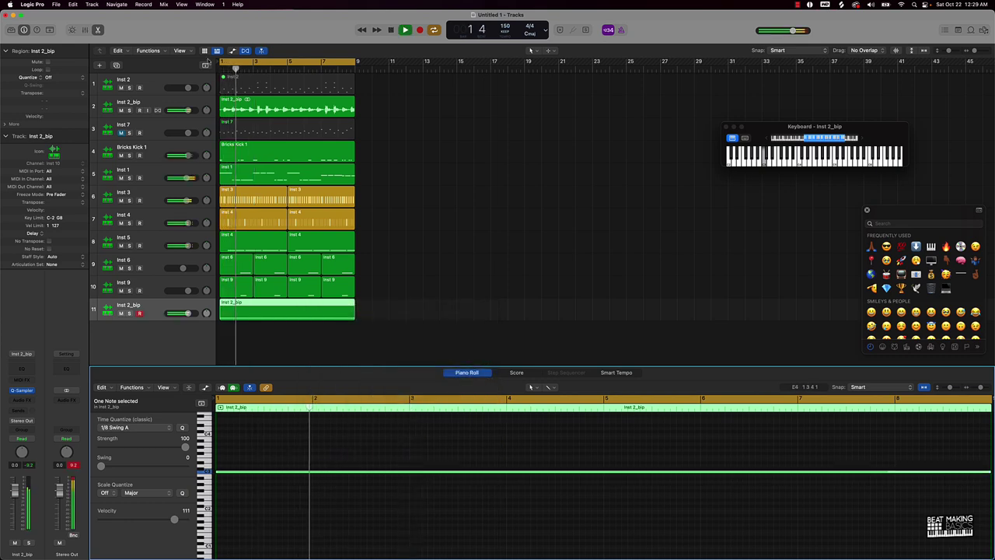
pyautogui.press('space')
pyautogui.click(120, 109)
pyautogui.press('space')
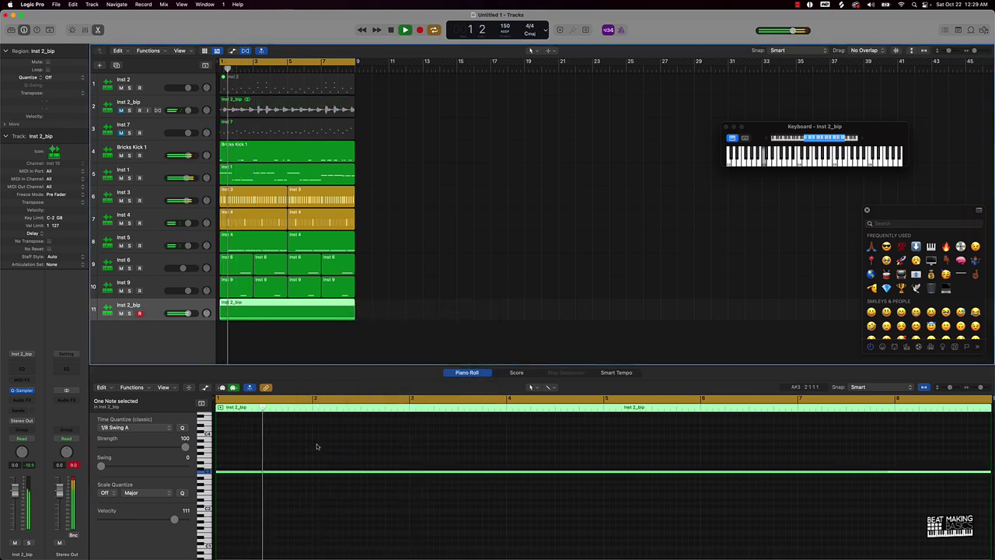
# Transpose the Inst 2_bip sampler region up 12 semitones and lower its track volume to about -1.9 dB during playback
pyautogui.hotkey('alt', 'shift', 'Up')
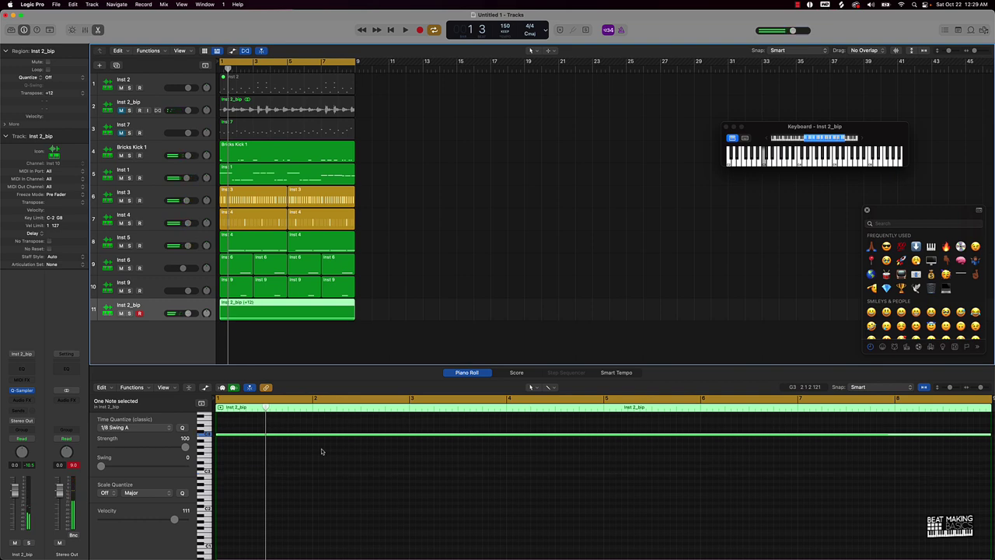
pyautogui.press('space')
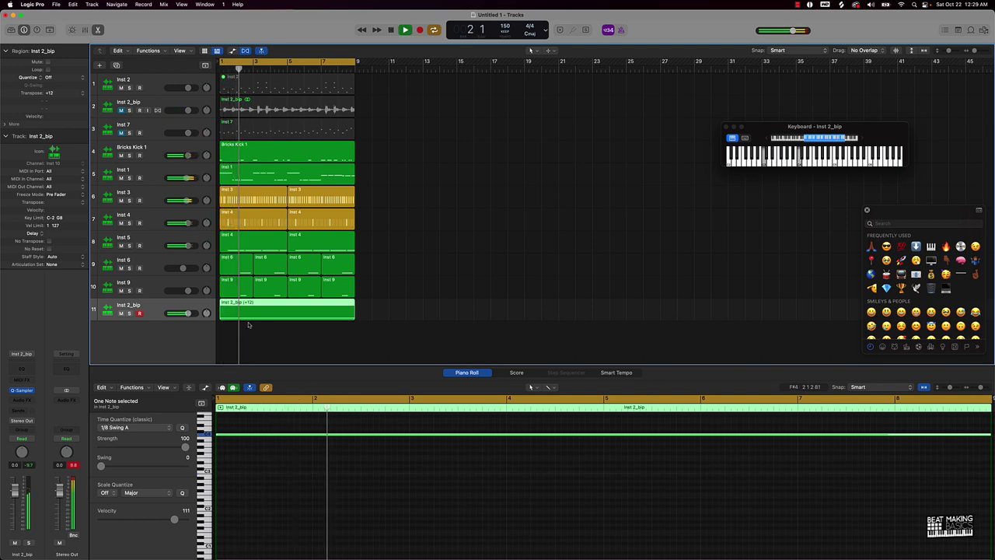
pyautogui.moveTo(188, 313); pyautogui.dragTo(185, 313)
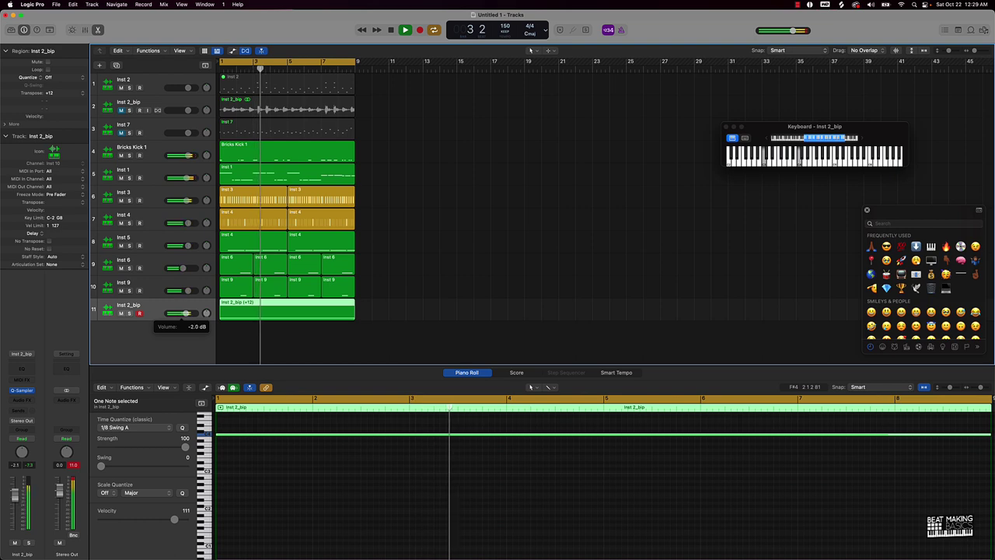
pyautogui.click(461, 205)
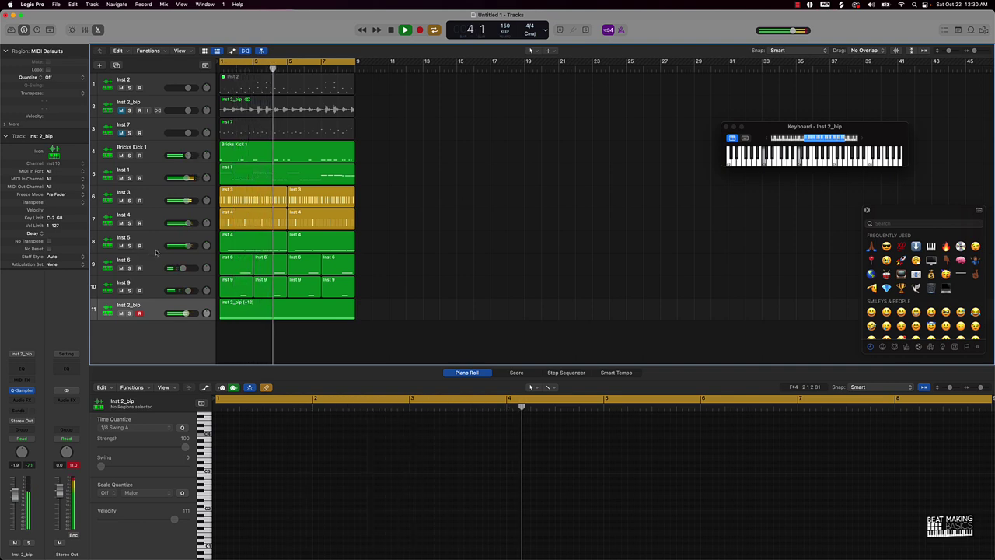
# Duplicate the Inst 2_bip sampler track, copy its region onto the duplicate and set the copy's transposition to -12
pyautogui.click(270, 312)
pyautogui.press('super+d')
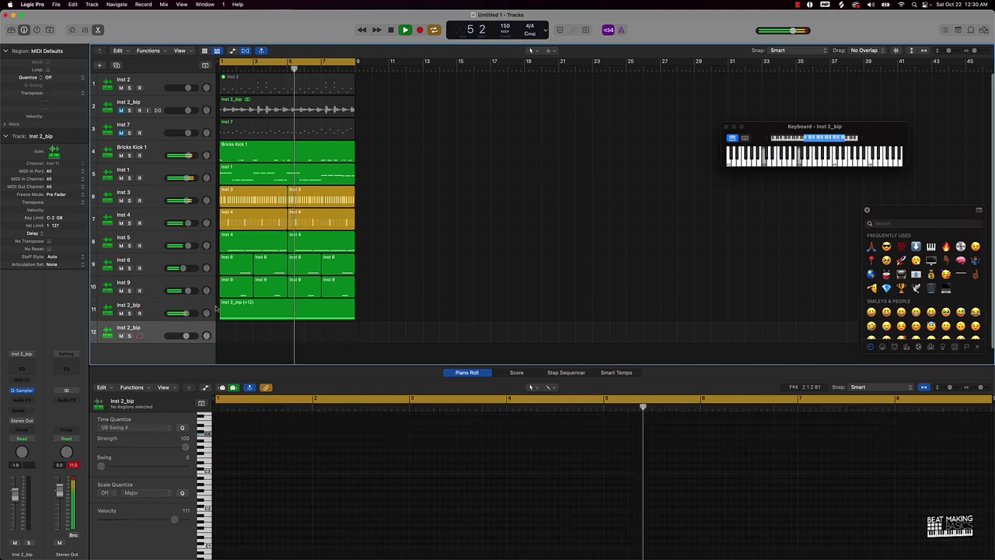
pyautogui.moveTo(270, 313); pyautogui.dragTo(268, 325)
pyautogui.hotkey('alt', 'shift', 'Down')
pyautogui.hotkey('alt', 'shift', 'Down')
pyautogui.hotkey('alt', 'shift', 'Down')
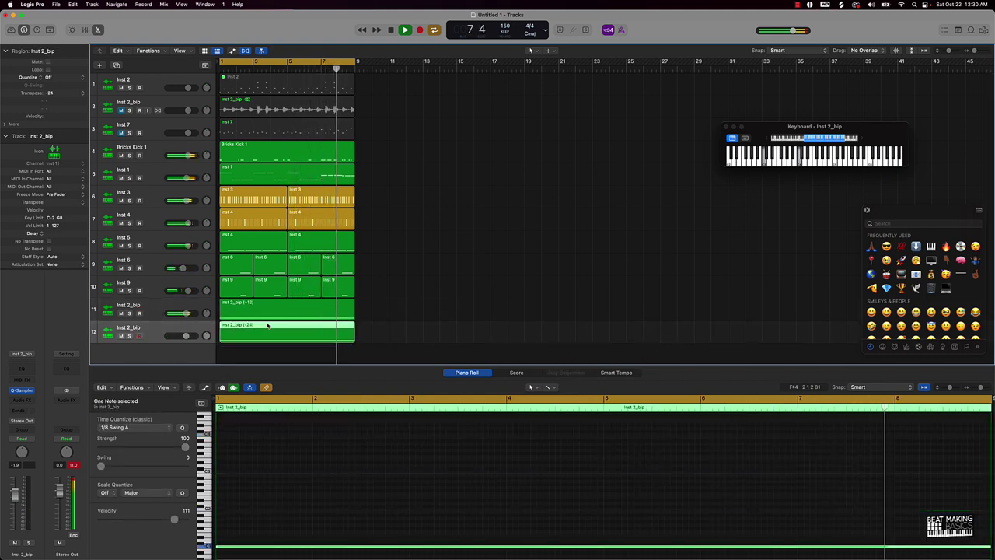
pyautogui.hotkey('alt', 'shift', 'Up')
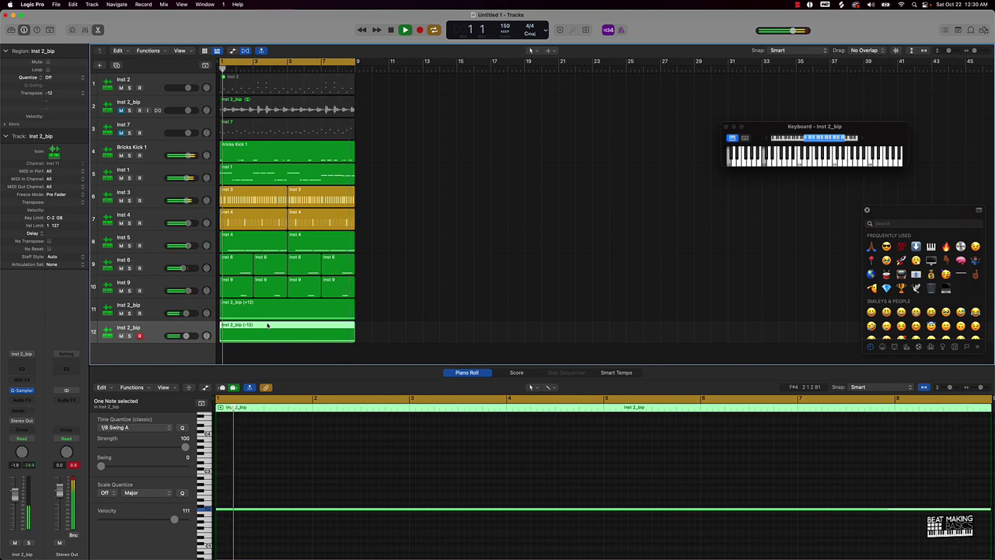
# Mute the +12 Inst 2_bip track and raise the volume of the -12 track to about 0.5 dB
pyautogui.click(122, 313)
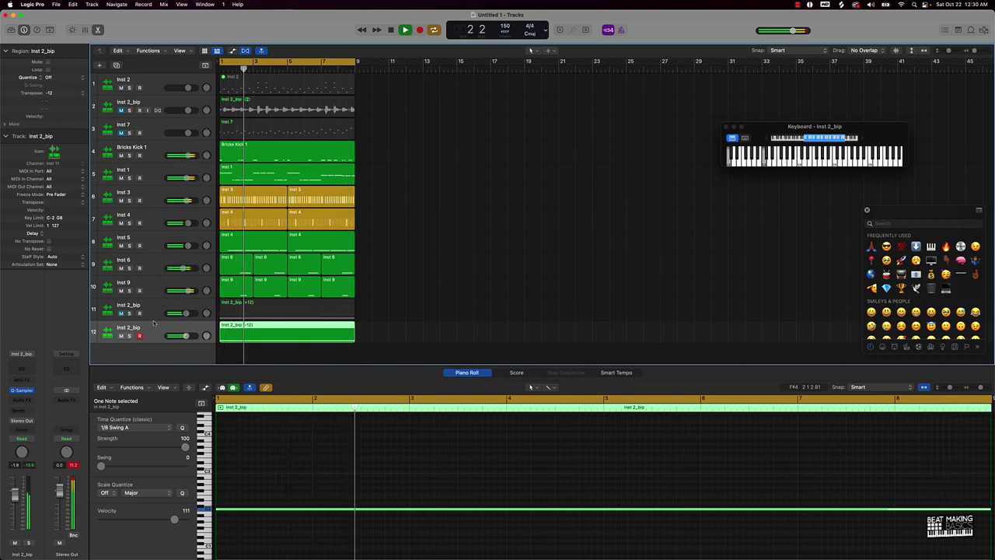
pyautogui.moveTo(195, 332); pyautogui.dragTo(198, 333)
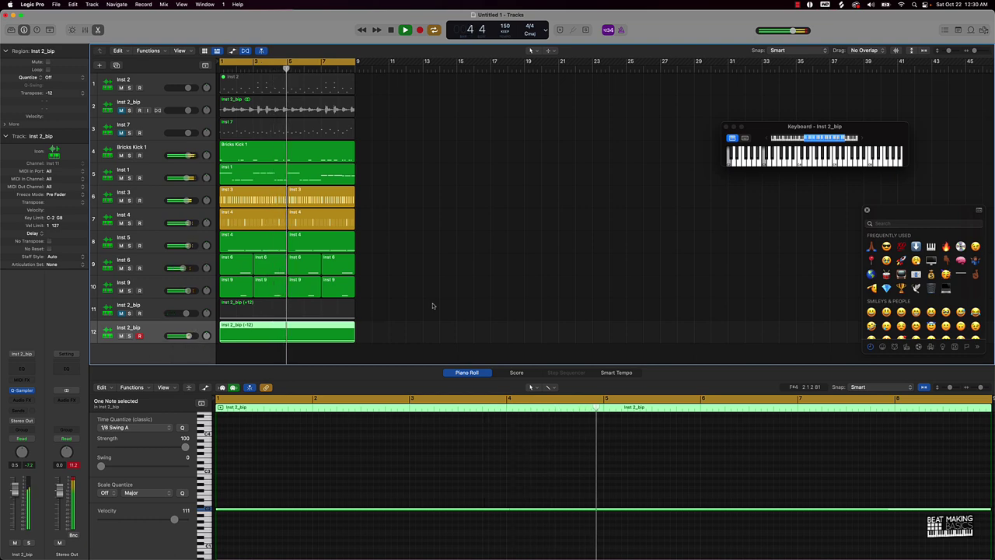
pyautogui.click(407, 299)
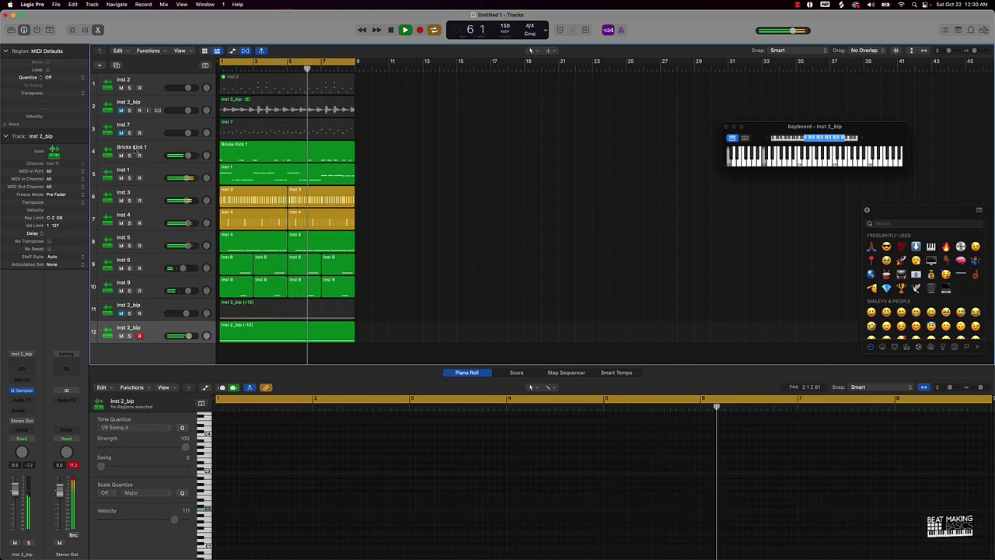
# Compare the loop with Inst 1 muted and unmuted, and set the Inst 1 volume to about -3.3 dB
pyautogui.click(122, 178)
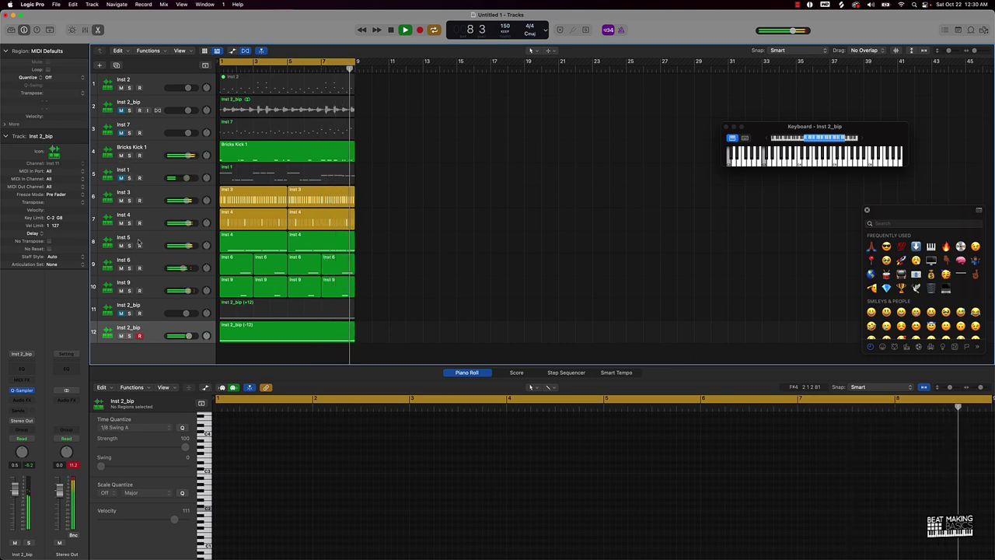
pyautogui.click(123, 178)
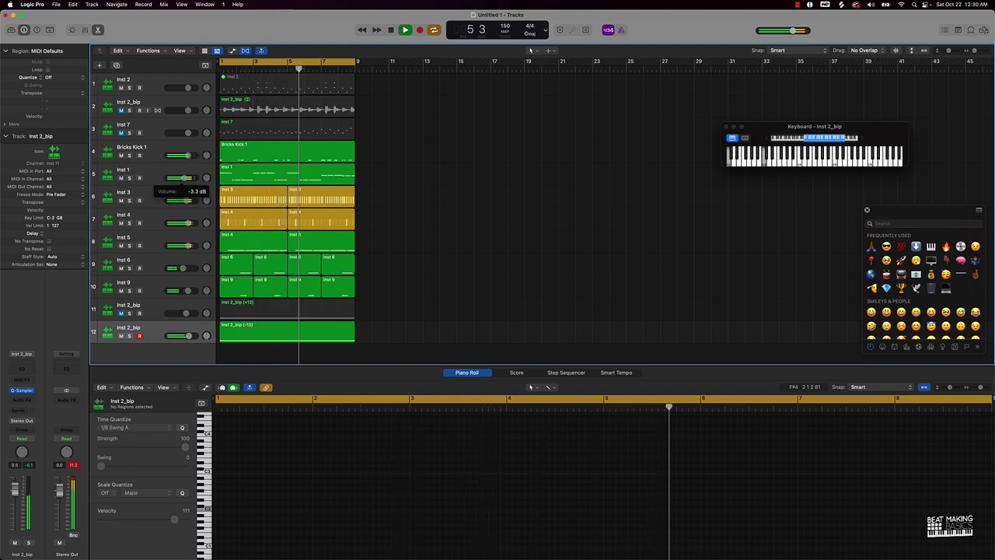
# Unmute the +12 sampler and audio Inst 2_bip tracks and move the audio track directly below Inst 9
pyautogui.click(121, 312)
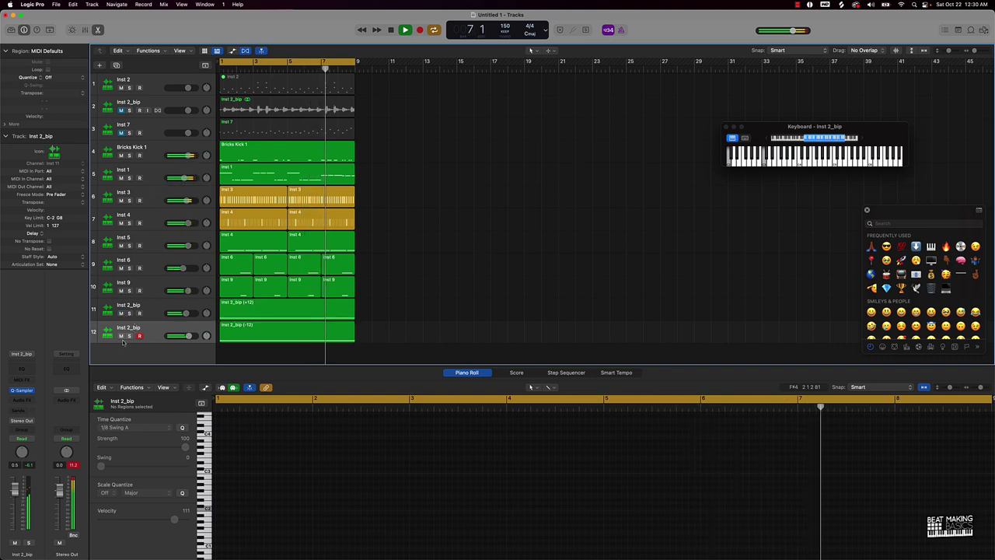
pyautogui.click(122, 110)
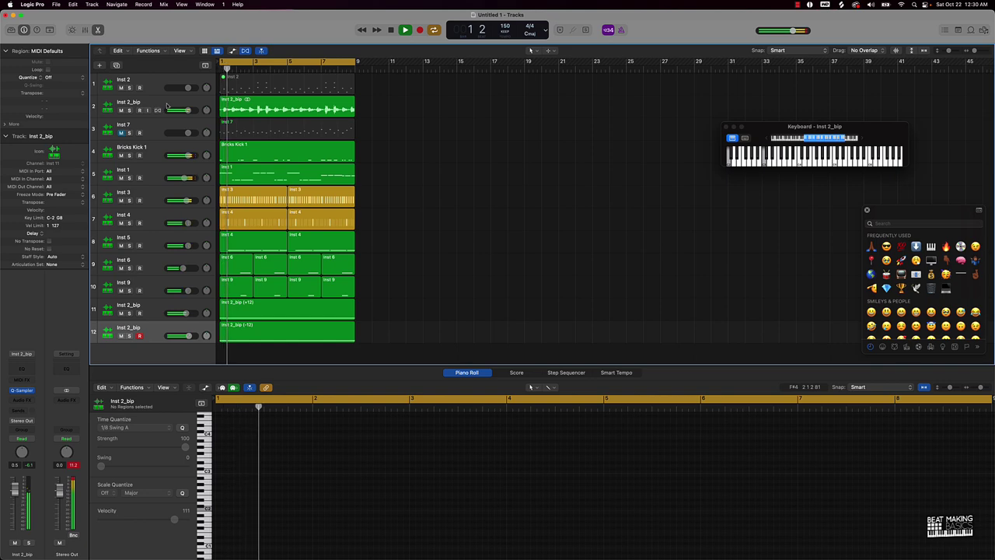
pyautogui.moveTo(183, 107); pyautogui.dragTo(175, 291)
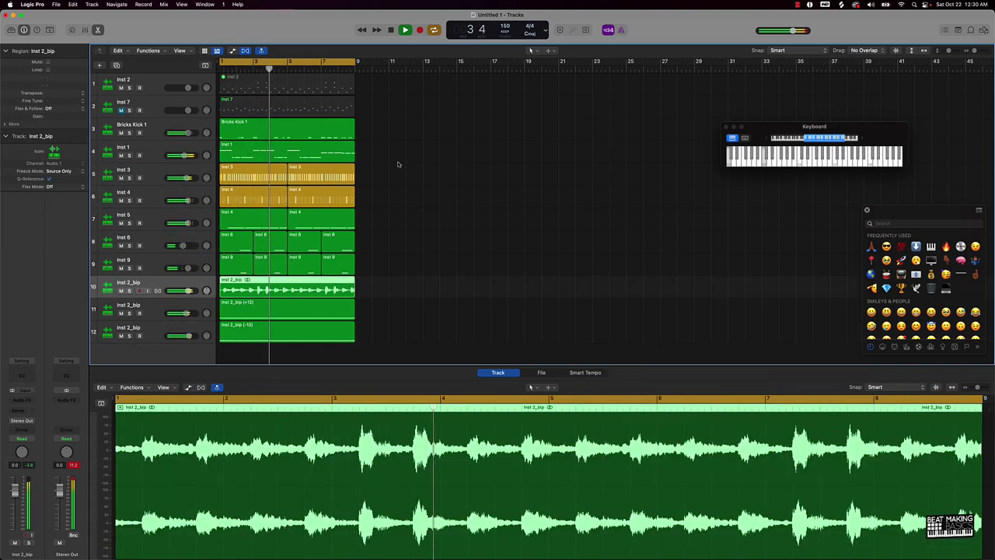
pyautogui.click(521, 173)
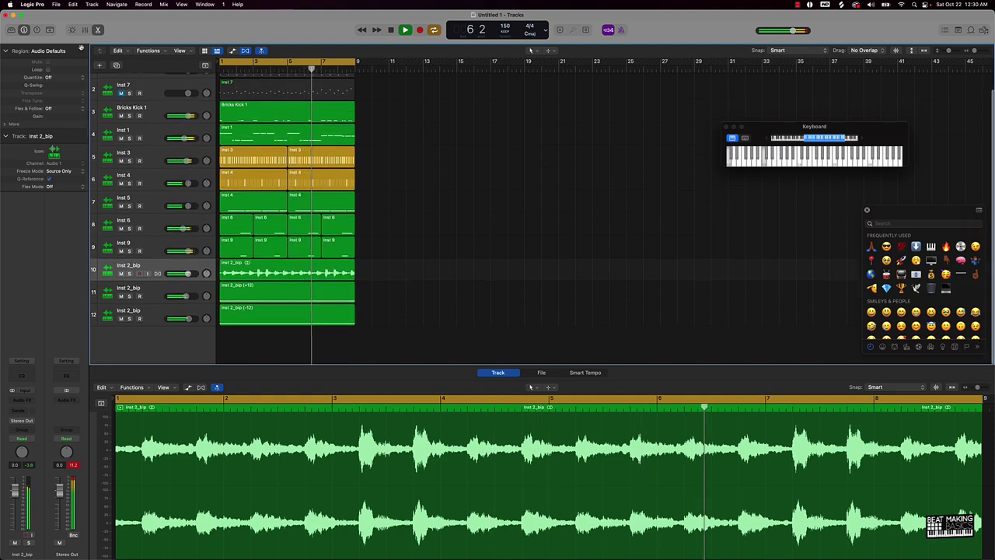
# Create one software instrument track with a single-sample Quick Sampler and switch to Splice
pyautogui.press('alt+super+n')
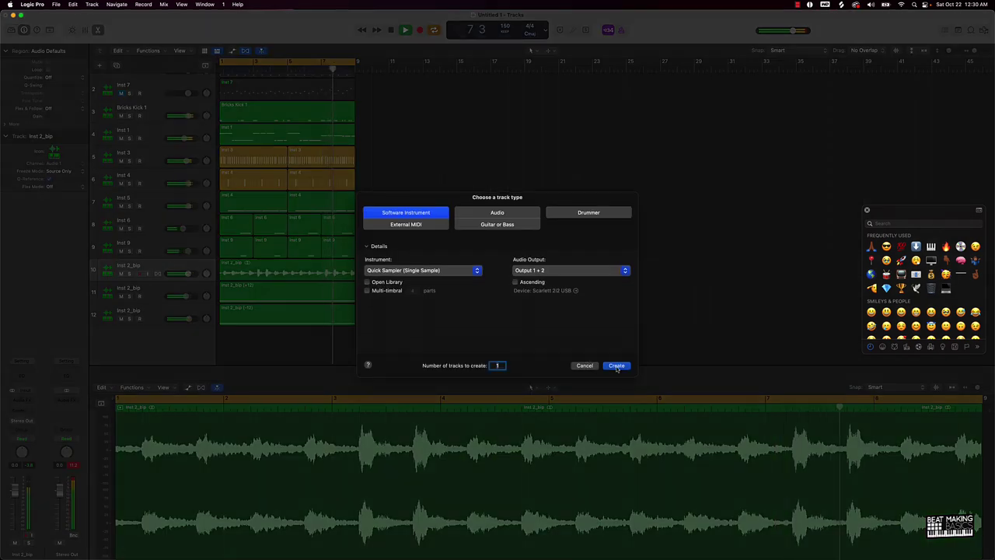
pyautogui.click(616, 365)
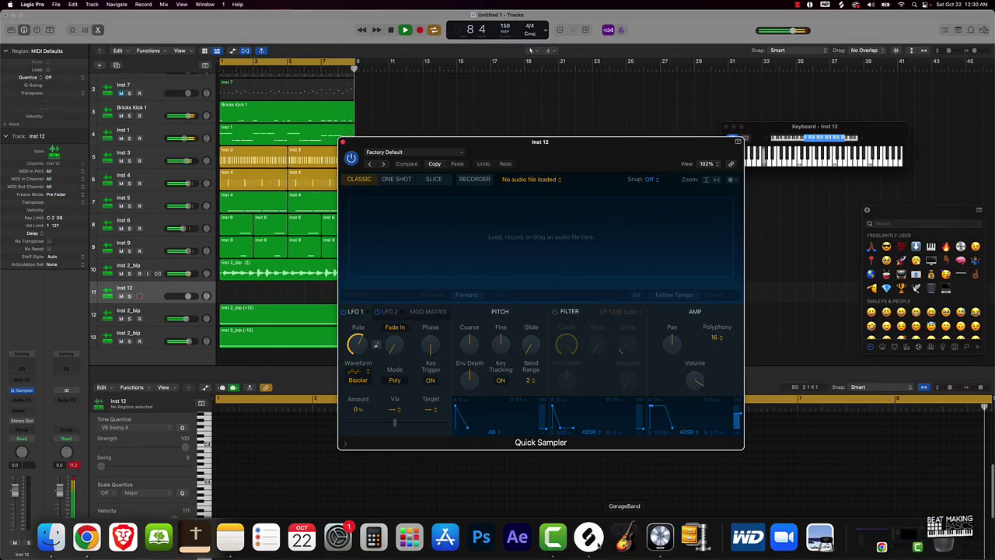
pyautogui.click(589, 537)
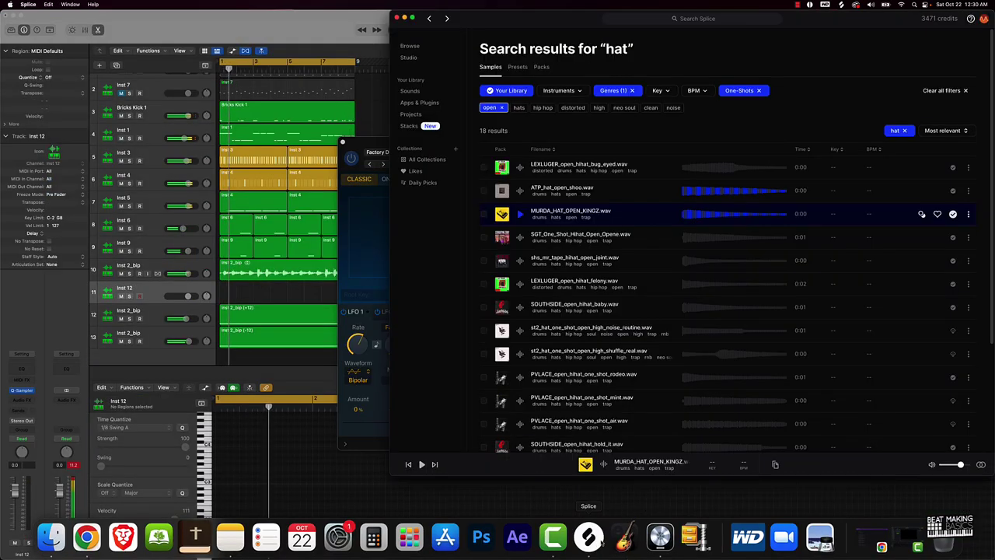
# Replace the "hat" filename search with "bell" and remove the "open" tag filter
pyautogui.click(905, 131)
pyautogui.click(909, 131)
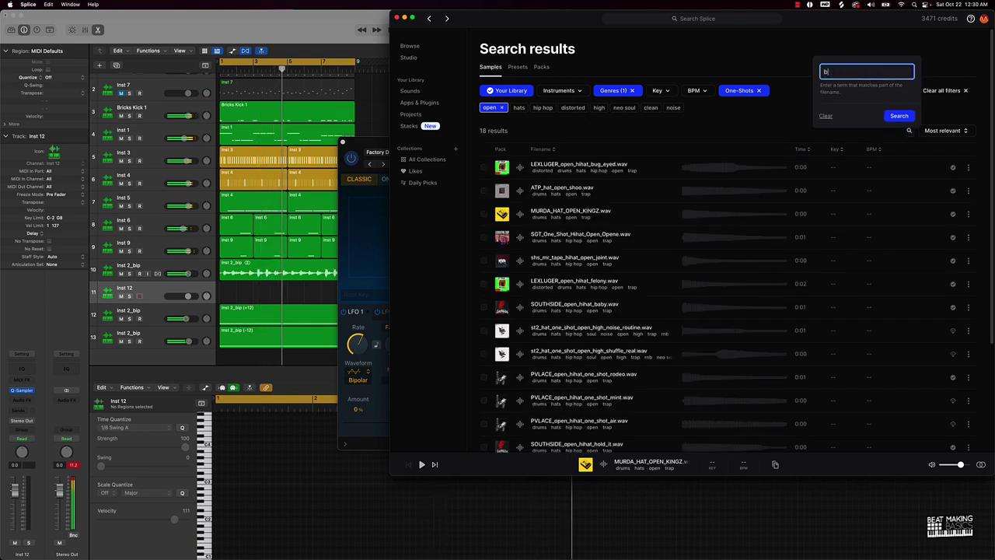
pyautogui.write('bell')
pyautogui.press('Return')
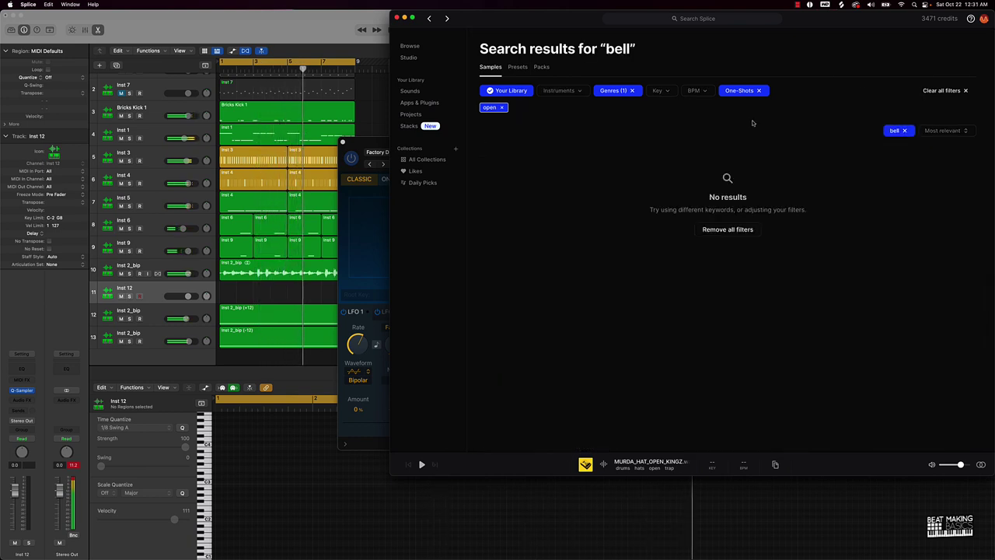
pyautogui.click(502, 108)
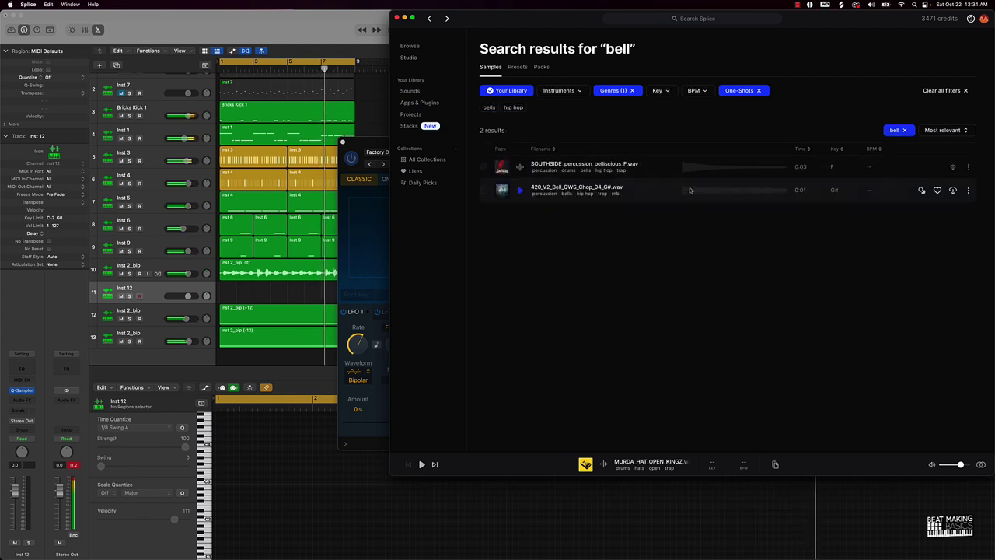
# Audition both bell one-shots and load SOUTHSIDE_percussion_belliscious_F.wav into the Inst 12 Quick Sampler
pyautogui.click(522, 190)
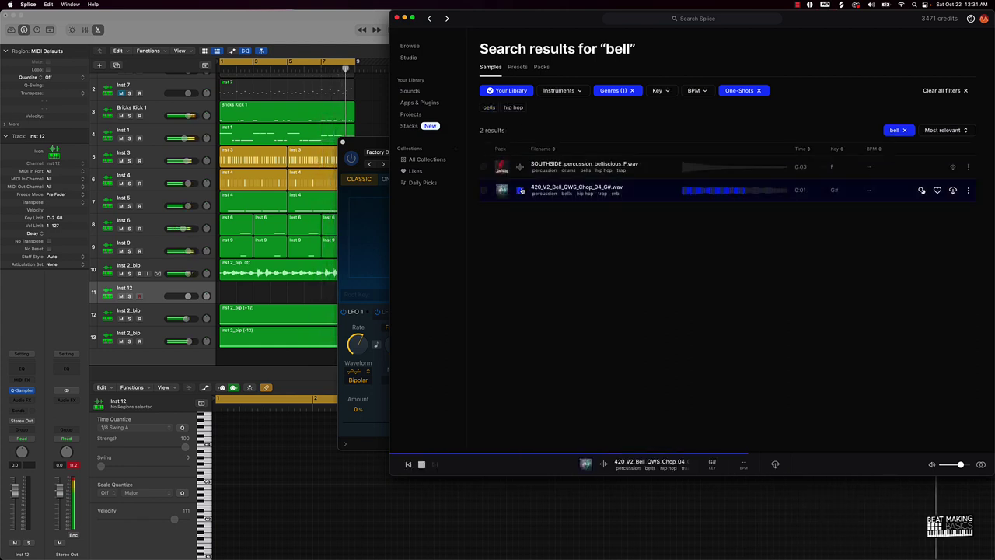
pyautogui.click(520, 167)
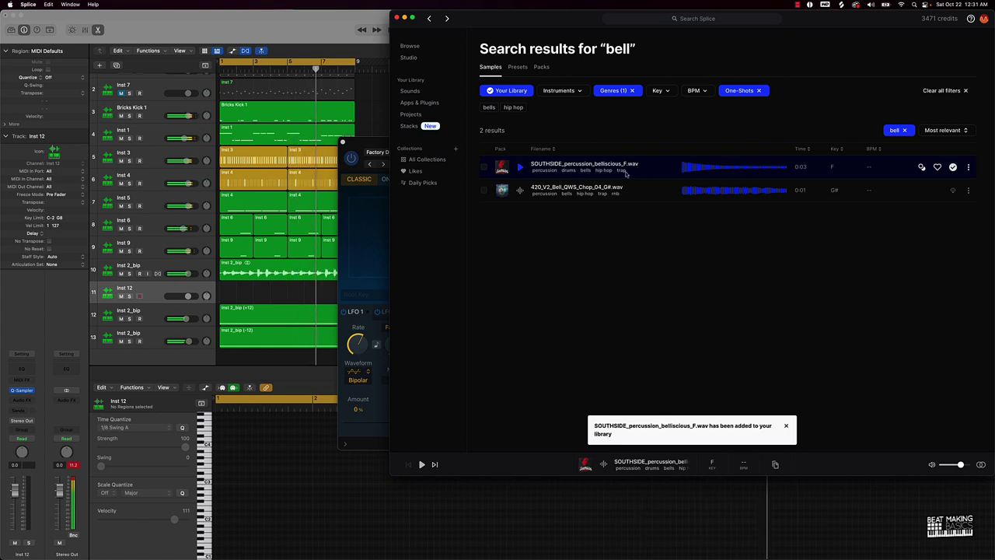
pyautogui.moveTo(617, 173); pyautogui.dragTo(352, 233)
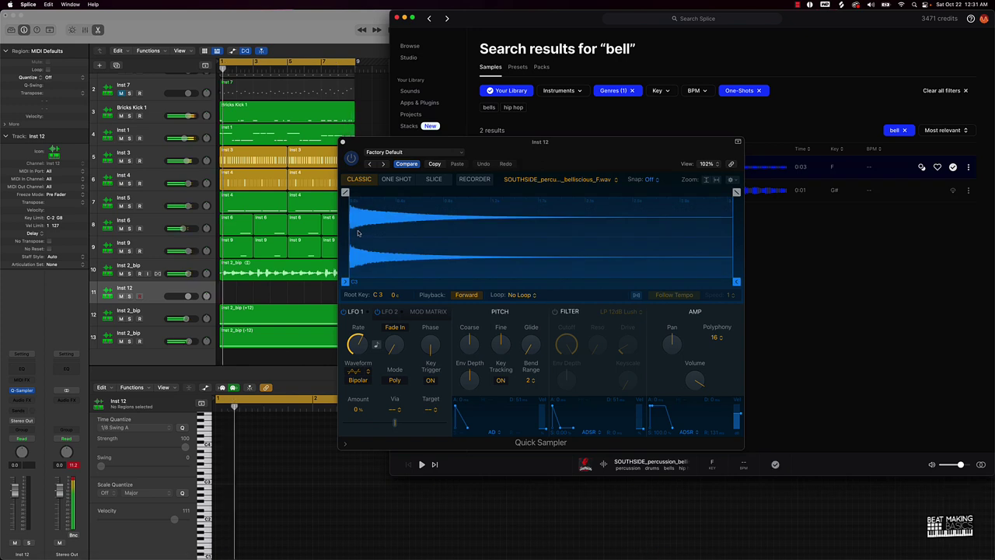
# Record a single held C3 bell note starting at bar 2 on the Inst 12 track
pyautogui.press('space')
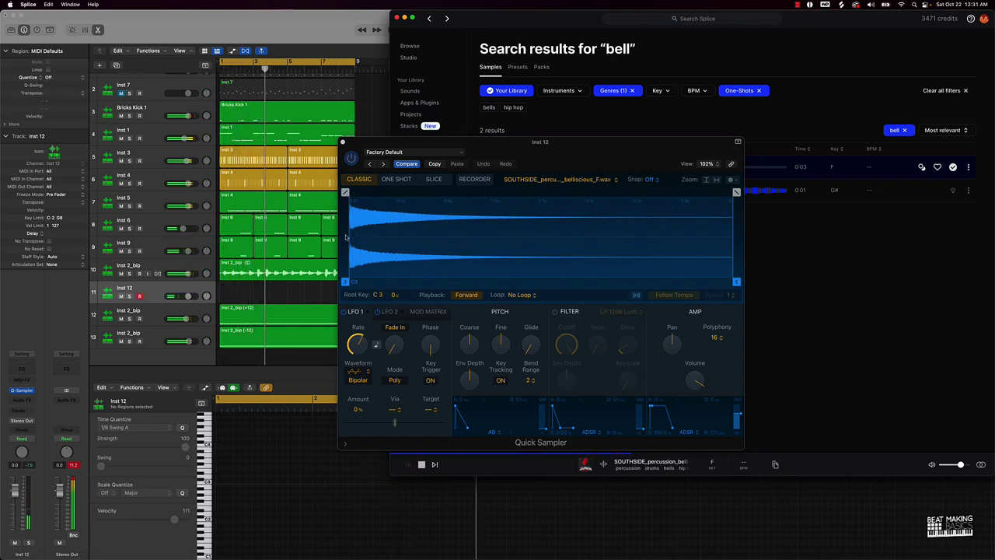
pyautogui.click(306, 293)
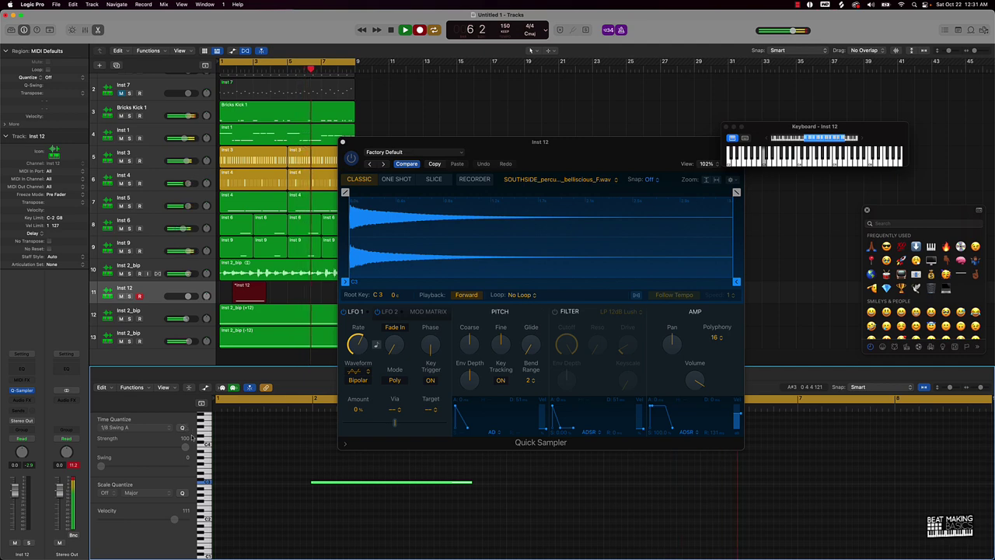
pyautogui.click(403, 35)
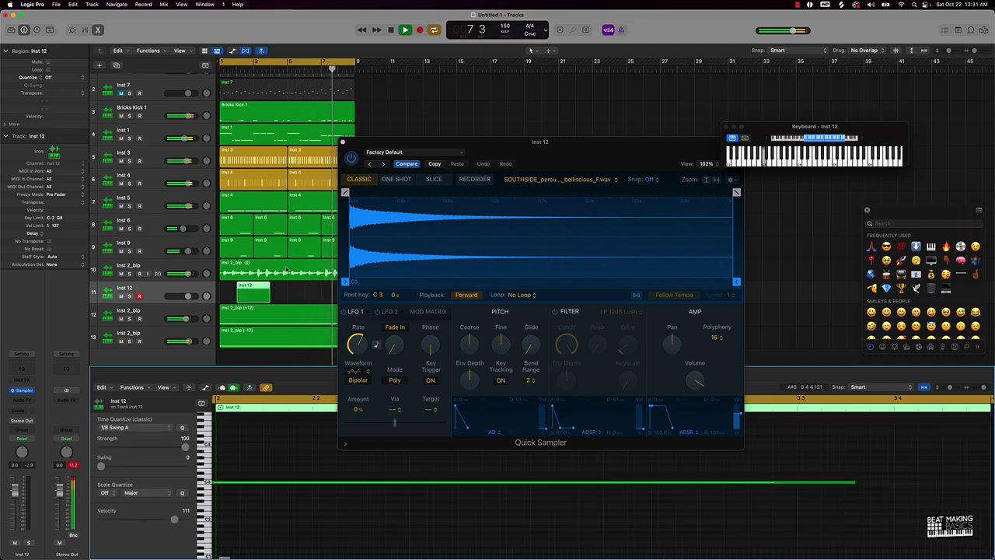
pyautogui.press('super+z')
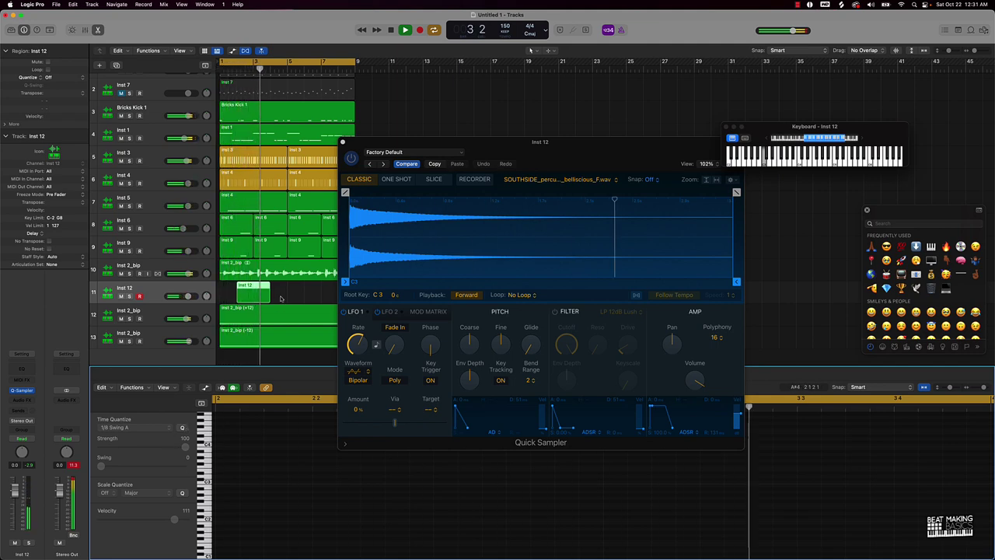
pyautogui.press('super+shift+z')
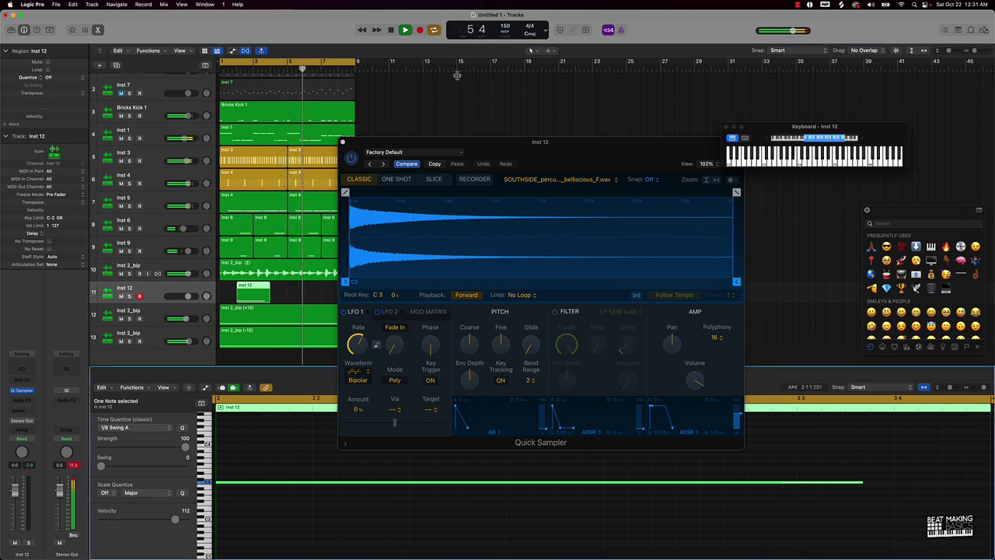
# Extend the Inst 12 bell region across bars 1 to 9 and place its track, lowered to -1.5 dB, directly below Inst 9
pyautogui.click(344, 144)
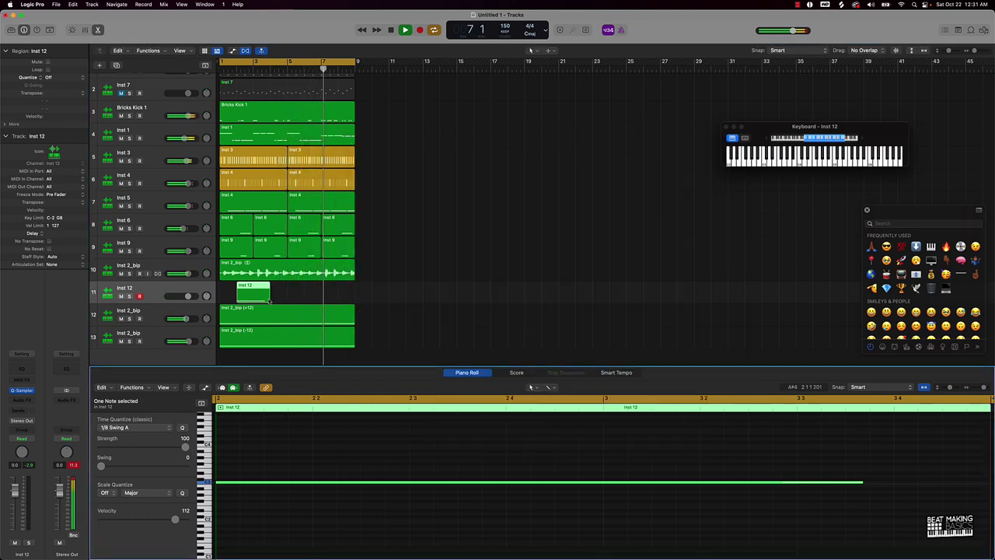
pyautogui.moveTo(267, 296); pyautogui.dragTo(352, 298)
pyautogui.moveTo(238, 296); pyautogui.dragTo(170, 265)
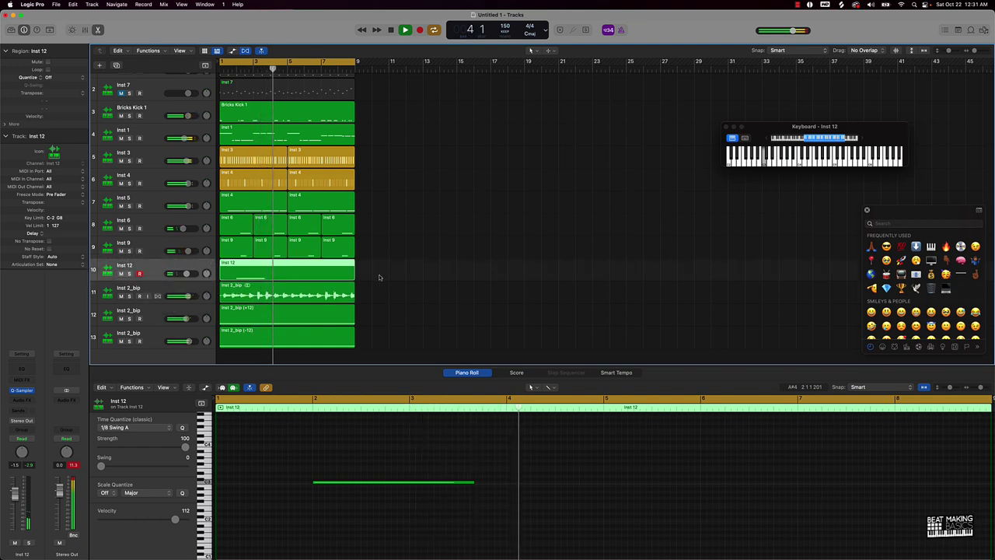
pyautogui.click(389, 276)
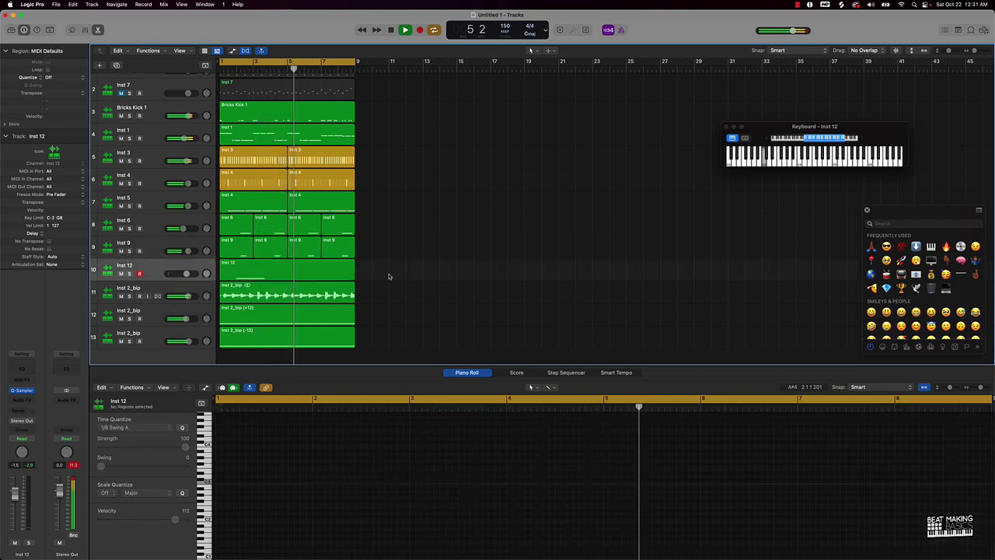
# Join the separate regions on Inst 9, Inst 6 and Inst 5 into one region per track
pyautogui.click(179, 265)
pyautogui.press('Up')
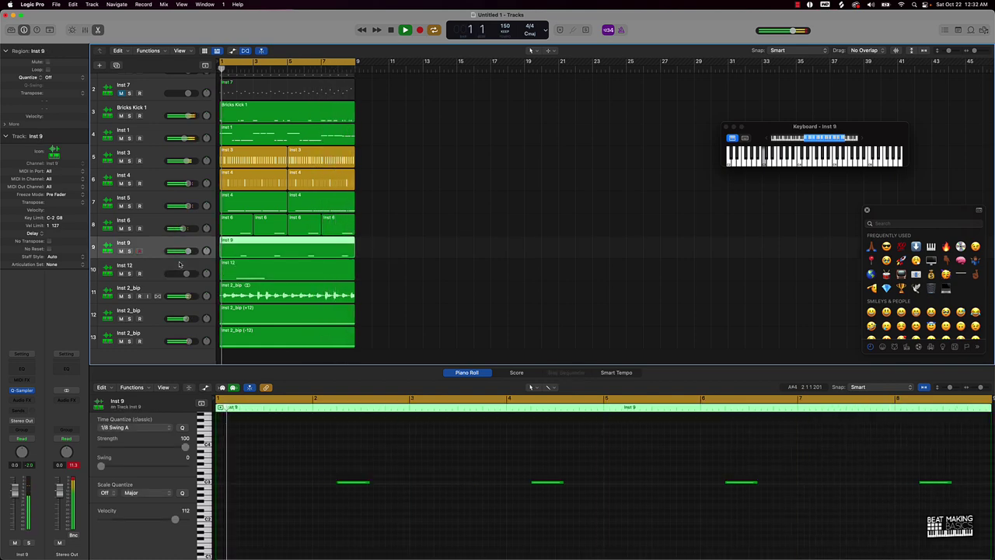
pyautogui.press('Up')
pyautogui.press('Up')
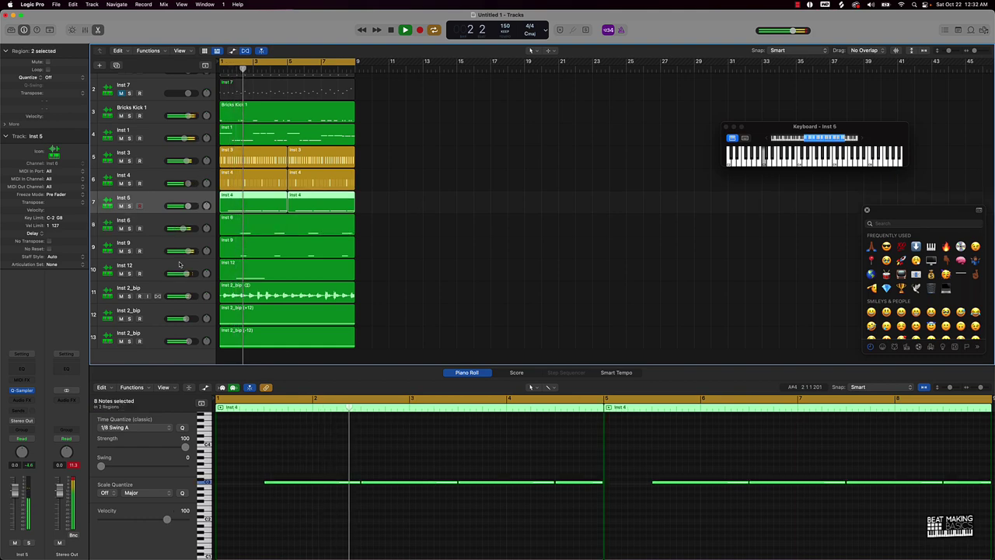
pyautogui.press('super+j')
# Convert both Inst 3 pattern regions to MIDI regions
pyautogui.press('Up')
pyautogui.press('Up')
pyautogui.press('Up')
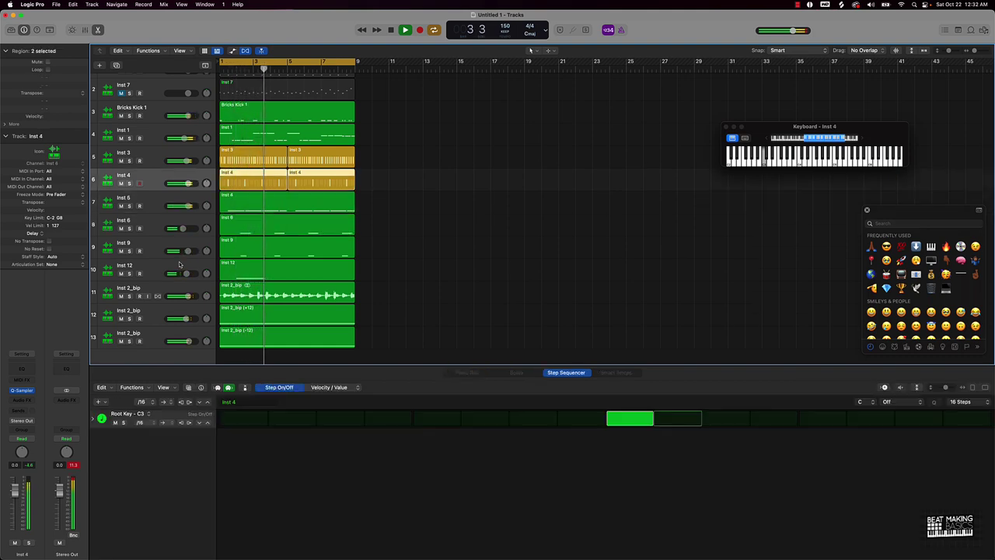
pyautogui.press('Down')
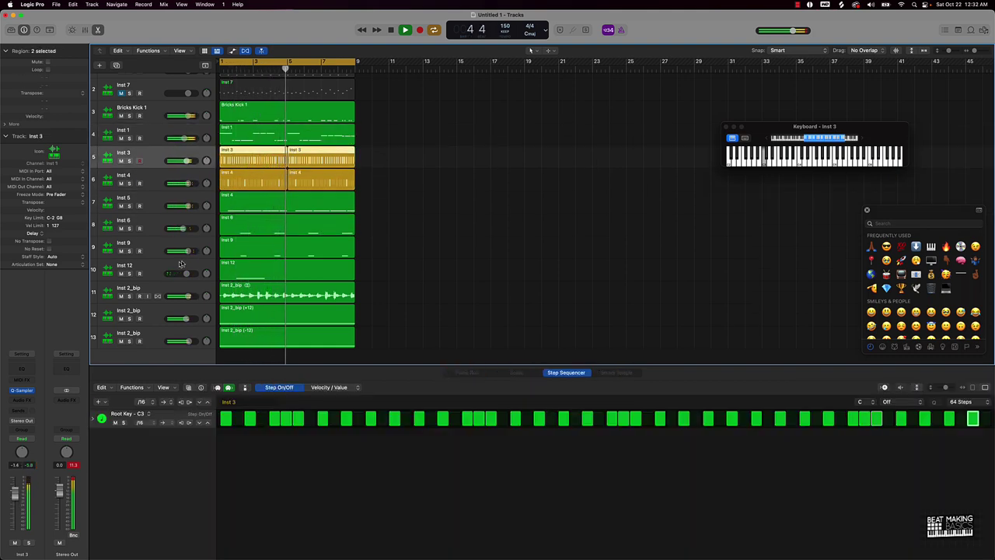
pyautogui.rightClick(266, 157)
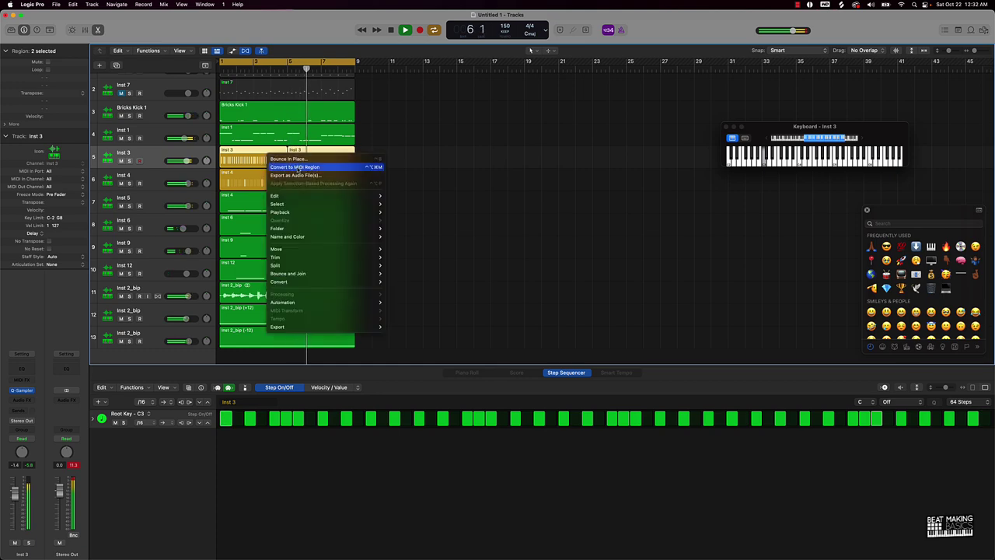
# Convert both Inst 4 pattern regions to MIDI and join the Inst 4 and Inst 3 regions into one region per track
pyautogui.click(263, 181)
pyautogui.rightClick(264, 179)
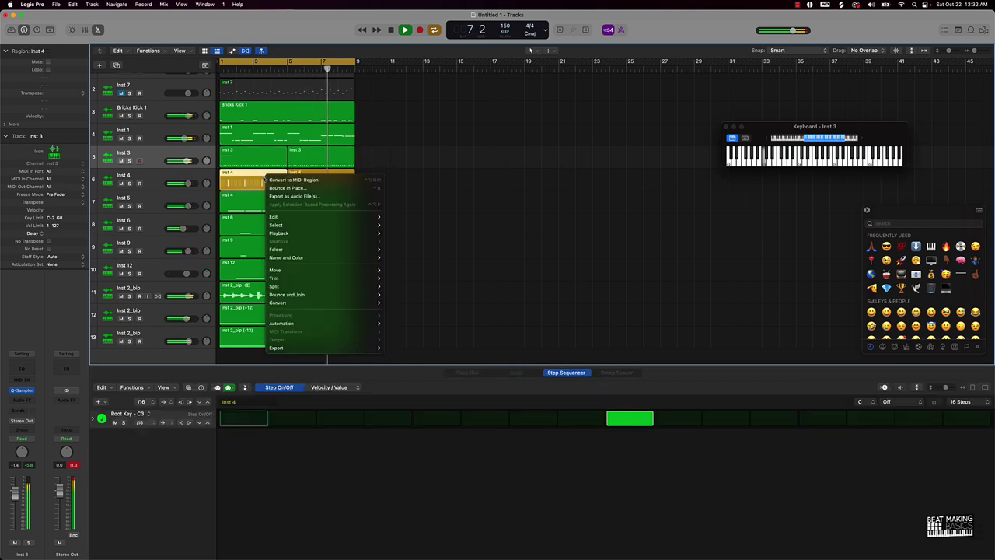
pyautogui.click(159, 176)
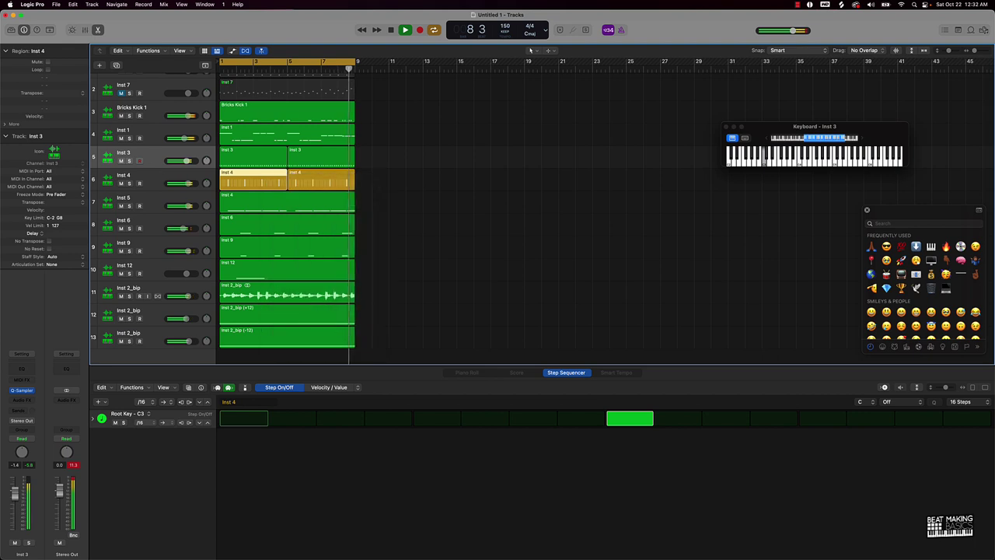
pyautogui.click(159, 176)
pyautogui.rightClick(266, 182)
pyautogui.click(286, 183)
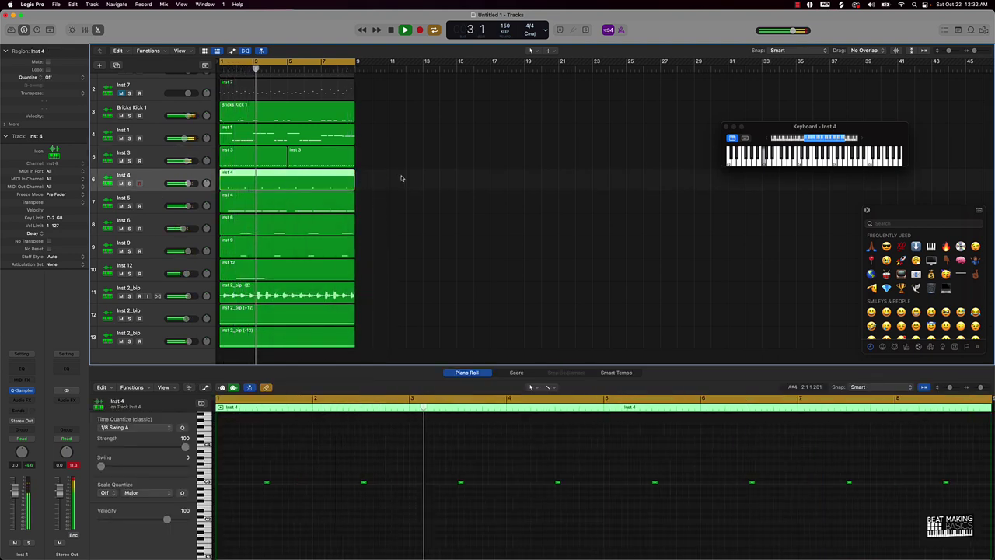
pyautogui.press('Up')
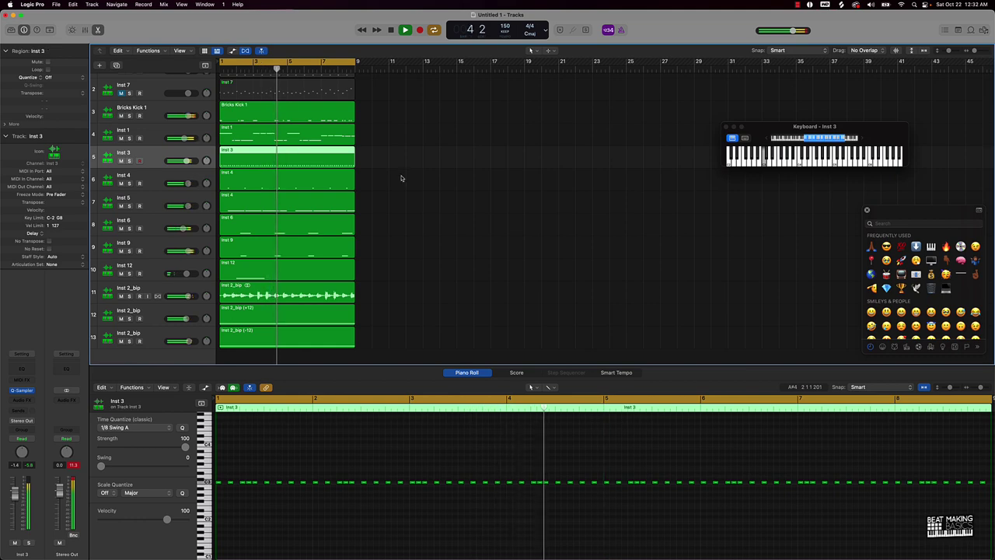
# Mute the +12 and -12 Inst 2_bip sampler tracks and clear the region selection
pyautogui.scroll(-2, 402, 238)
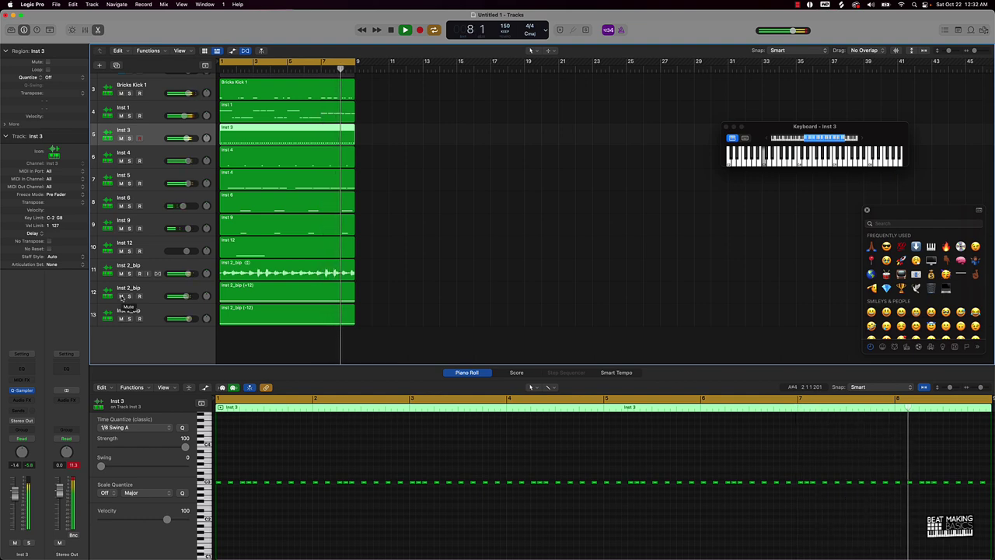
pyautogui.moveTo(120, 296); pyautogui.dragTo(122, 318)
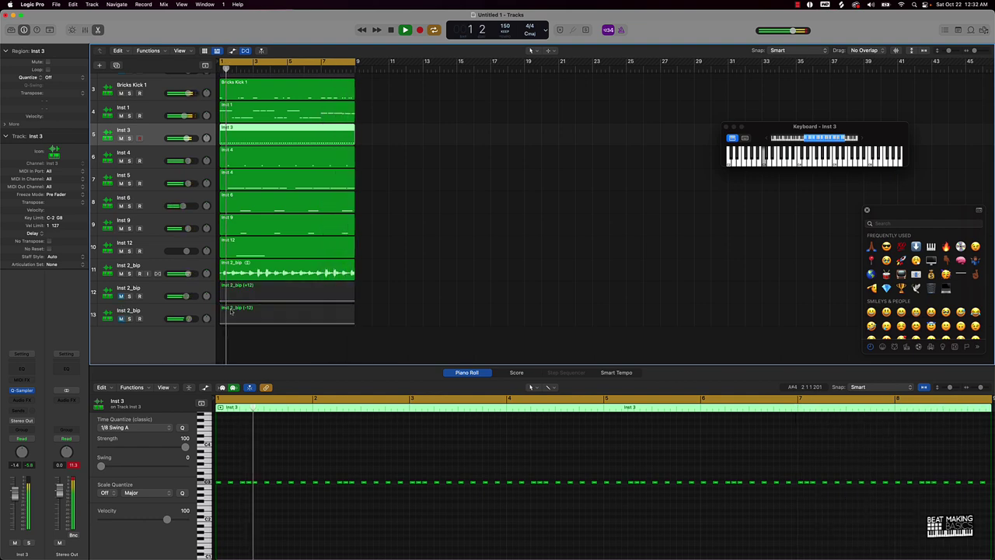
pyautogui.click(387, 291)
# Save the project as Mac10 in the Logic folder, organized as a package, and restart loop playback
pyautogui.press('super+s')
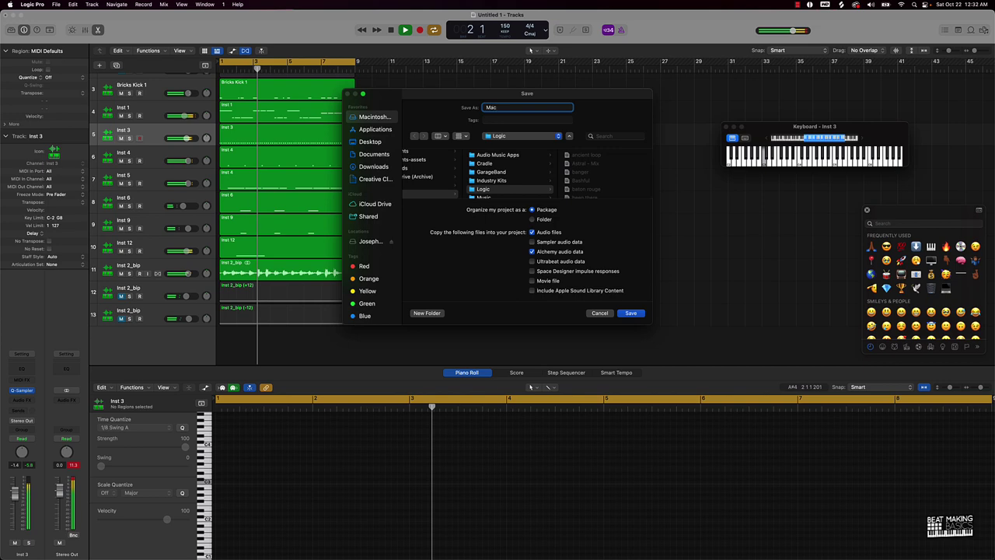
pyautogui.press('Return')
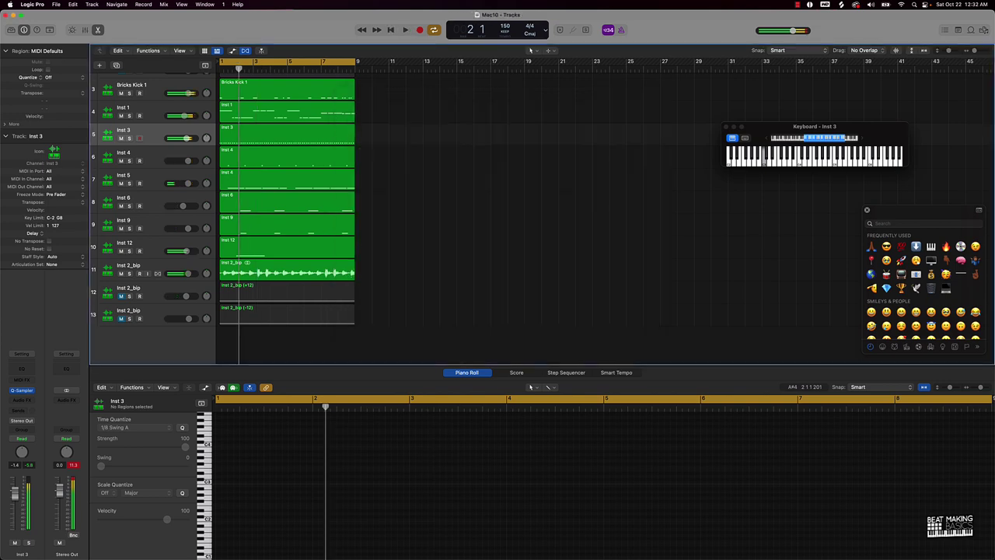
pyautogui.press('space')
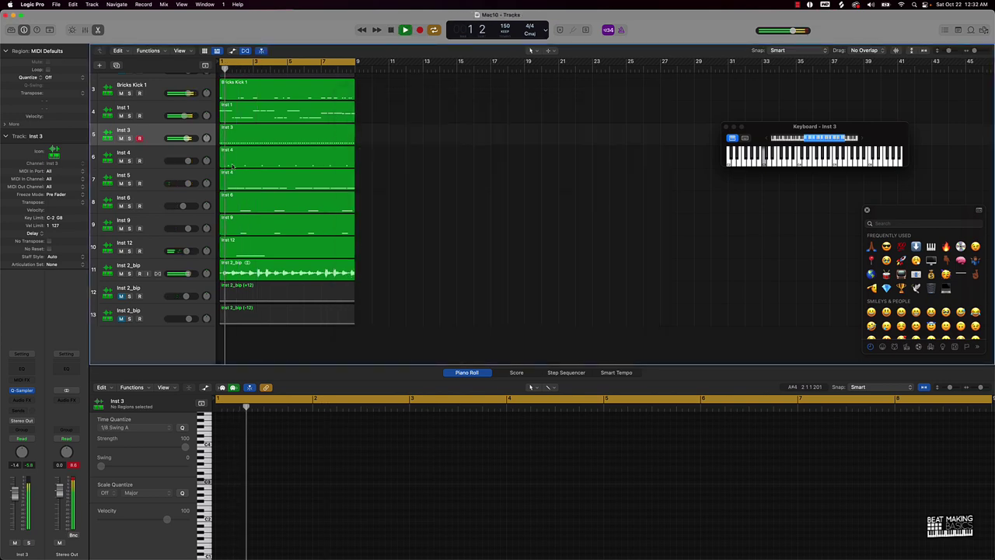